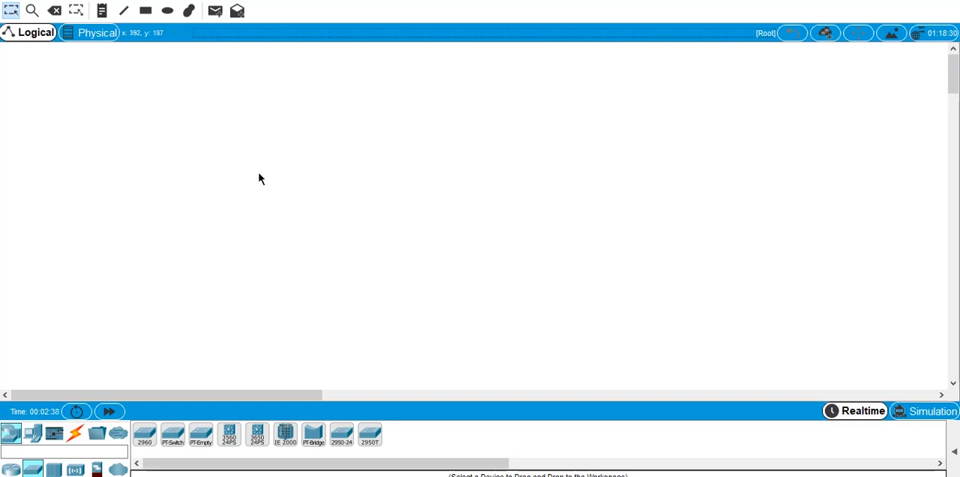
- Place three 2960 switches in a triangle: one at the top and two below it
click(147, 438)
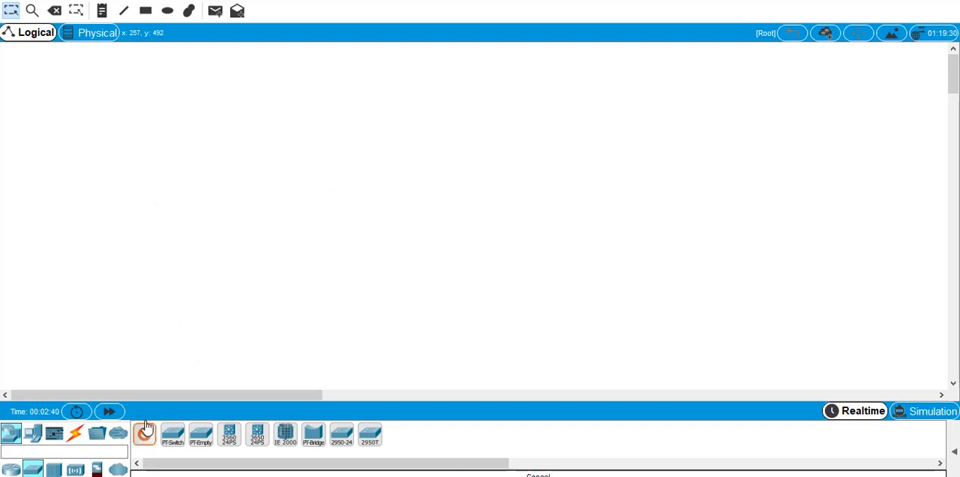
click(294, 99)
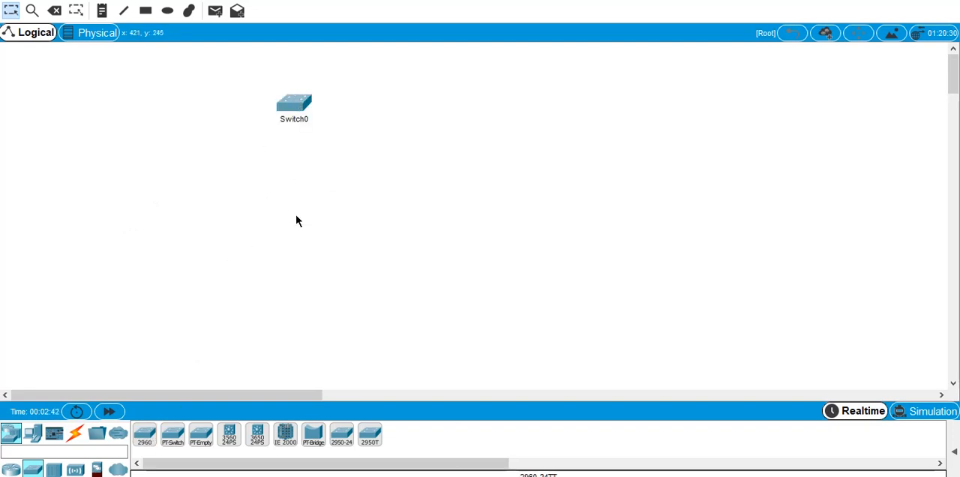
click(142, 437)
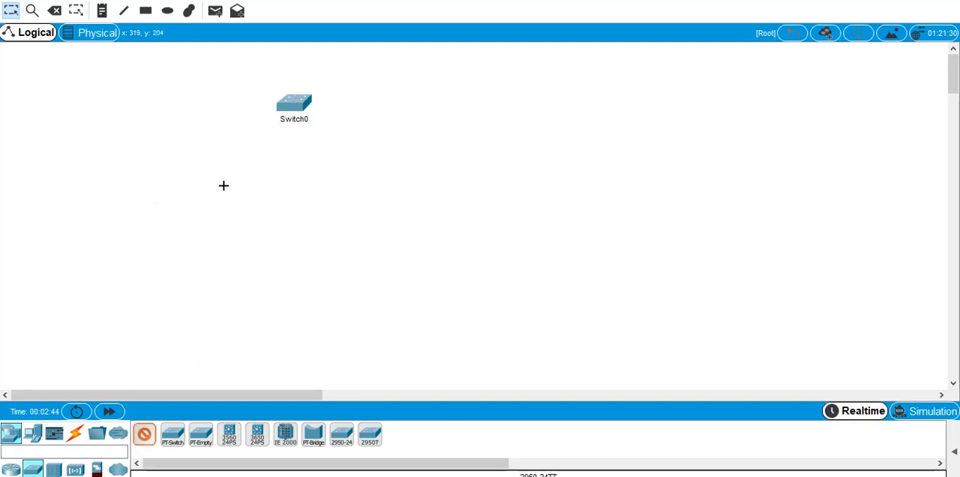
click(223, 184)
click(147, 437)
click(360, 191)
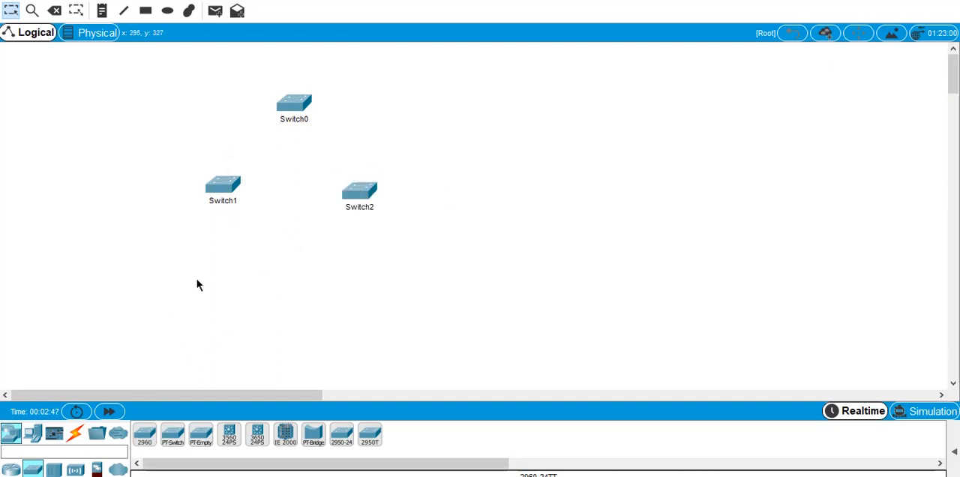
- Cable Switch1 to Switch0, Switch1 to Switch2, and Switch0 to Switch2 using the automatically chosen connection type
click(75, 433)
click(144, 434)
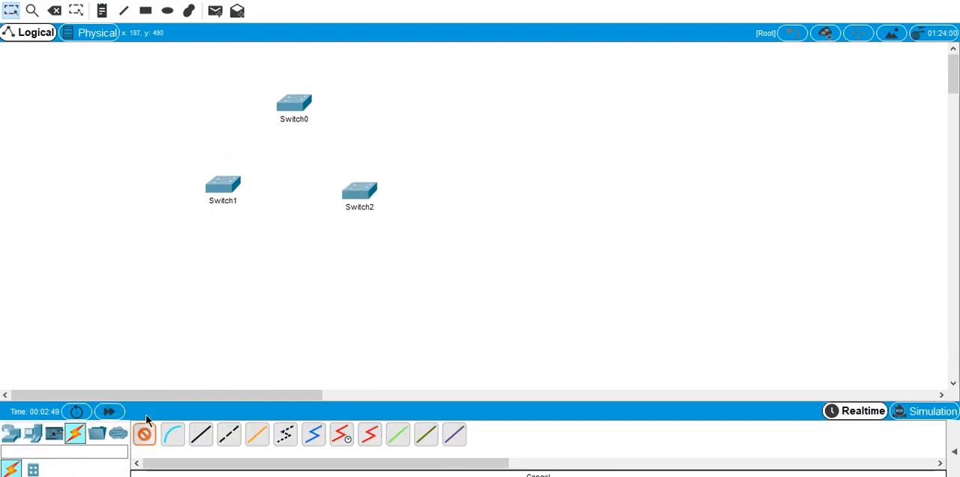
click(228, 186)
click(295, 120)
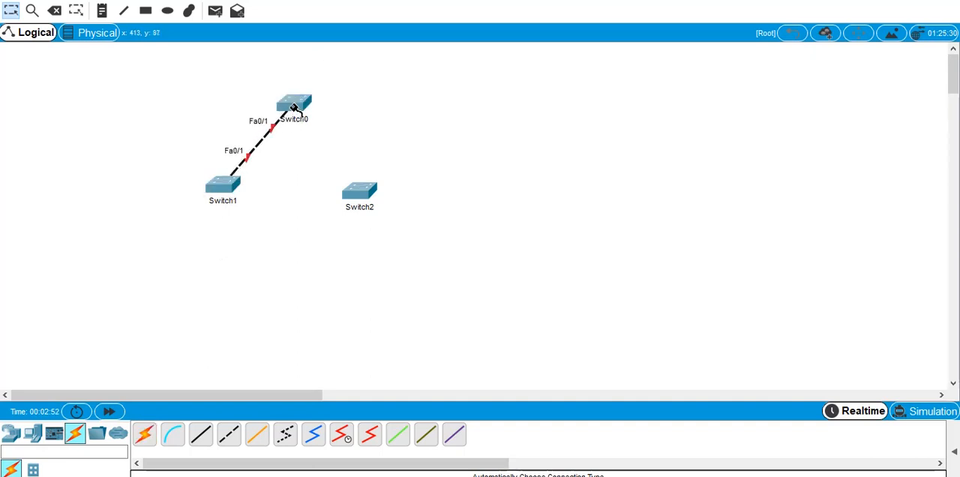
click(144, 434)
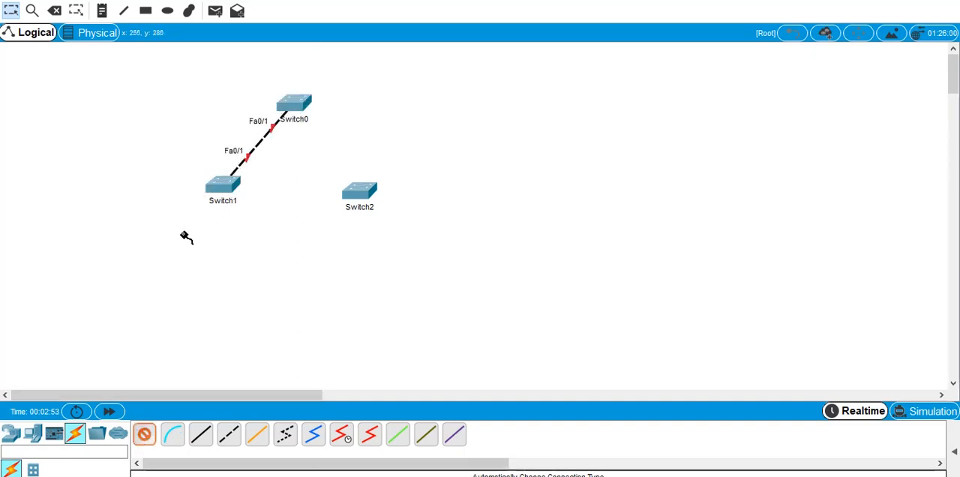
click(222, 185)
click(360, 192)
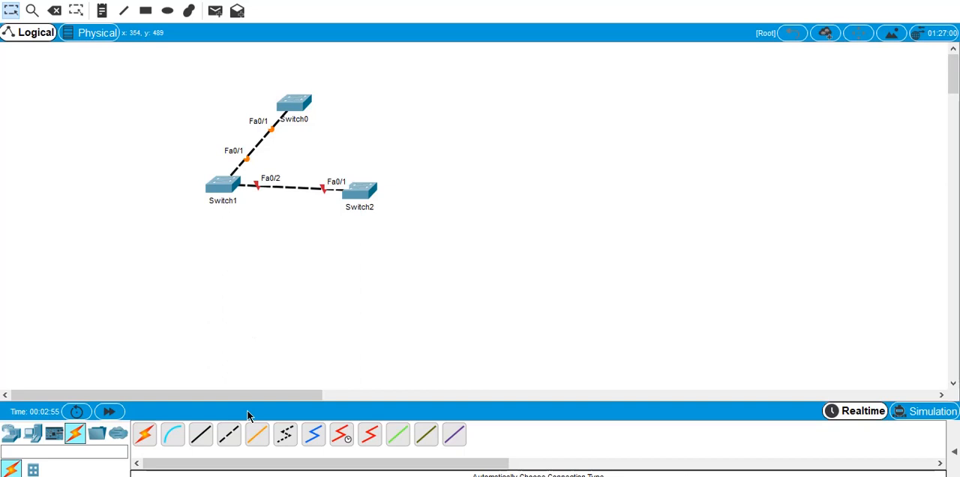
click(143, 434)
click(306, 120)
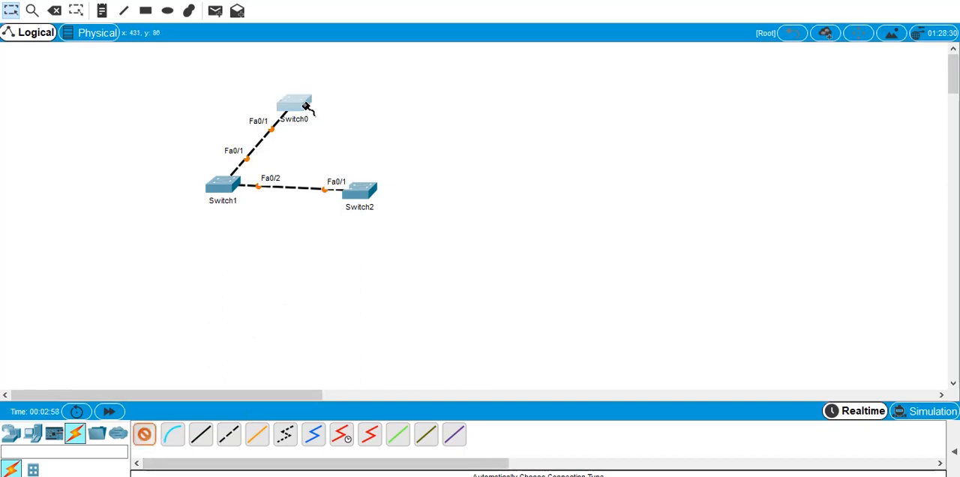
click(363, 189)
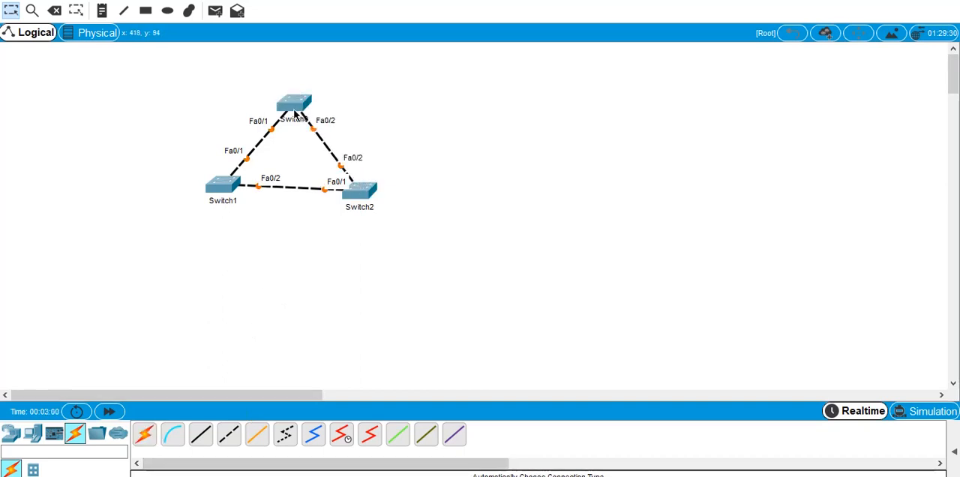
- Move Switch0 slightly higher and level Switch2 with Switch1 to tidy the triangle
drag(294, 110, 296, 93)
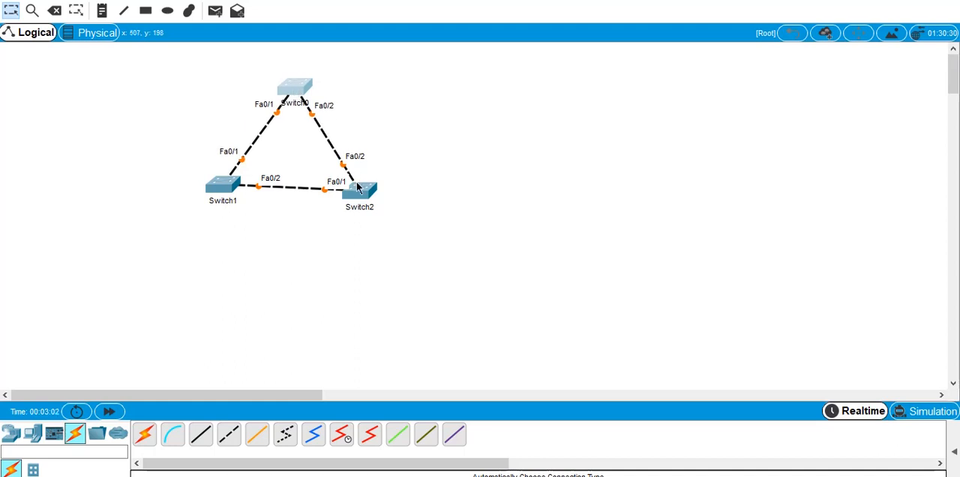
mouse_move(360, 193)
mouse_down()
mouse_move(359, 180)
mouse_move(359, 188)
mouse_up()
click(413, 164)
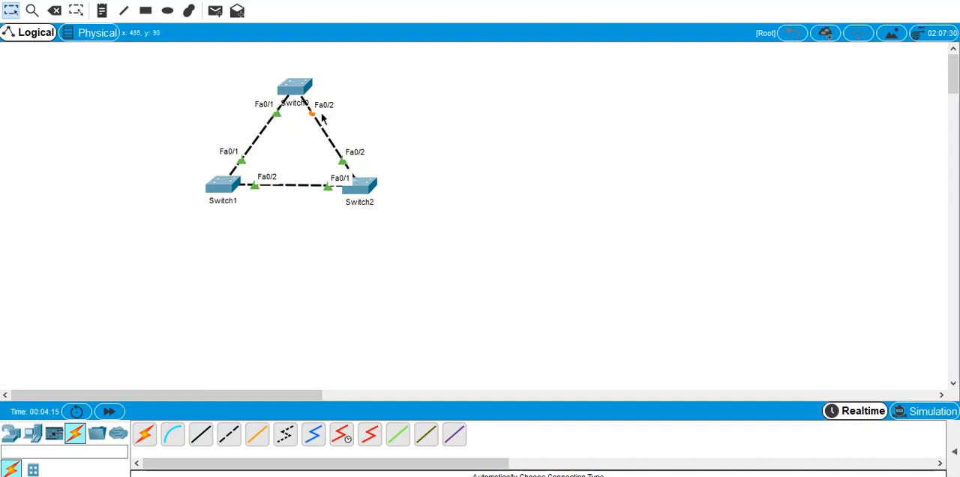
- Open Switch2's command line in a maximized window and enter privileged EXEC mode with en
click(362, 193)
click(388, 50)
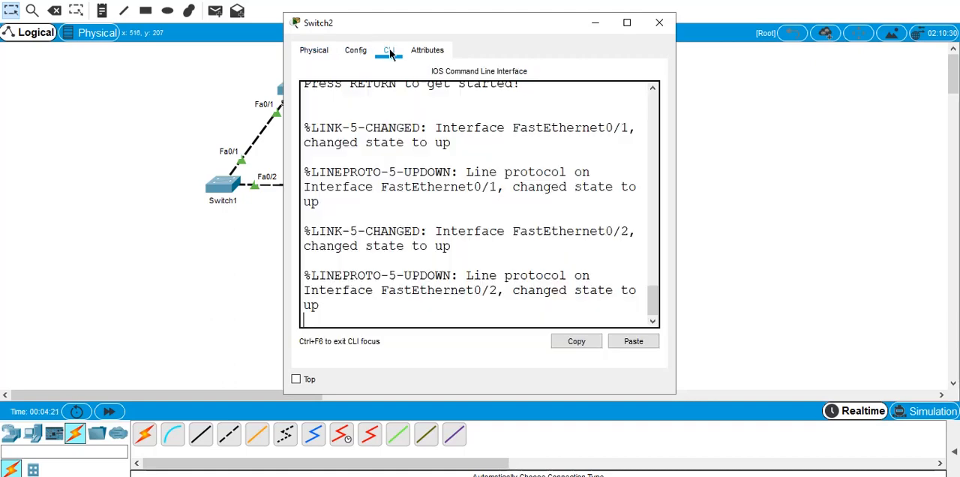
click(625, 24)
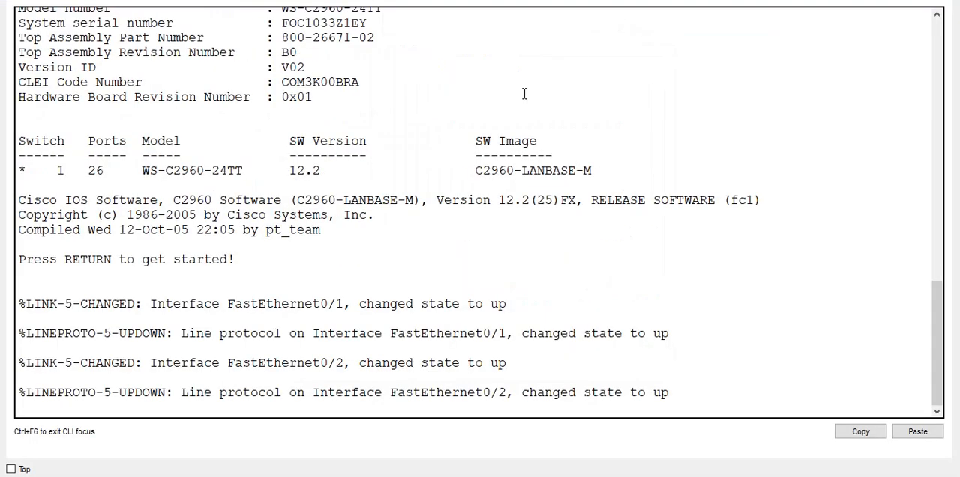
key(Return)
key(Return)
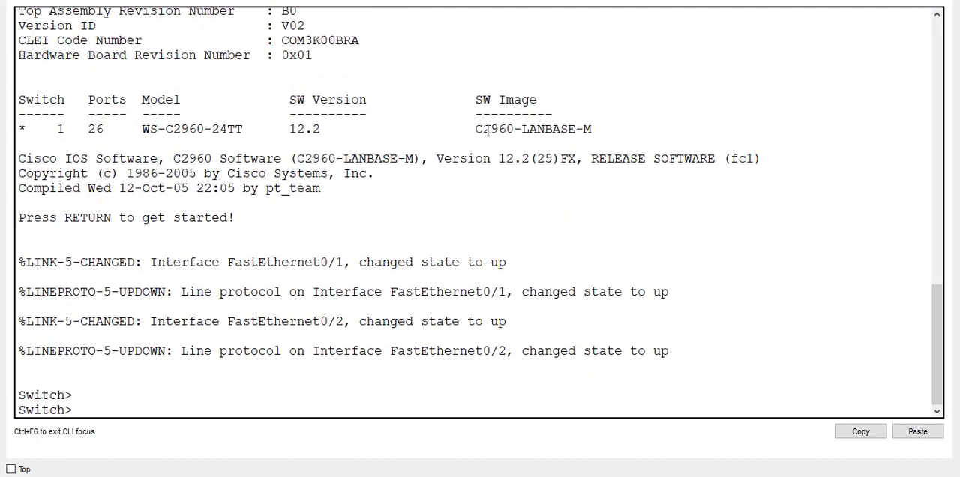
text(en)
key(Return)
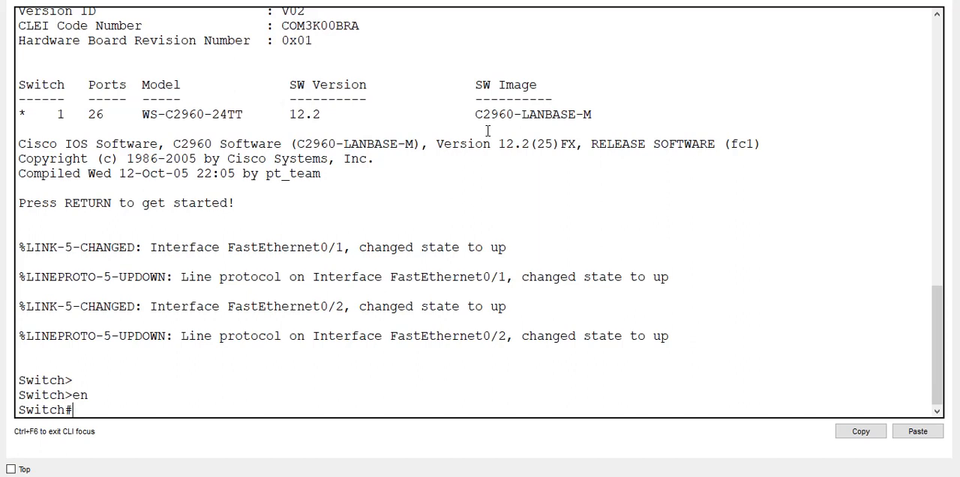
- Run show spanning-tree on Switch2
text(show spann)
key(Tab)
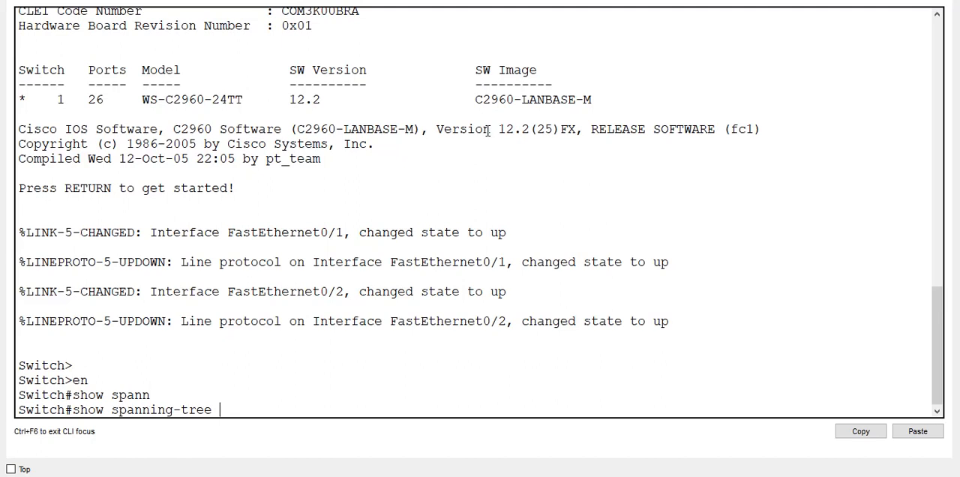
key(Return)
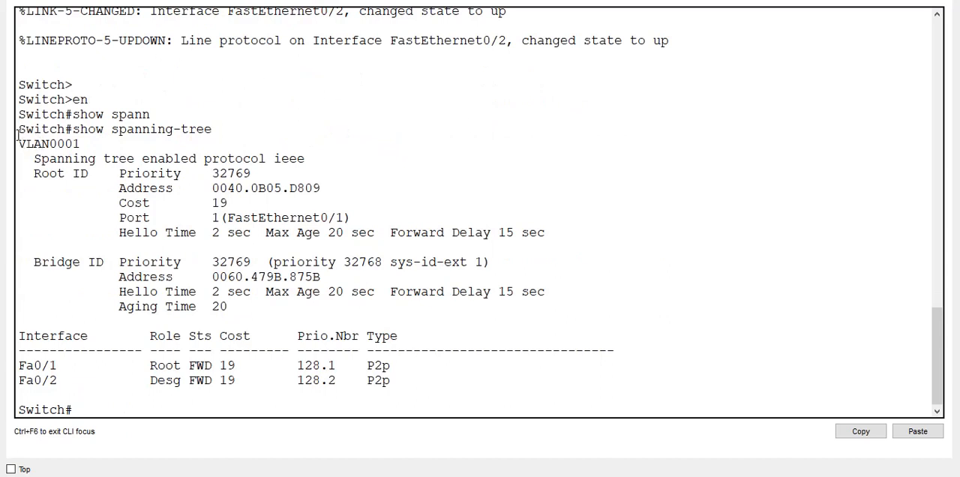
- Examine the Root ID section of the spanning-tree output, covering its priority, address, cost and port
drag(18, 135, 556, 239)
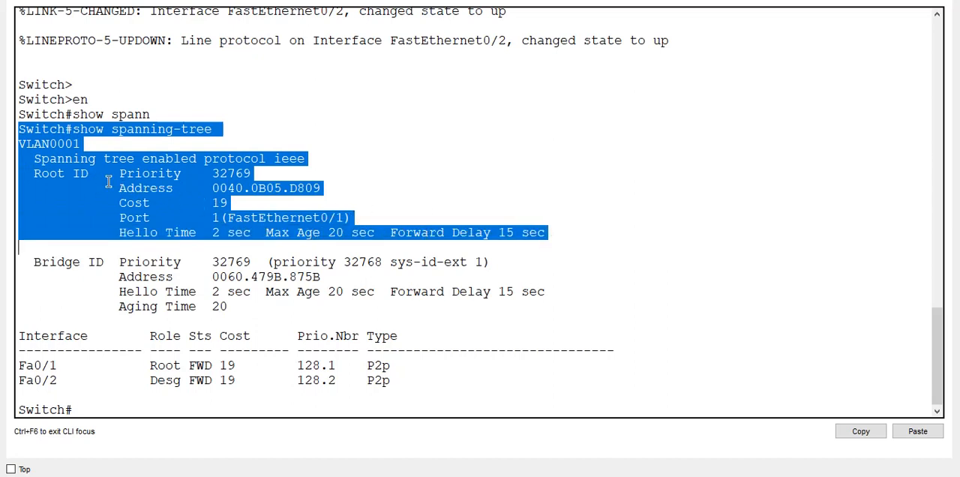
click(43, 172)
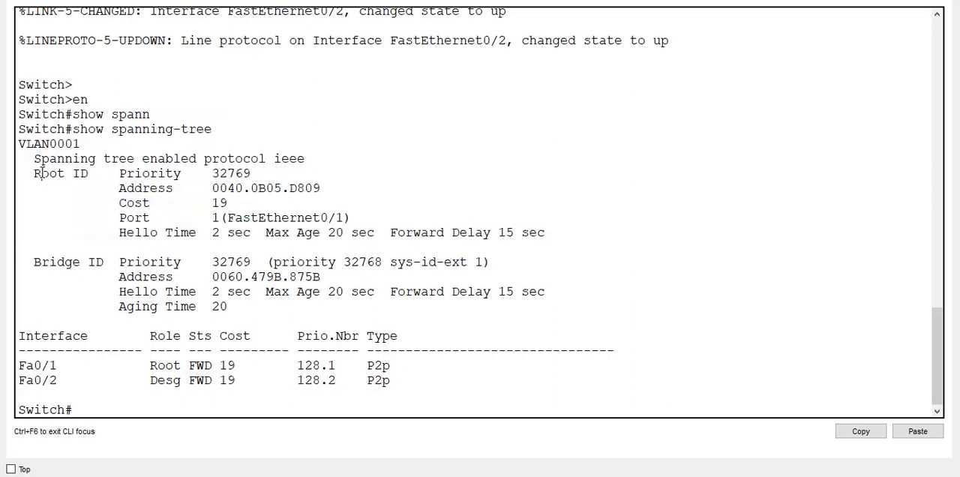
drag(34, 173, 260, 161)
drag(204, 188, 350, 186)
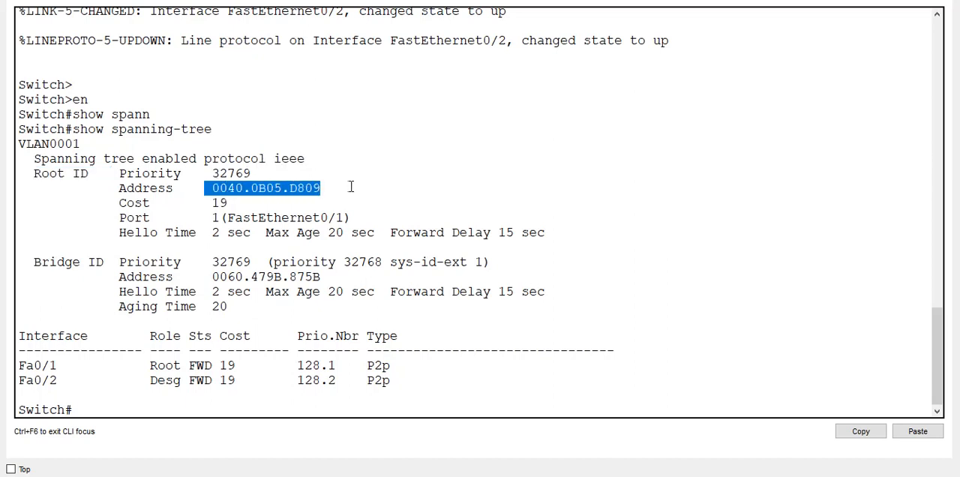
drag(173, 204, 228, 203)
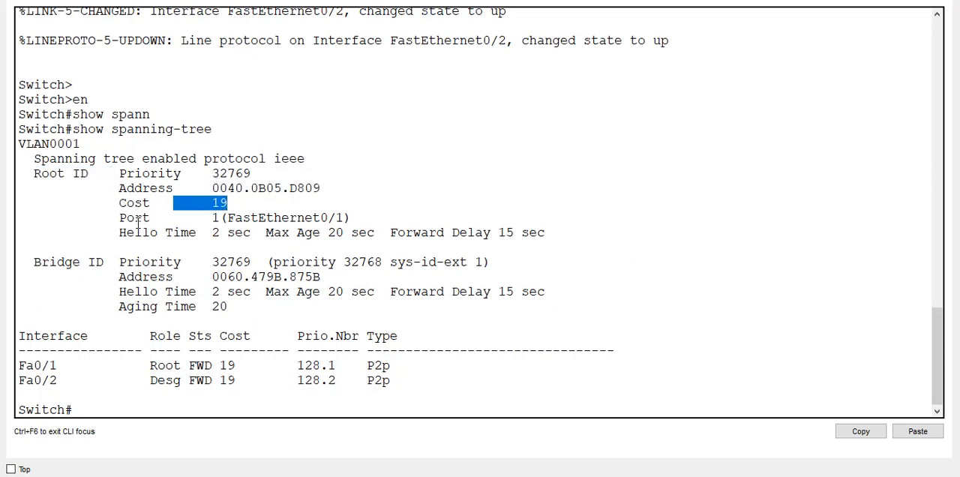
drag(136, 219, 259, 232)
click(256, 223)
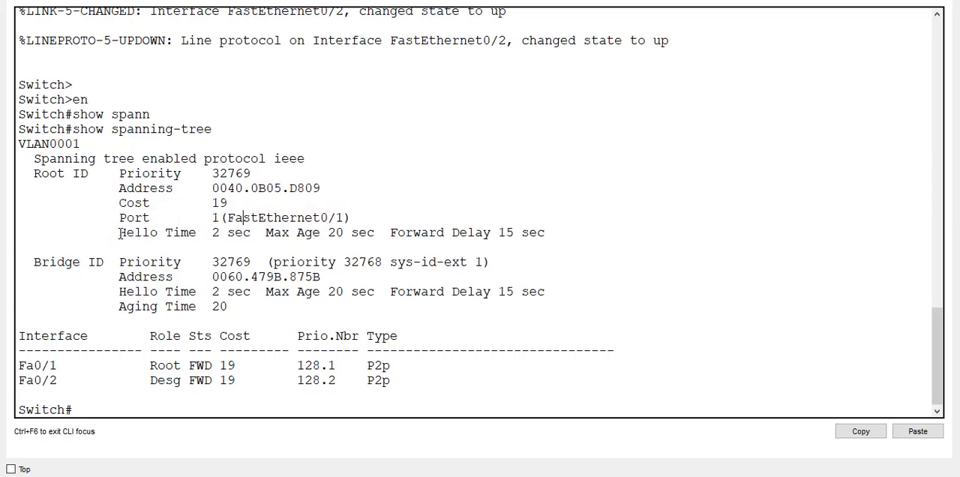
- Examine the root bridge's Hello Time, Max Age and Forward Delay timers
drag(120, 233, 213, 240)
click(217, 238)
drag(251, 232, 113, 232)
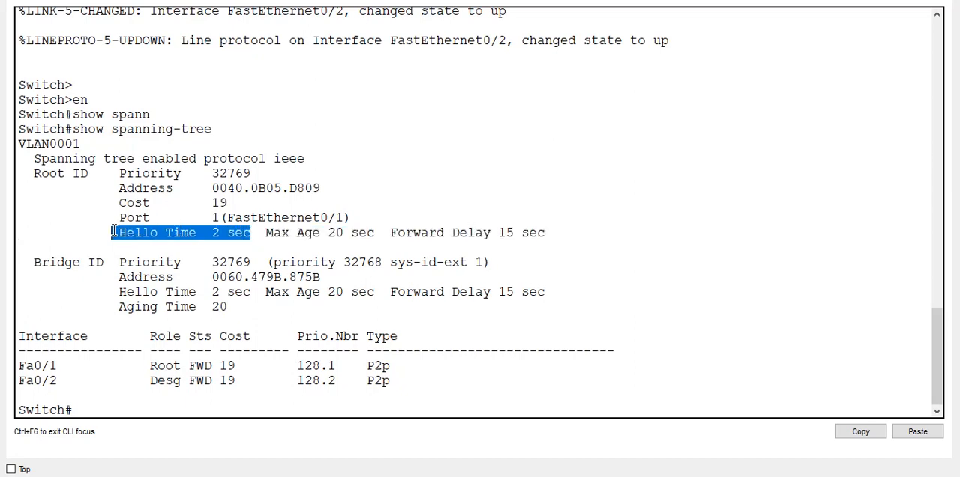
triple_click(240, 234)
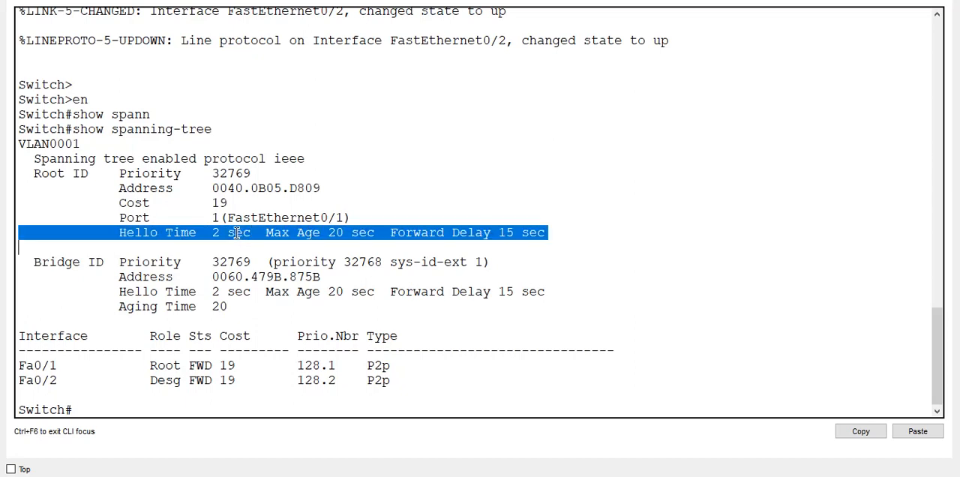
click(270, 233)
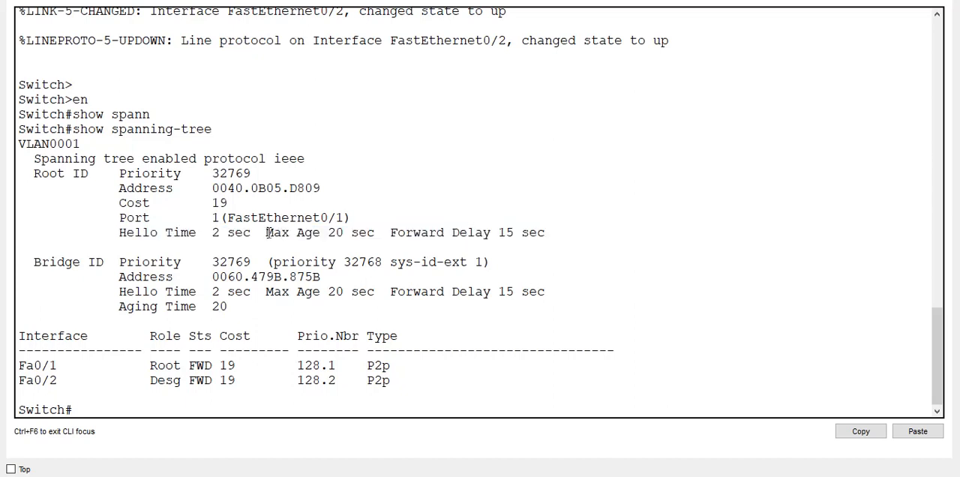
drag(266, 233, 366, 238)
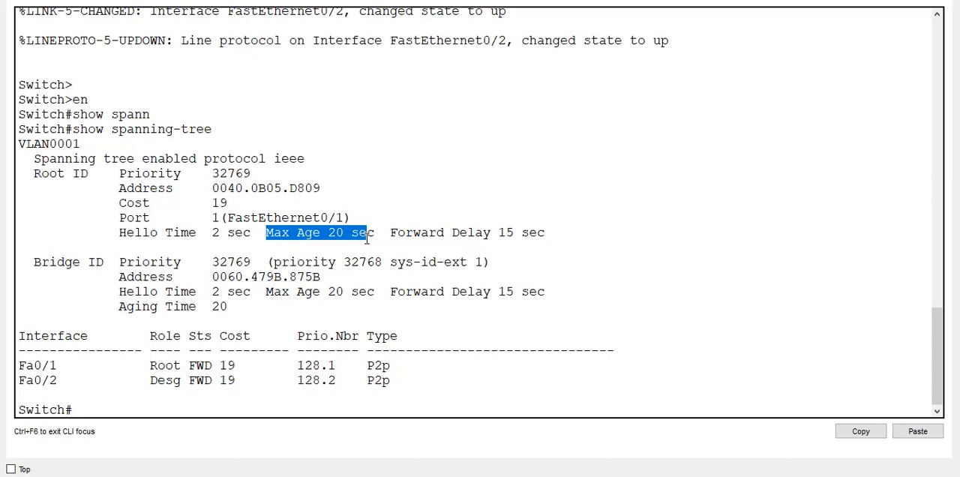
mouse_move(366, 238)
mouse_down()
mouse_move(380, 234)
mouse_move(360, 234)
mouse_move(370, 232)
mouse_up()
click(369, 232)
double_click(368, 233)
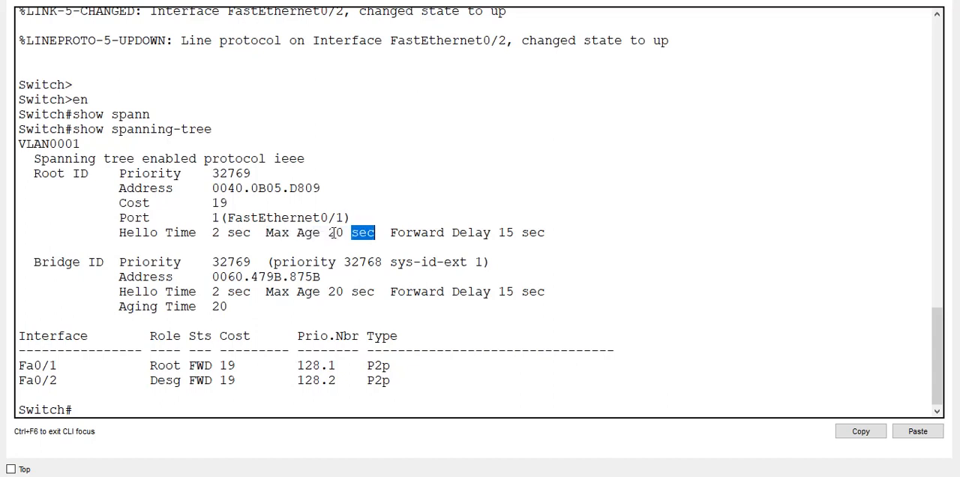
double_click(336, 233)
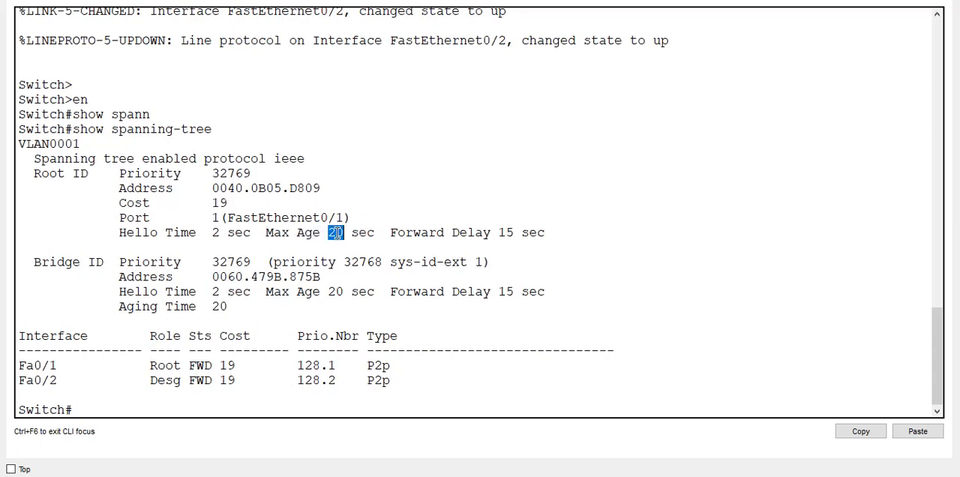
drag(391, 234, 530, 233)
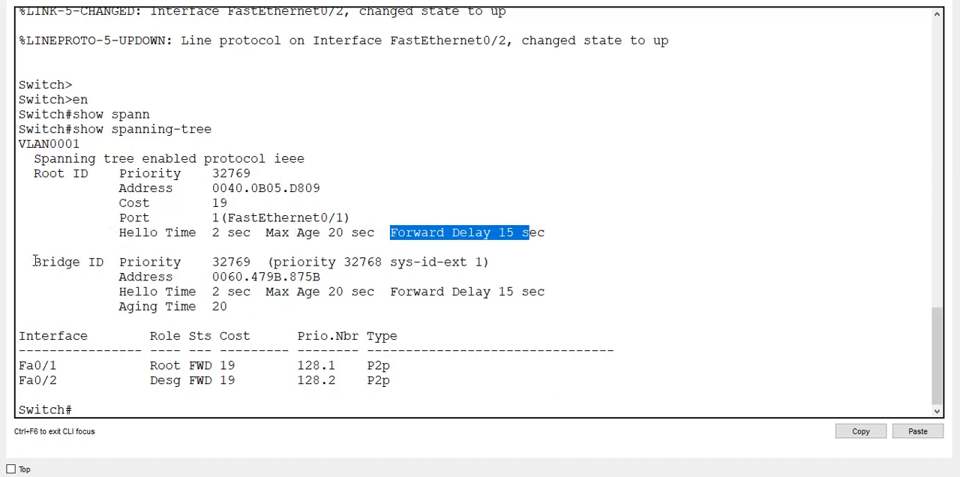
- Examine the Bridge ID section and compare its MAC address with the Root ID address
drag(32, 261, 189, 274)
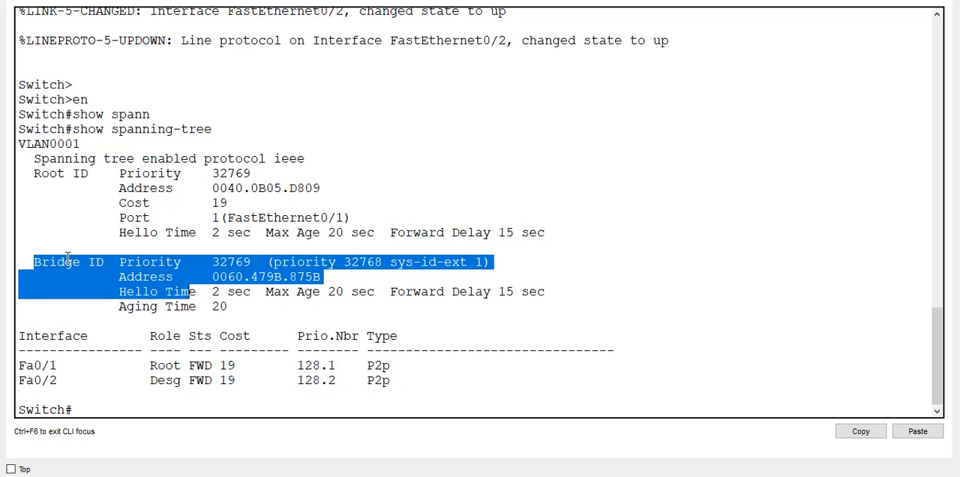
click(42, 259)
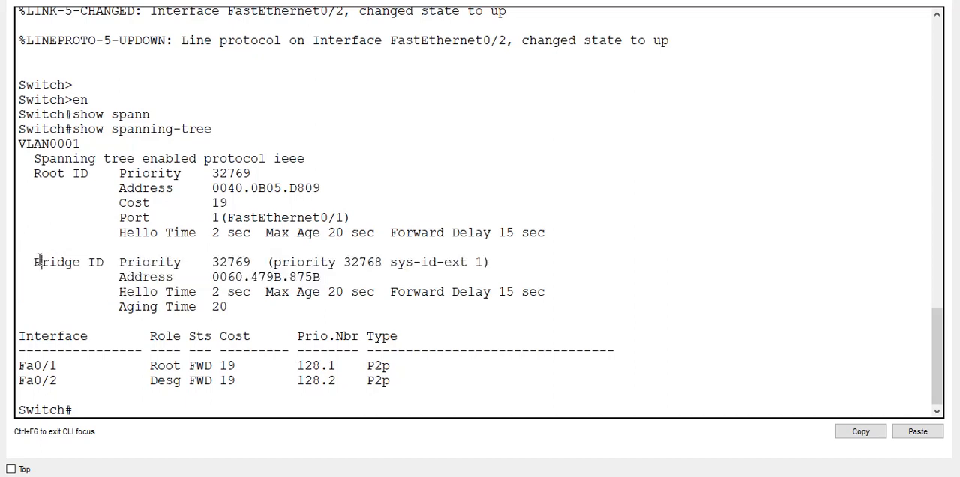
drag(128, 261, 348, 325)
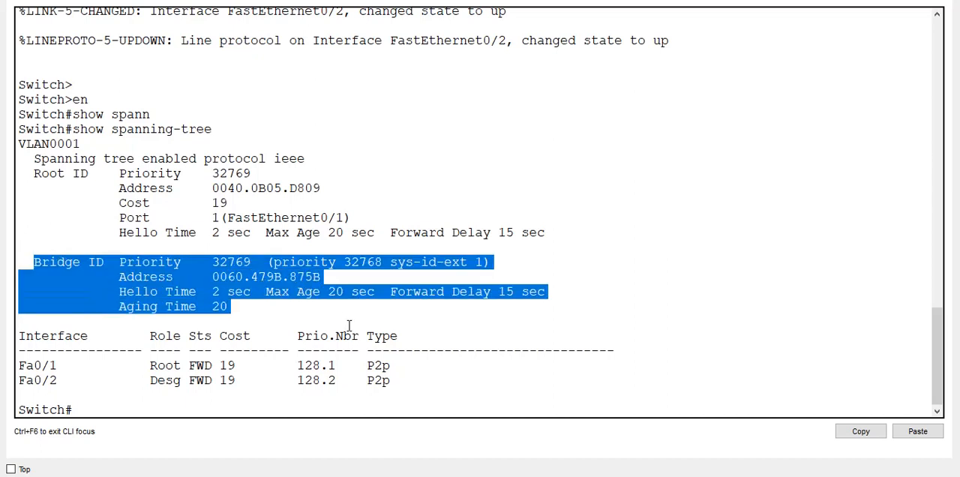
click(219, 276)
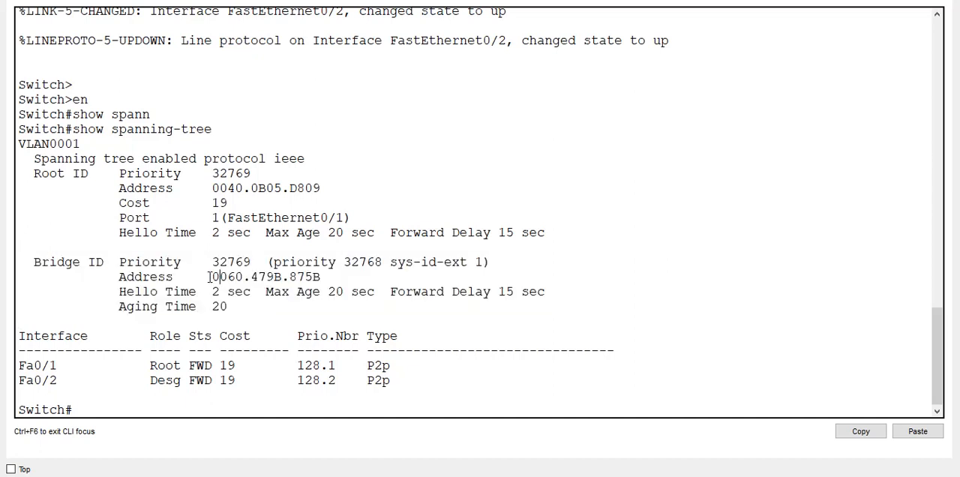
drag(204, 188, 323, 206)
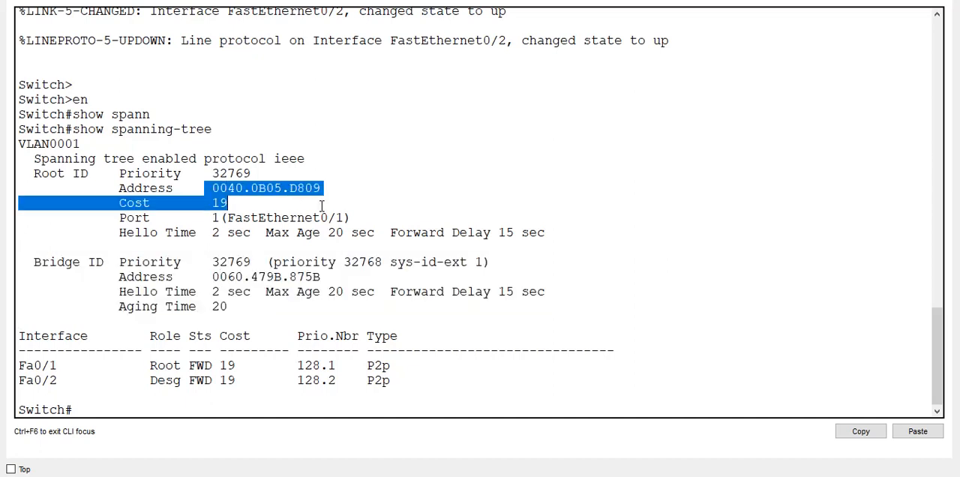
- Examine the root bridge's MAC address in the Root ID section of Switch2's spanning-tree output
click(206, 188)
drag(213, 188, 330, 187)
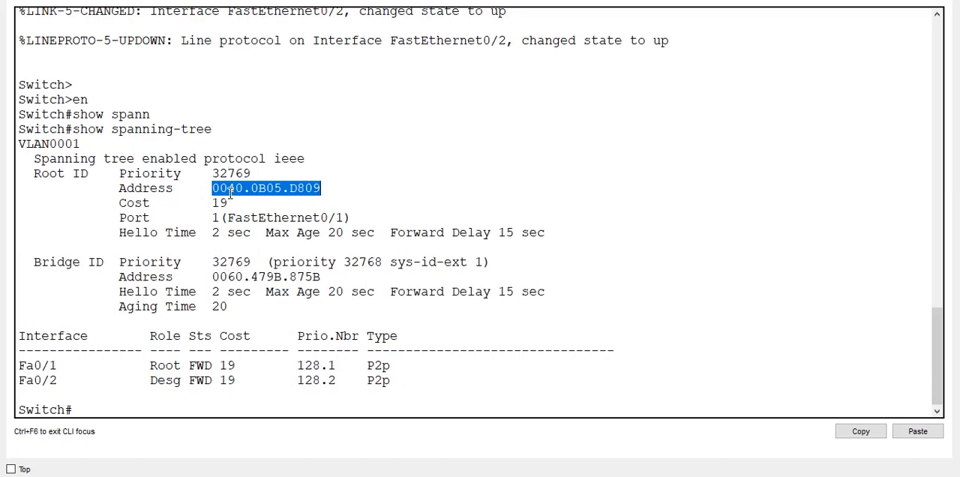
drag(220, 181, 218, 186)
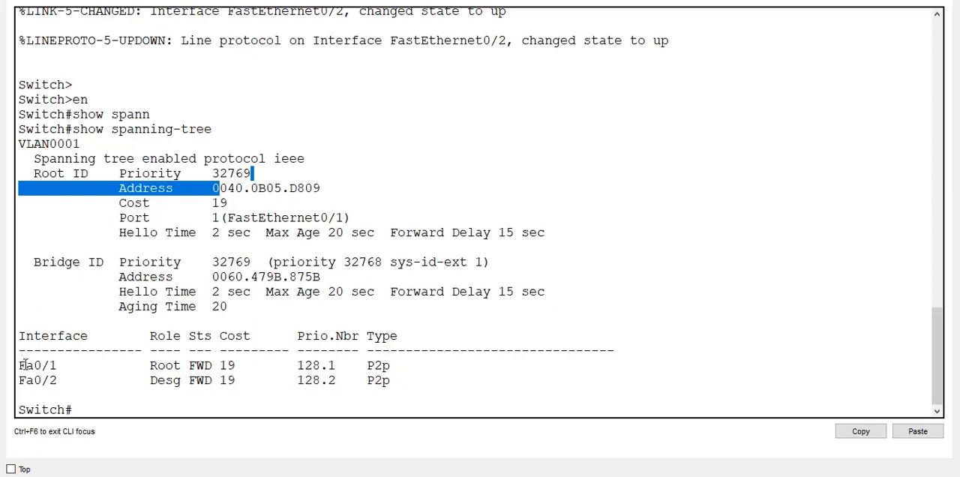
- Examine the role, status and cost of Fa0/1 and Fa0/2 in Switch2's interface table
drag(21, 363, 182, 366)
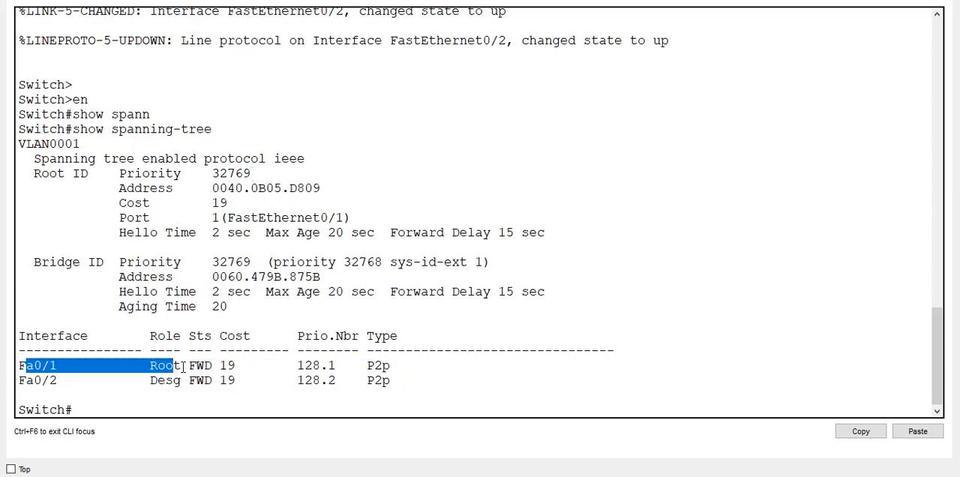
click(182, 366)
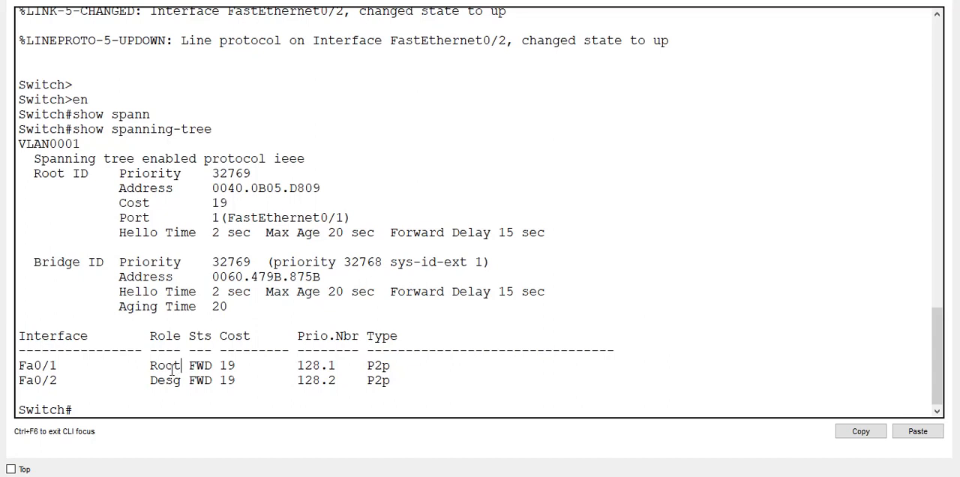
double_click(170, 367)
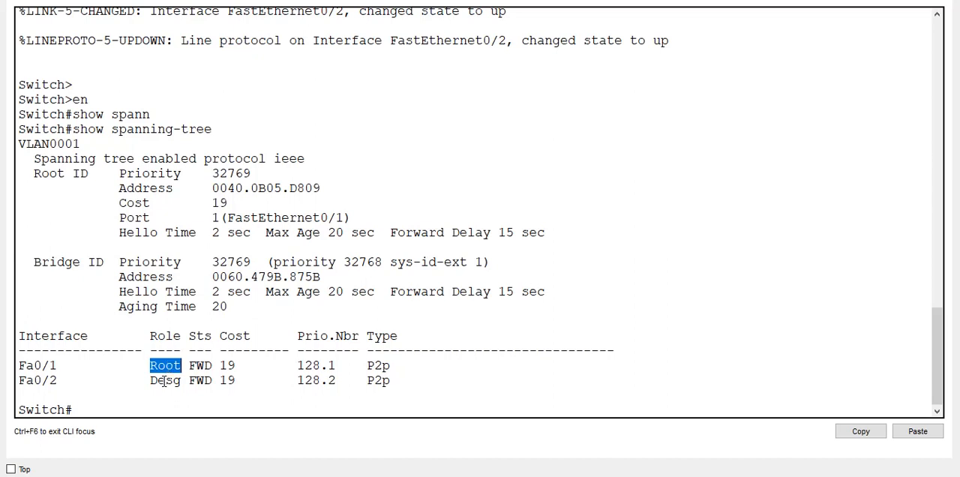
double_click(164, 382)
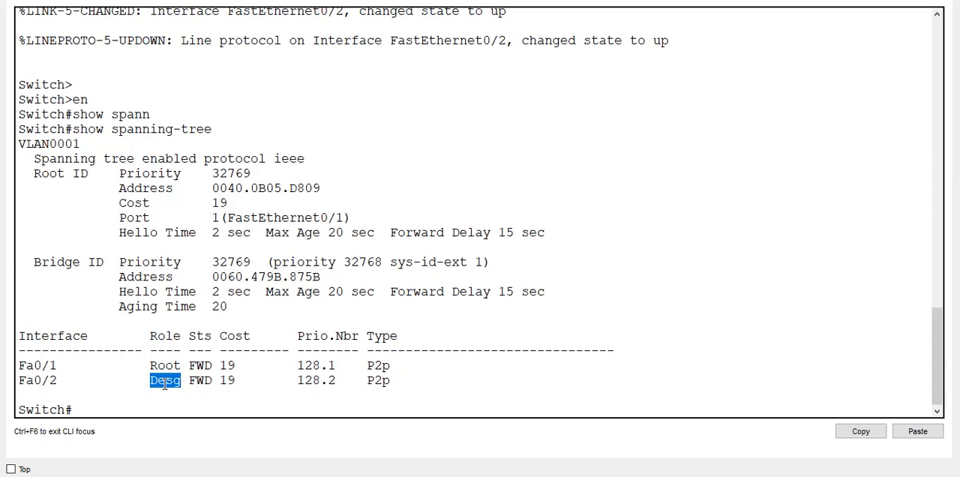
click(199, 366)
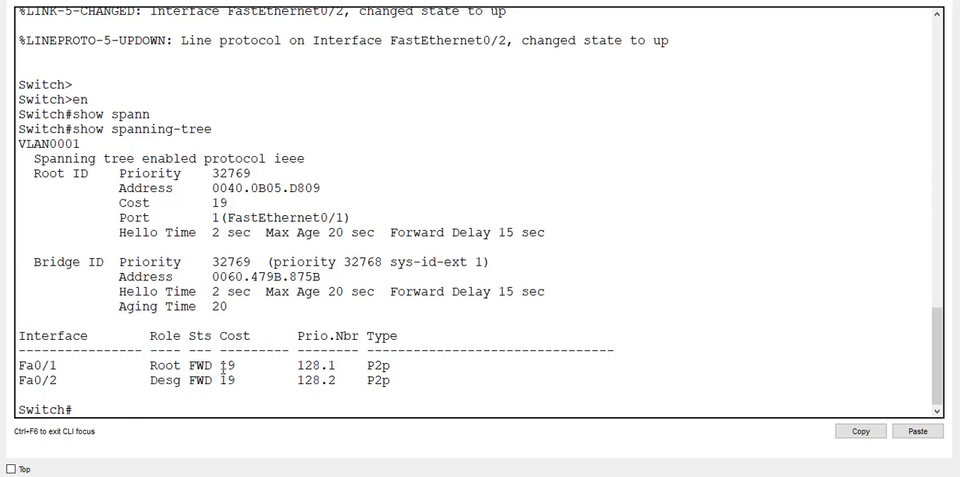
double_click(225, 366)
triple_click(227, 380)
double_click(225, 365)
triple_click(222, 366)
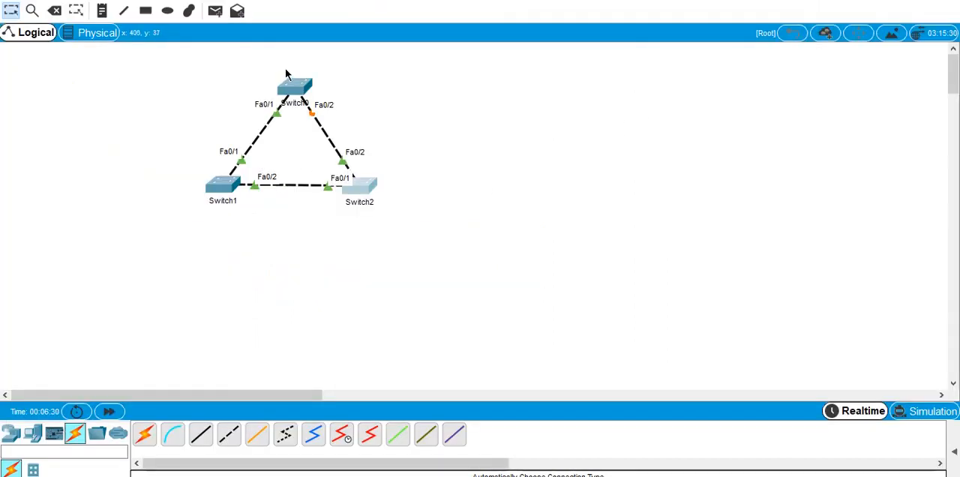
- Open the command line of Switch0 and enter privileged EXEC mode with en
click(299, 94)
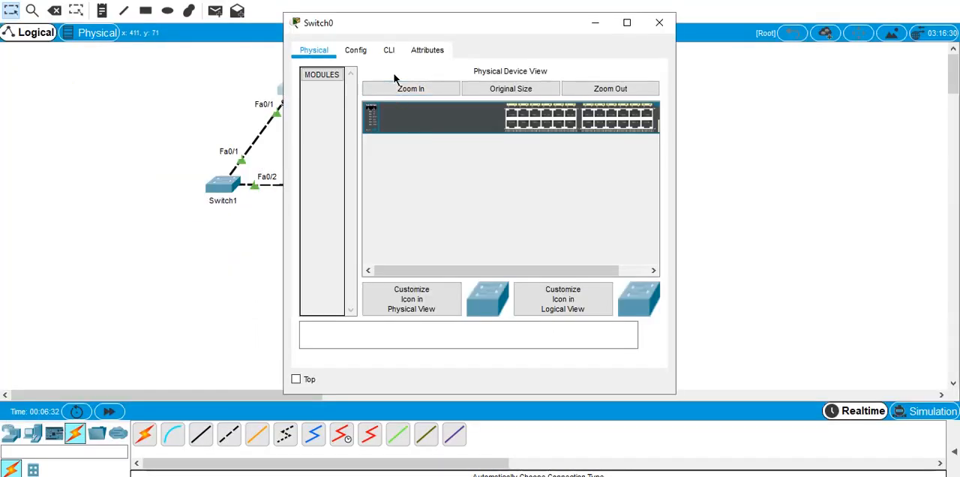
click(390, 49)
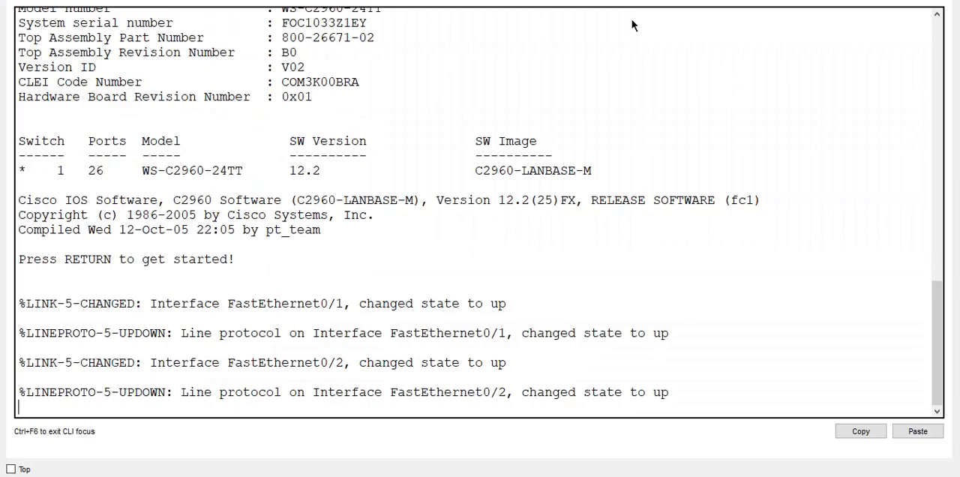
key(Return)
key(Return)
key(Return)
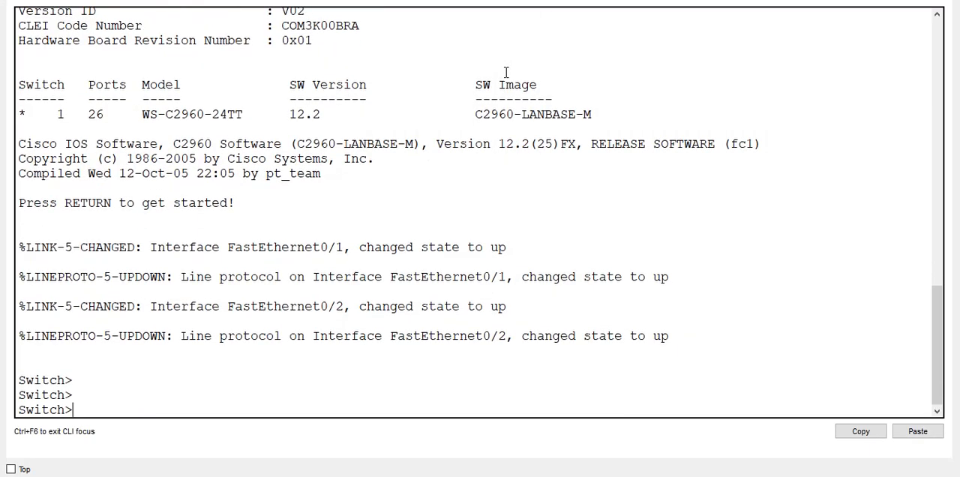
text(en)
key(Return)
text(confi t)
key(Return)
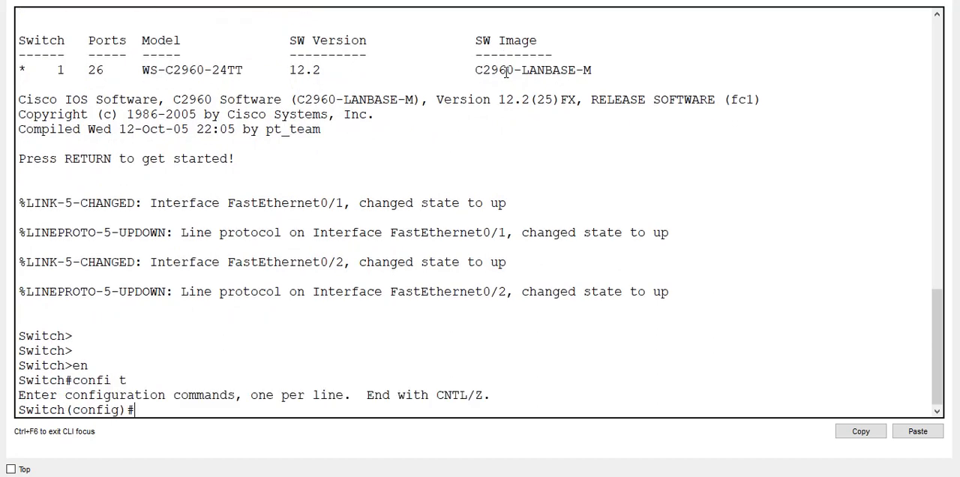
text(exit)
key(Return)
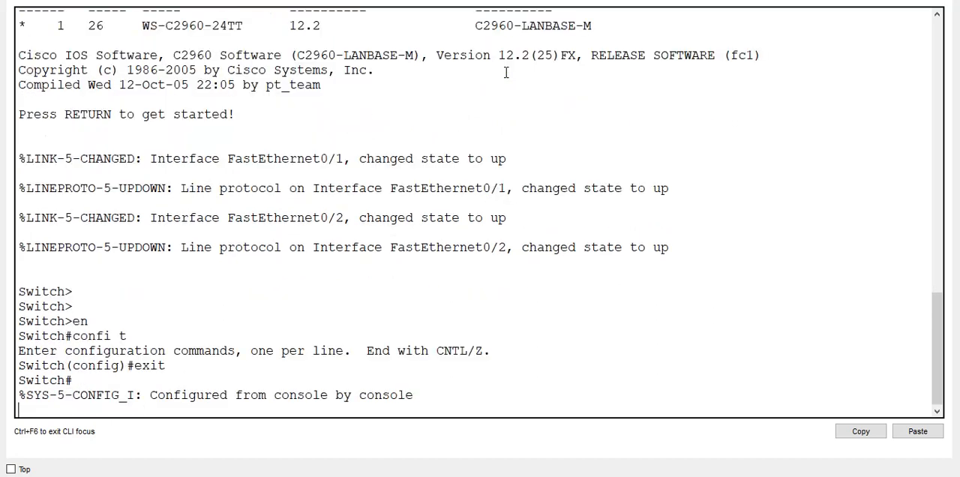
text(j\)
key(Return)
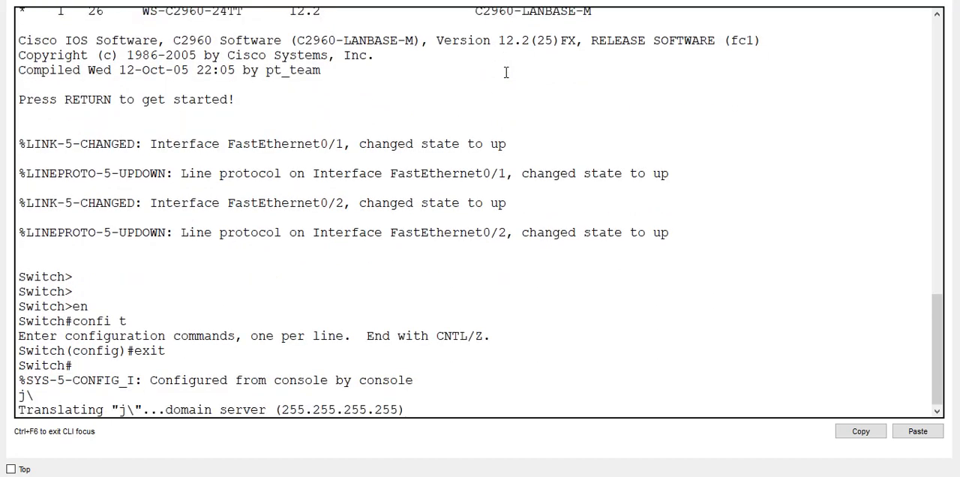
key(ctrl+shift+6)
key(Return)
key(Return)
key(Return)
key(Return)
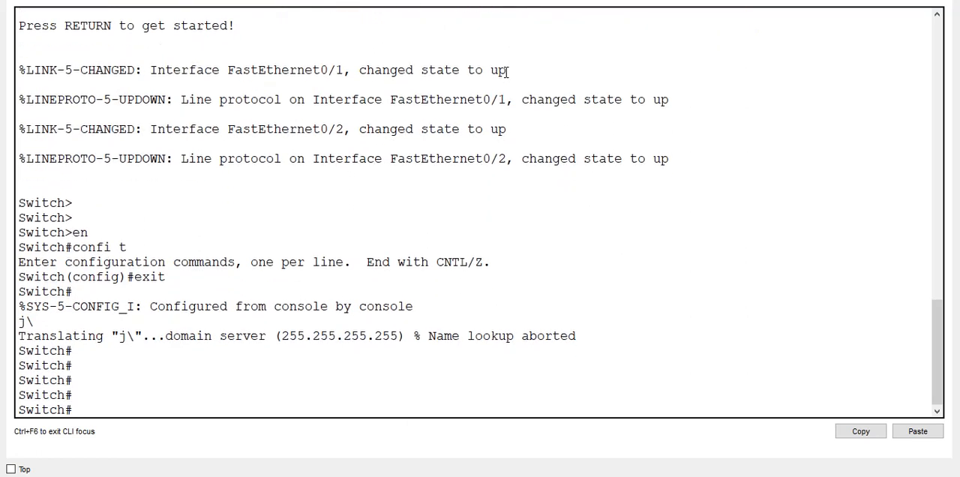
- Run show spanning-tree on Switch0
text(show apn)
key(Tab)
key(BackSpace)
key(BackSpace)
text(sp)
key(BackSpace)
key(BackSpace)
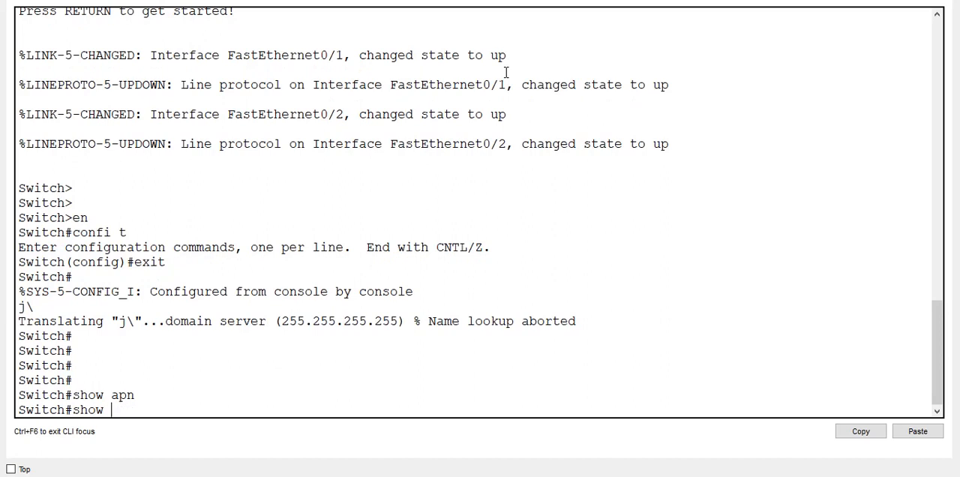
text(span)
key(Tab)
key(Return)
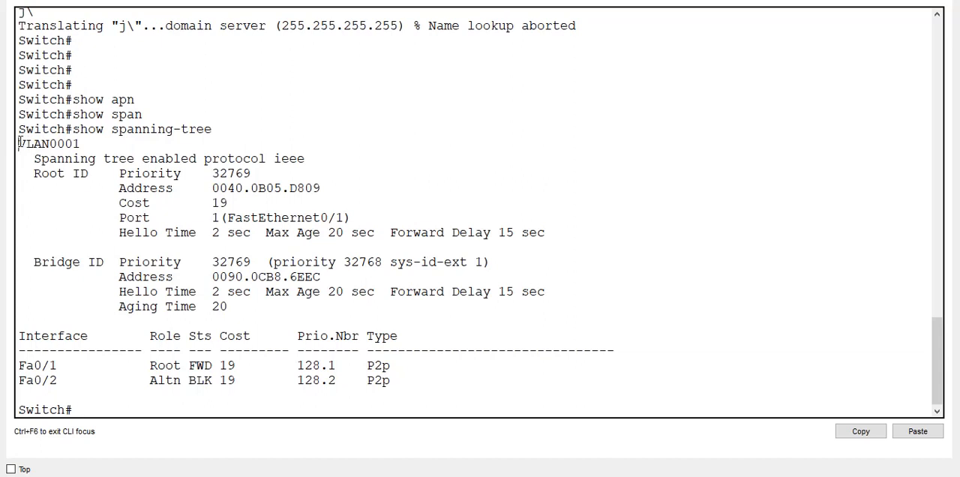
- Examine the Root ID and Bridge ID sections of Switch0's spanning-tree output and compare their MAC addresses
drag(20, 144, 563, 245)
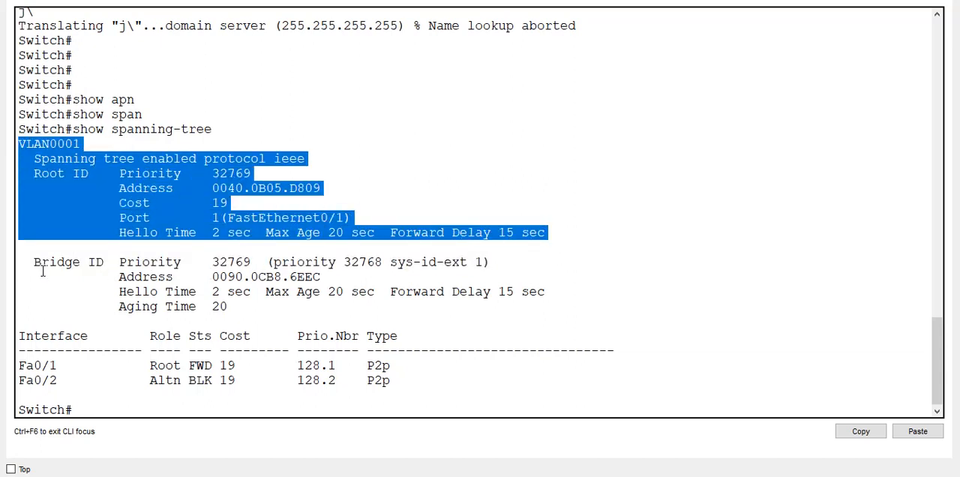
drag(34, 262, 275, 277)
click(235, 287)
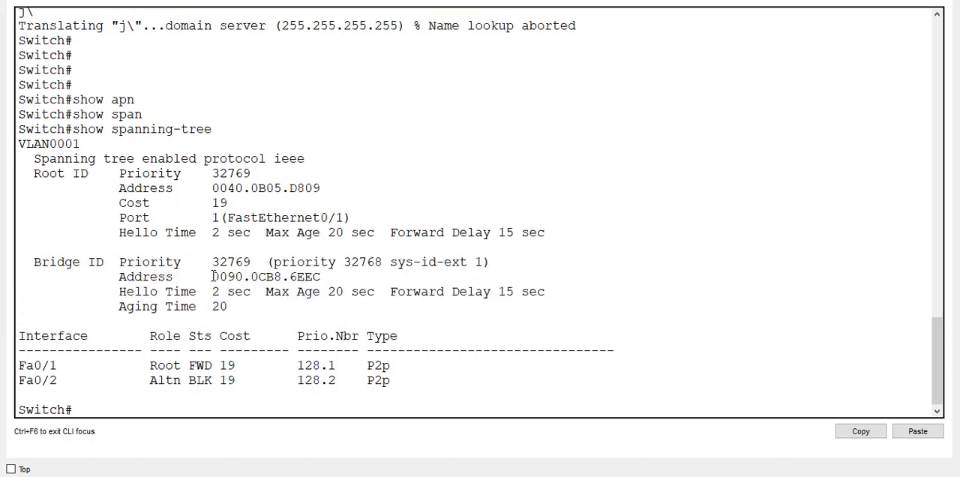
drag(213, 276, 242, 277)
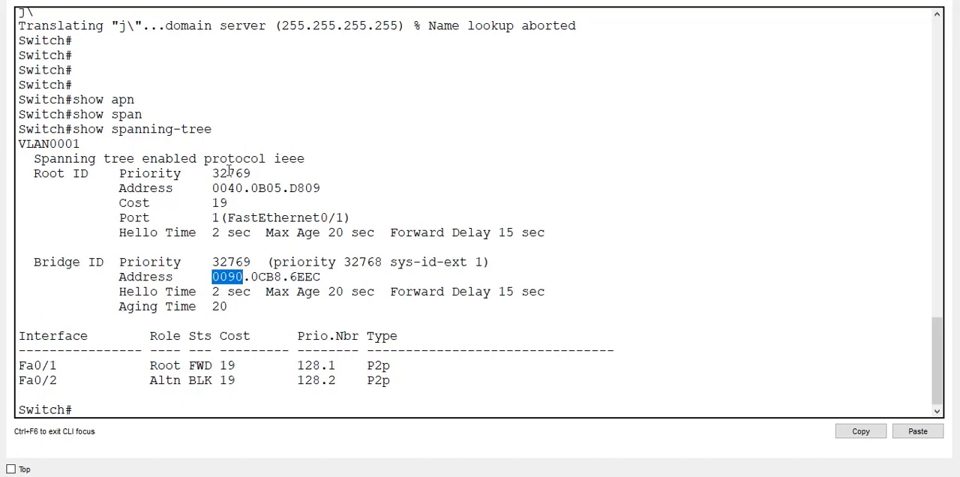
drag(212, 188, 281, 188)
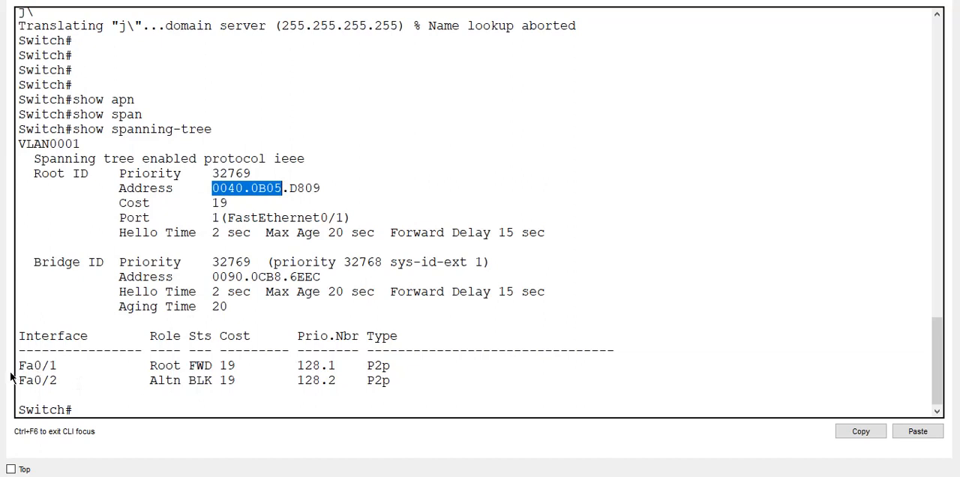
- Examine the role and status of Fa0/1 and Fa0/2 in Switch0's interface table
drag(21, 365, 240, 394)
double_click(165, 366)
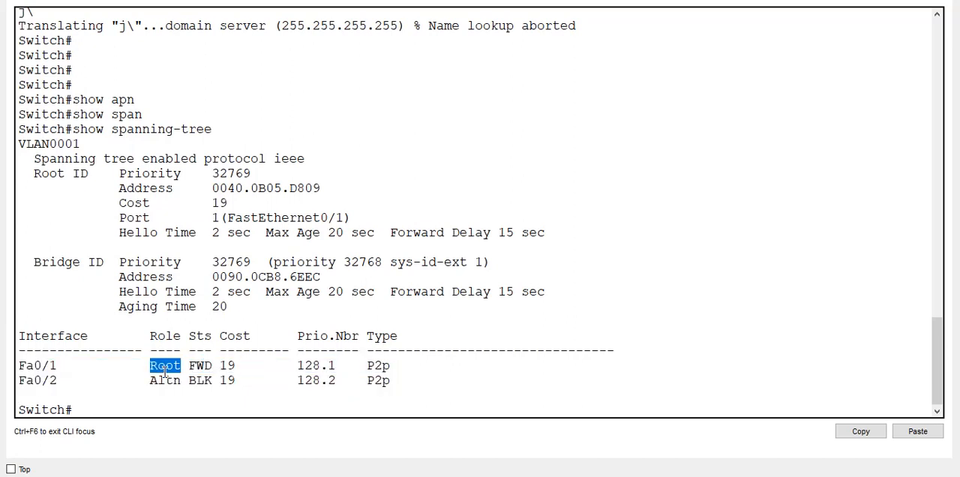
double_click(180, 367)
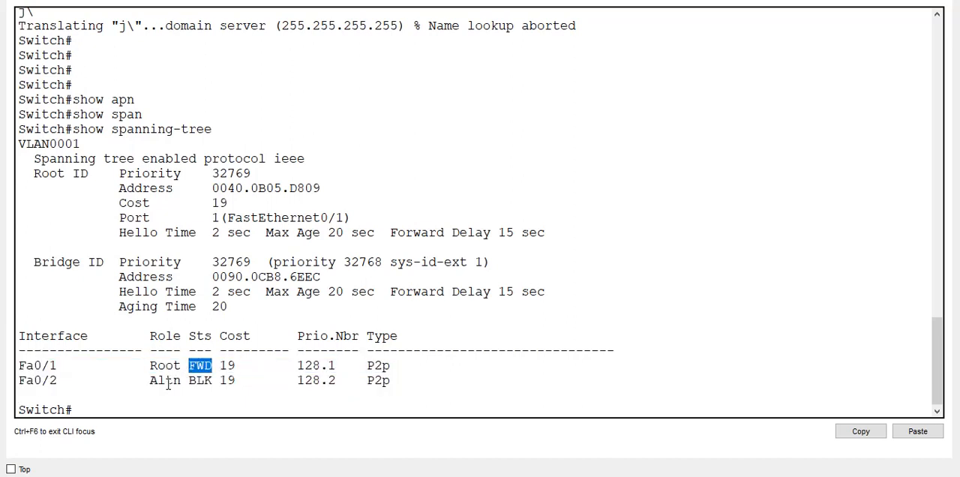
double_click(166, 380)
double_click(199, 382)
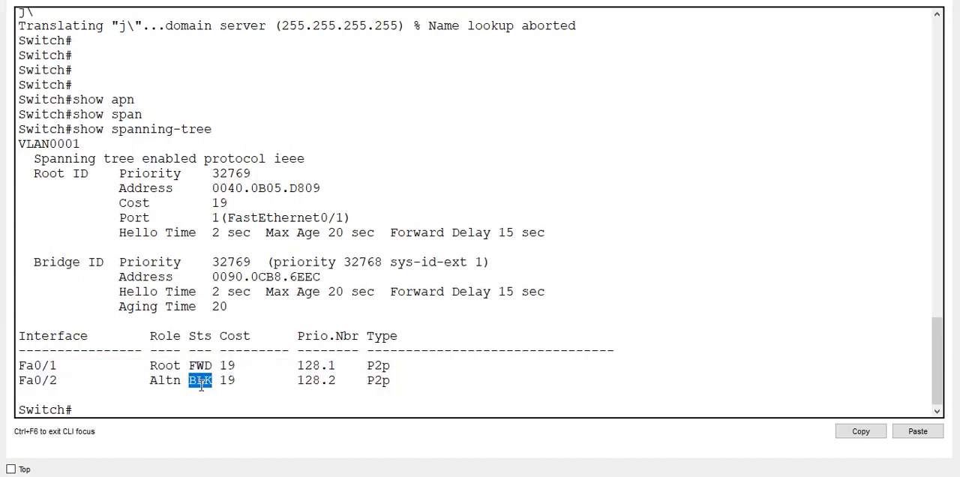
double_click(173, 383)
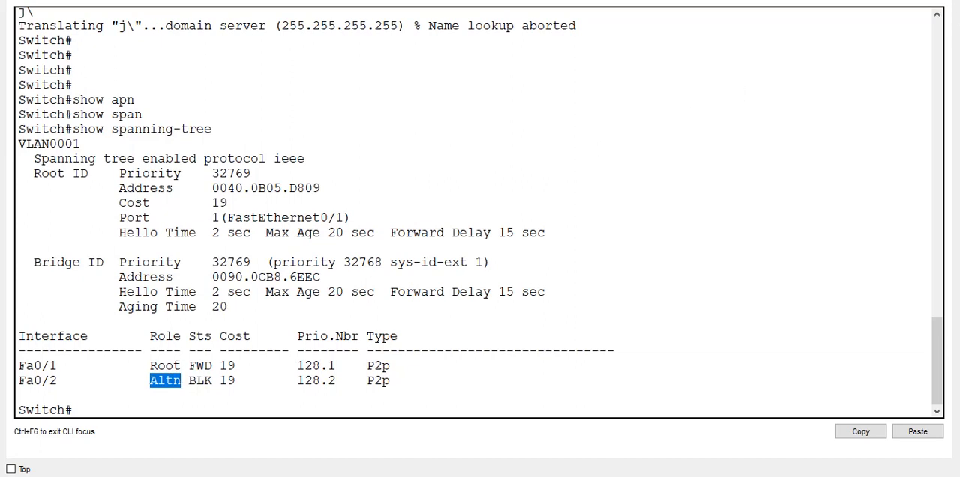
- Open the command line of Switch1 and enter privileged EXEC mode with en
click(223, 188)
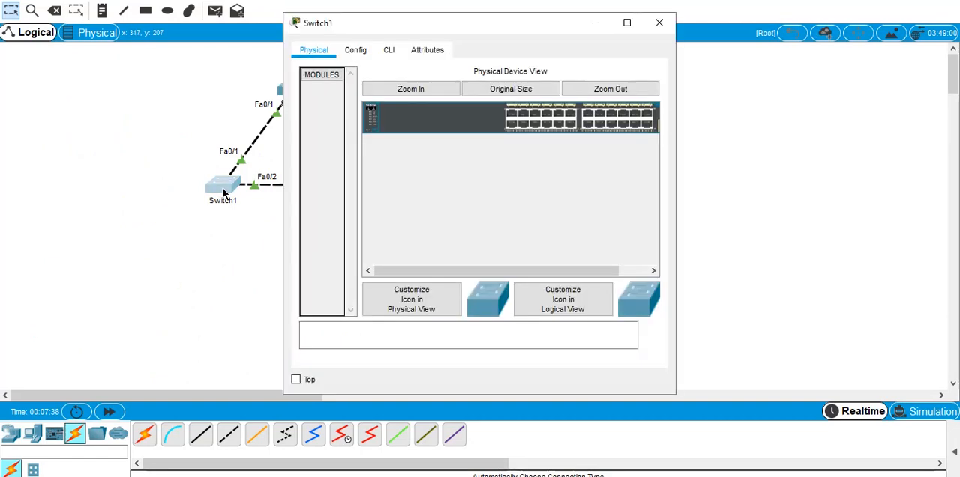
click(391, 50)
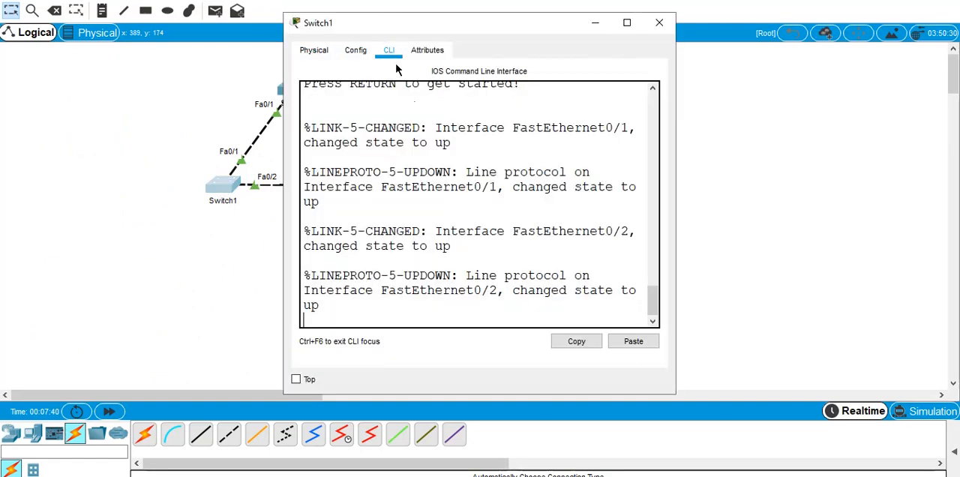
click(632, 33)
key(Return)
key(Return)
key(Return)
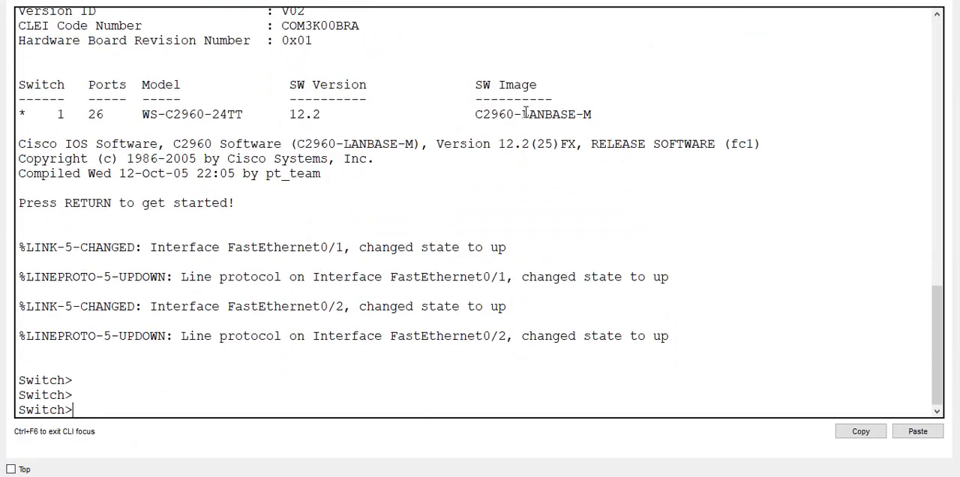
text(en)
key(Return)
- Run show spanning-tree on Switch1
text(sha)
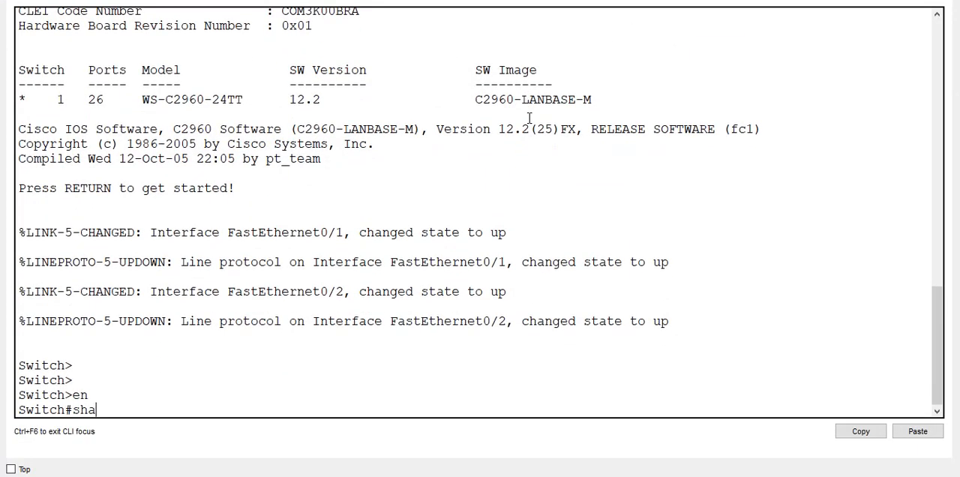
key(Tab)
key(BackSpace)
text(o)
key(Tab)
text(spa)
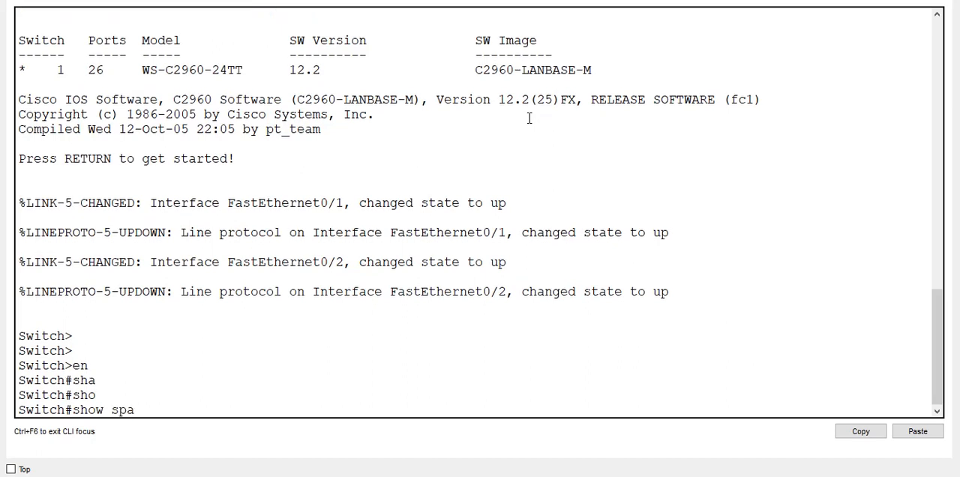
text(n)
key(Tab)
key(Return)
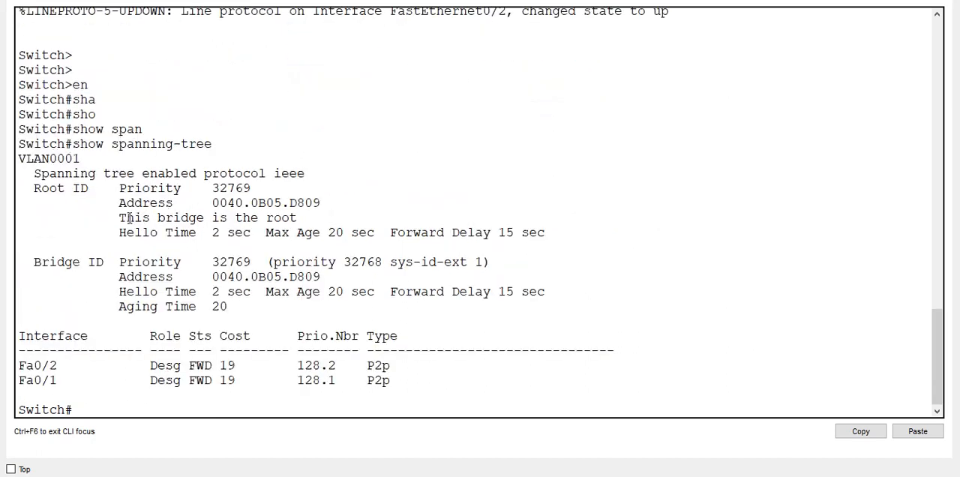
- Examine Switch1's Root ID and Bridge ID addresses and the roles of its interfaces to check whether it is the root
drag(120, 218, 305, 217)
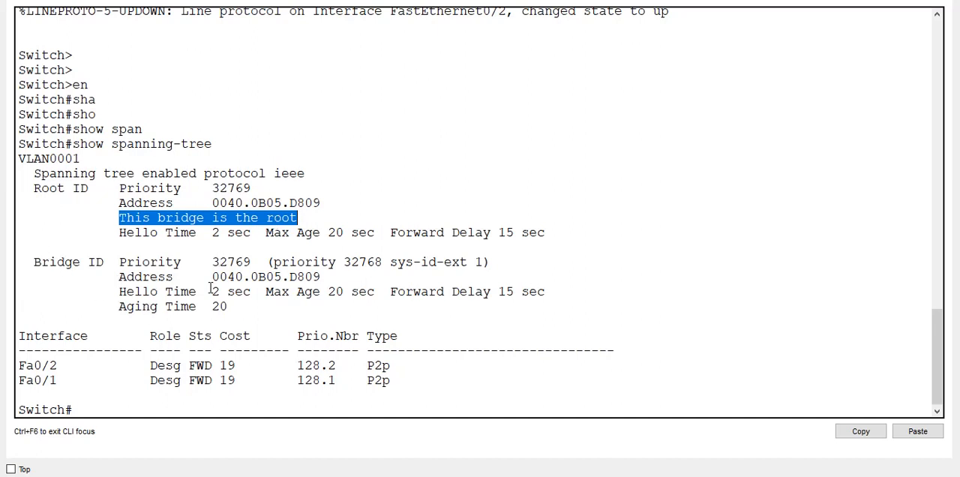
drag(210, 275, 348, 218)
click(330, 209)
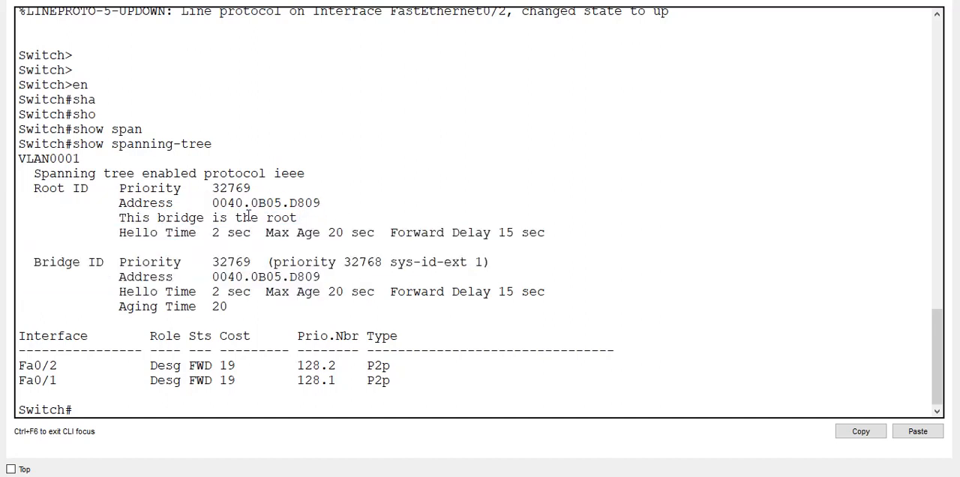
drag(235, 382, 16, 349)
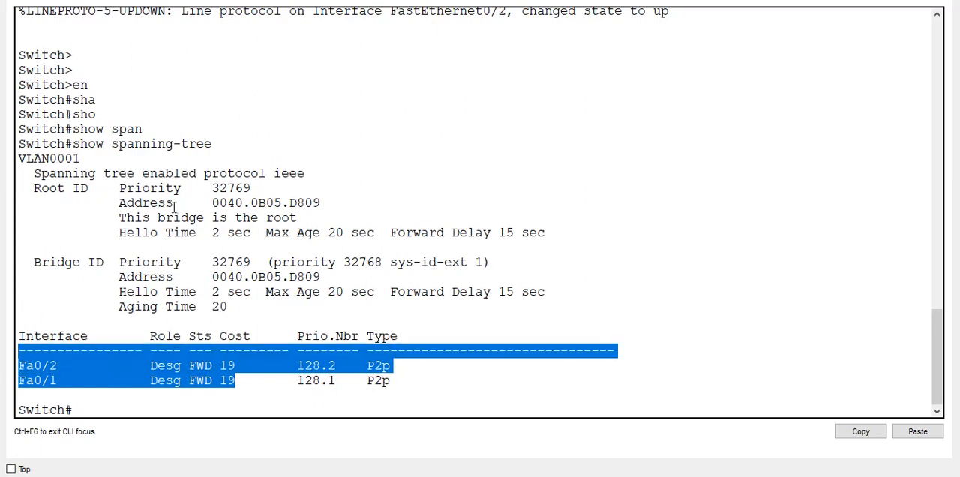
scroll(644, 62, up, 2)
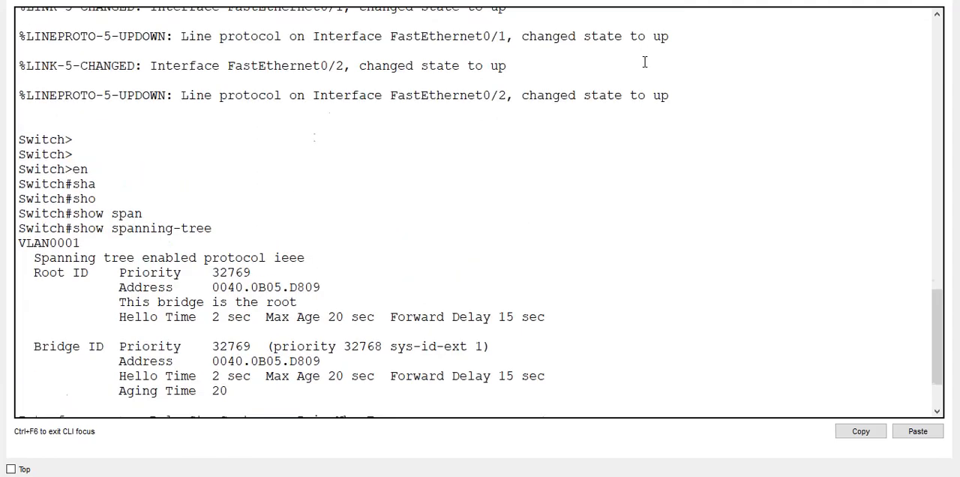
- Reopen the command line of Switch1 and enter global configuration mode with confi t
scroll(644, 61, down, 3)
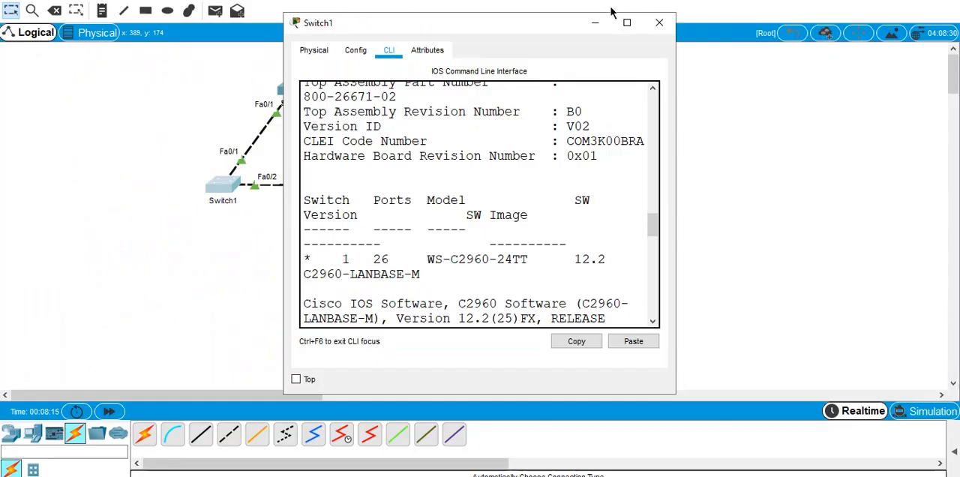
click(168, 87)
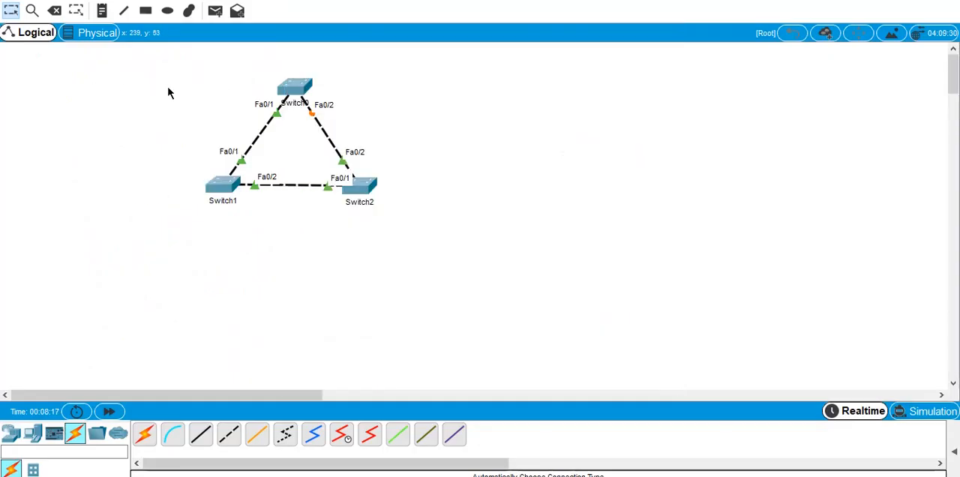
click(220, 201)
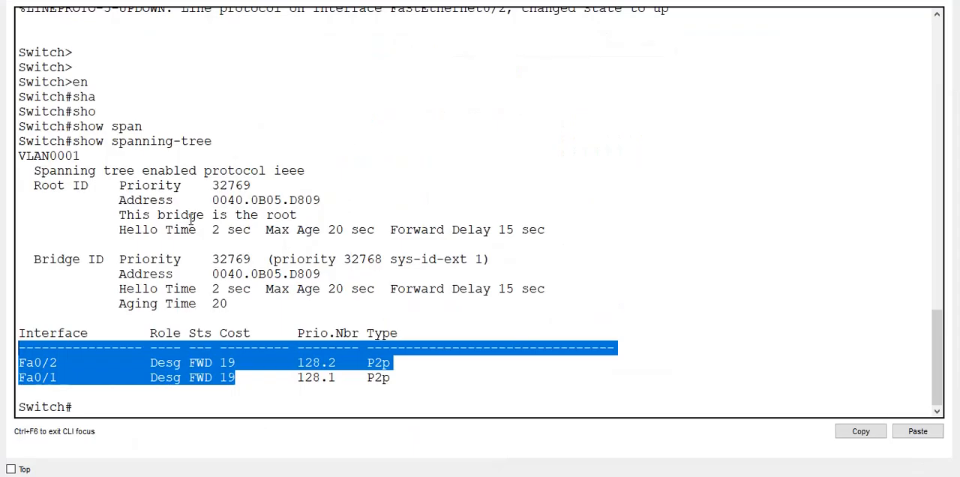
key(Return)
key(Return)
key(Return)
text(confi t)
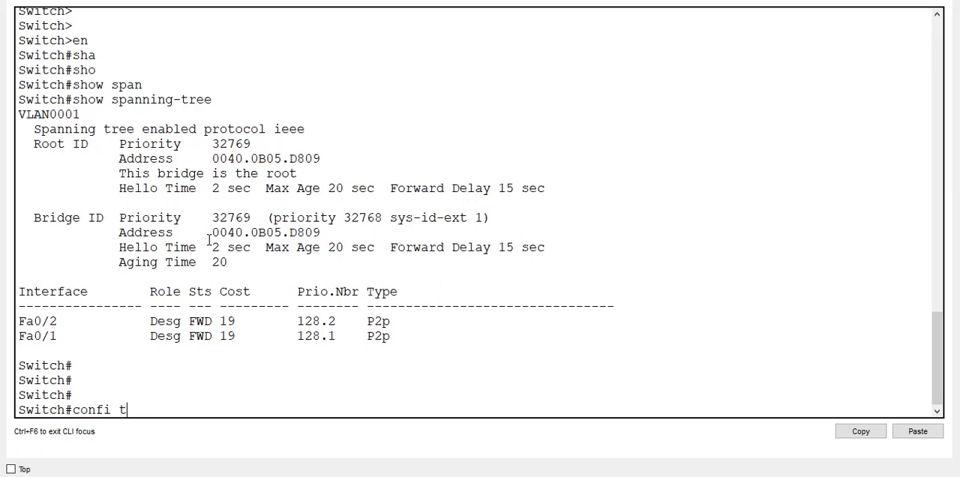
key(Return)
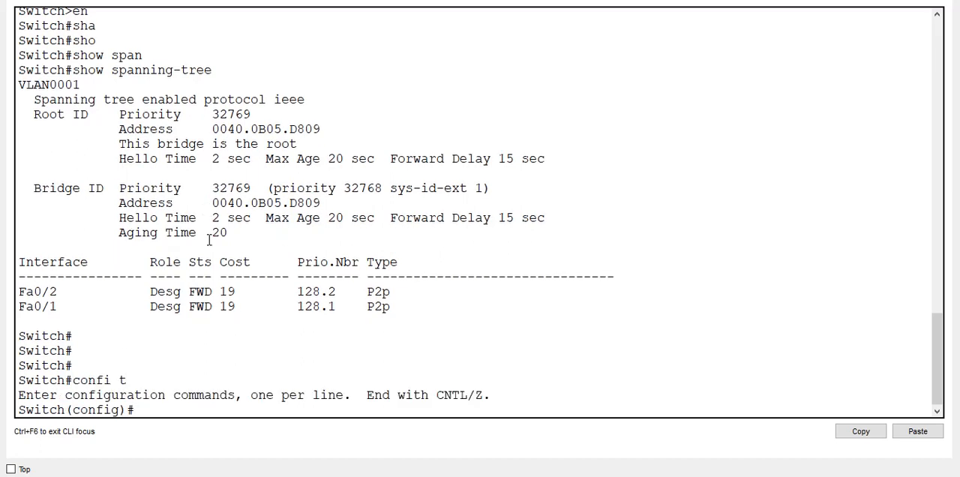
- Create VLAN 10 on Switch1
text(vlan 10)
key(Return)
key(Return)
key(Return)
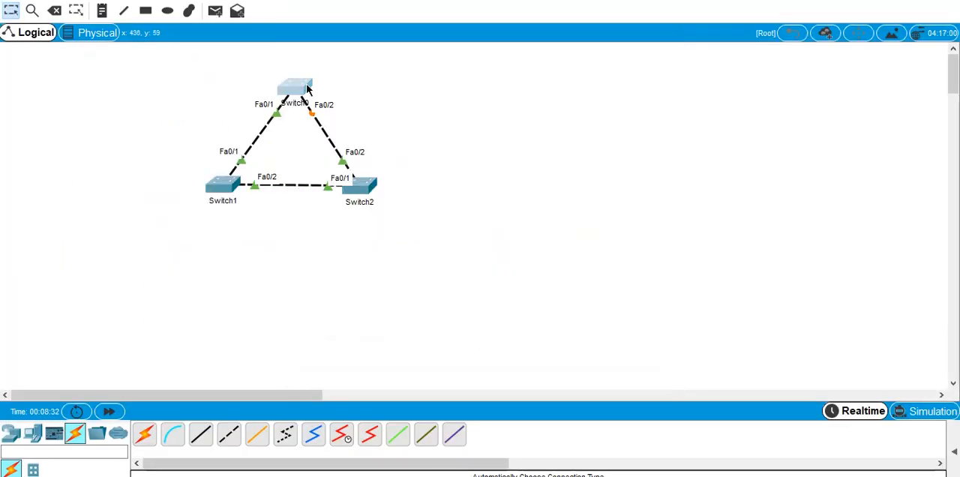
- Open the command line of Switch0 and enter global configuration mode with confi t
click(306, 89)
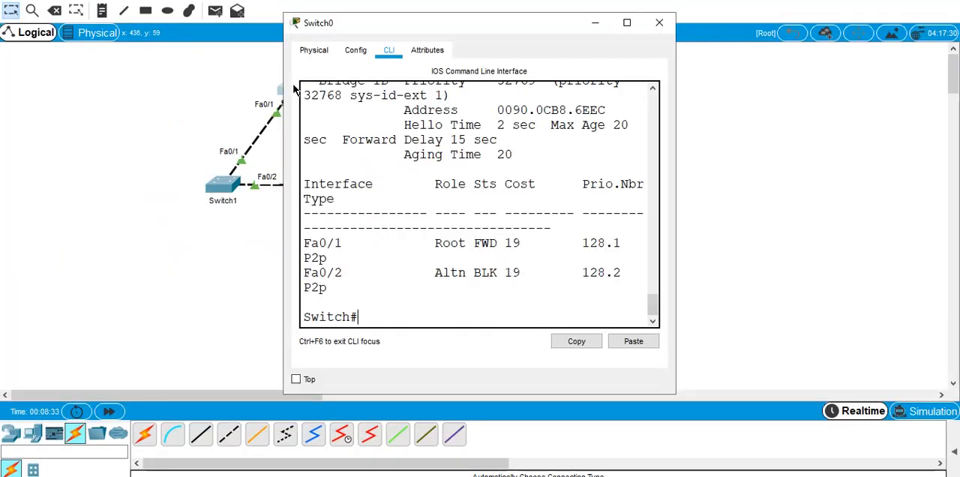
key(Return)
key(Return)
text(cof)
key(BackSpace)
key(BackSpace)
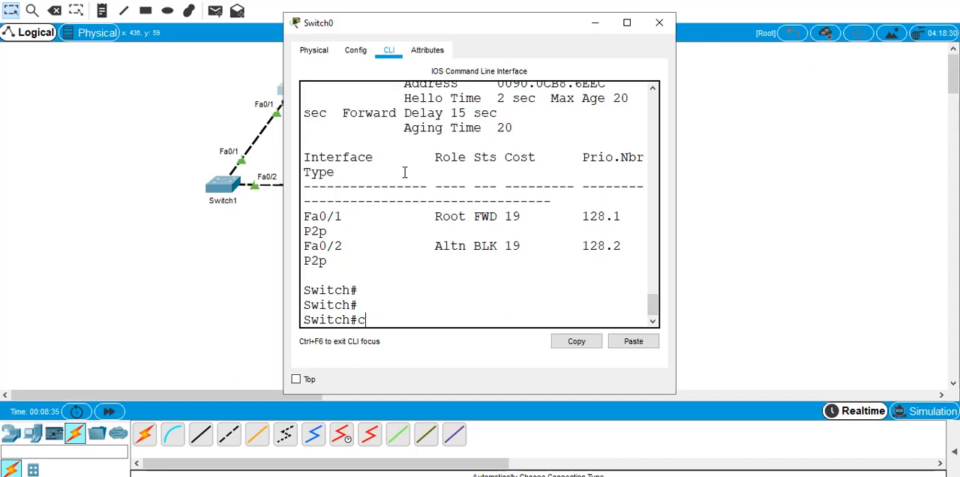
text(onfi t)
key(Return)
- Create VLAN 10 on Switch0, then leave configuration mode and close its window
text(vlan)
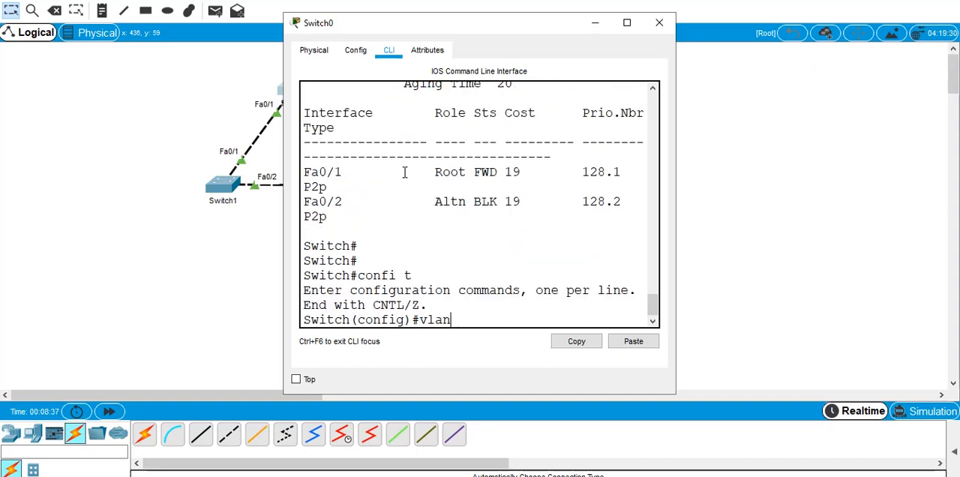
text( 10)
key(Return)
key(Return)
text(e)
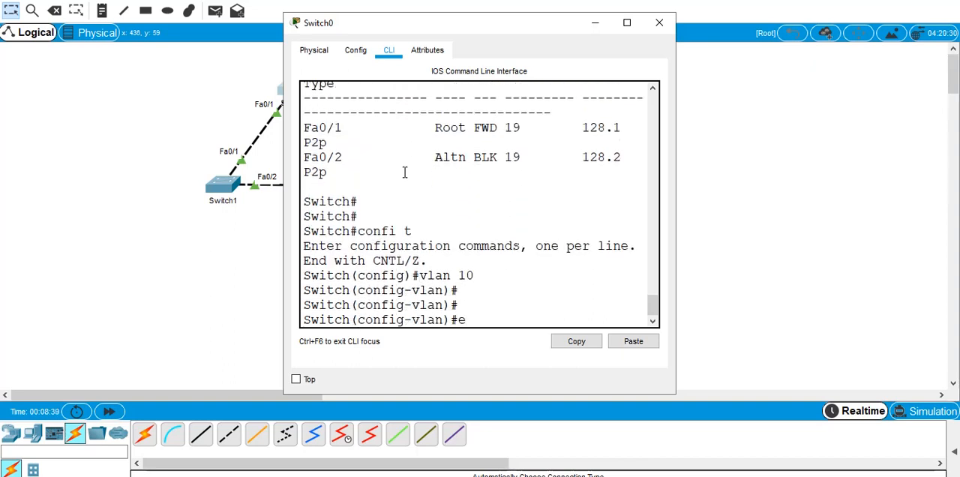
key(ctrl+z)
key(alt+F4)
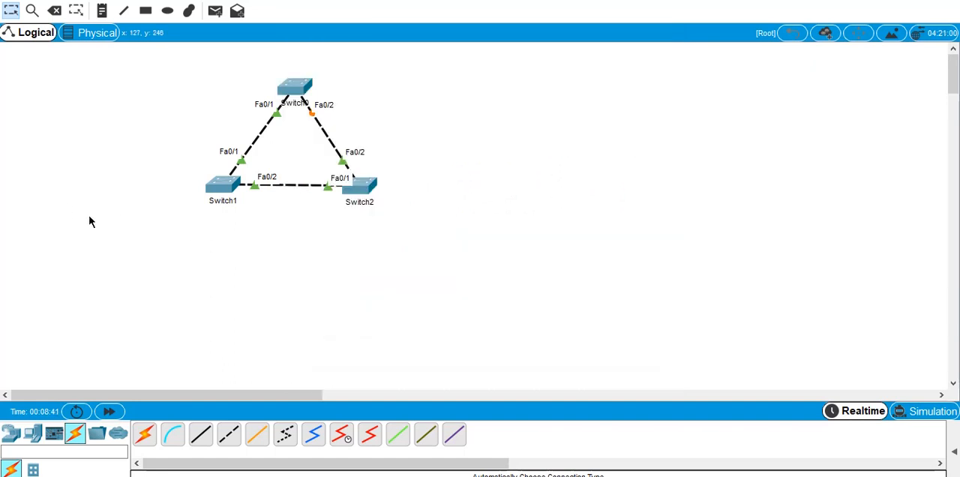
- Open the command line of Switch2 and enter global configuration mode with confi t
click(357, 185)
key(Return)
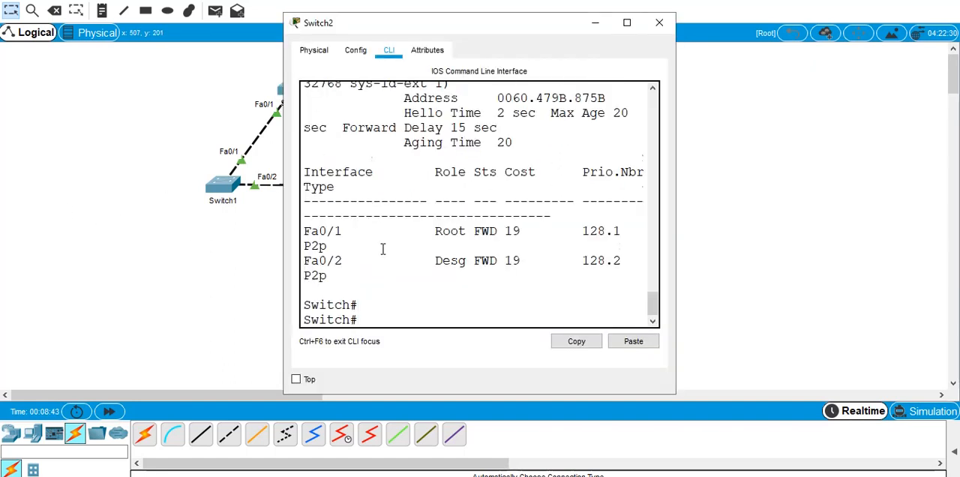
key(Return)
text(confi t)
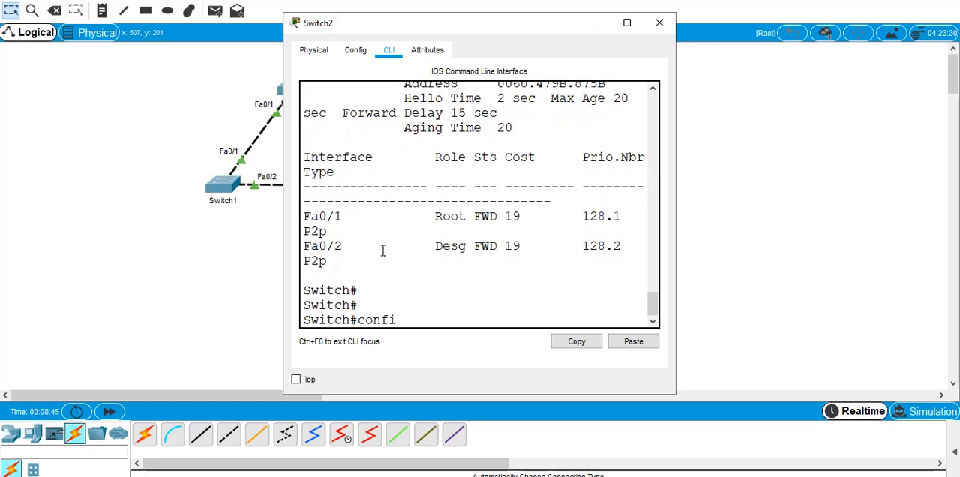
key(Return)
- Create VLAN 10 on Switch2 and return to privileged EXEC mode
text(vlna)
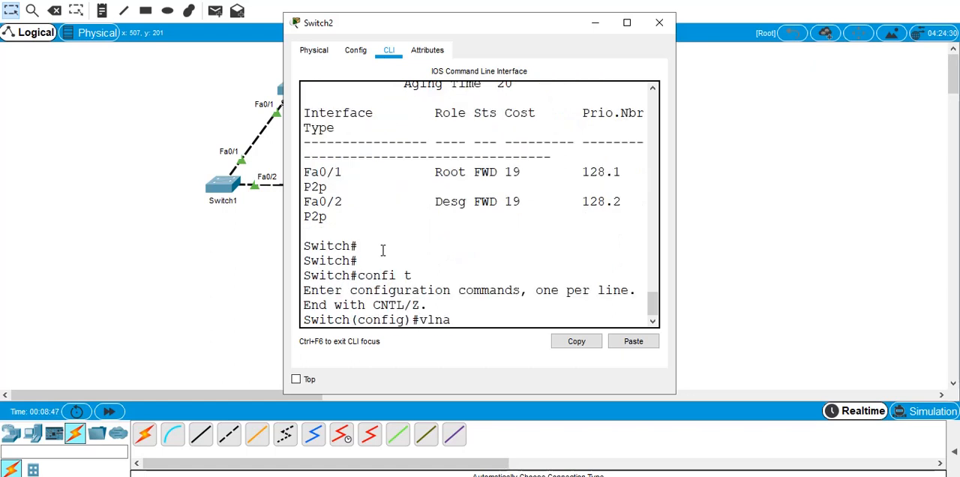
key(BackSpace)
key(BackSpace)
text(ani)
text(0)
key(Return)
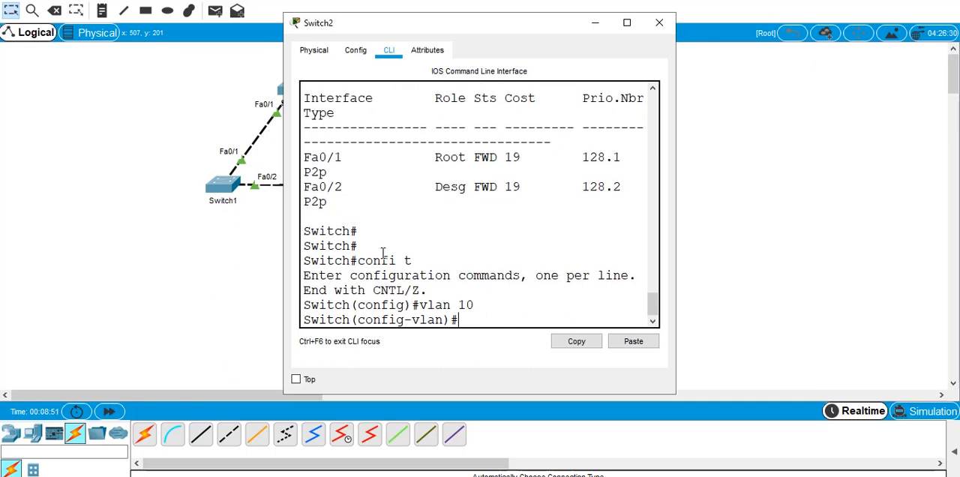
key(ctrl+z)
key(Return)
key(Return)
key(Return)
key(Return)
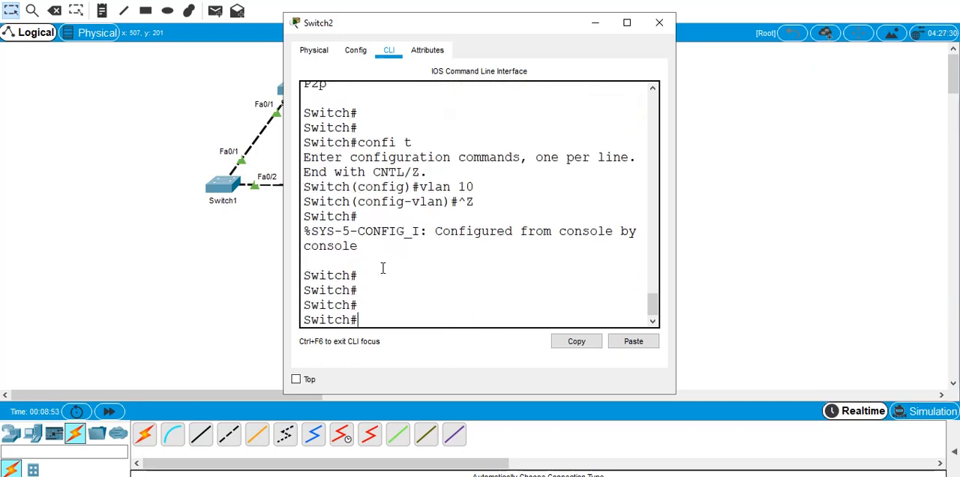
- Enlarge the Switch2 window and run show spanning-tree to check its output after adding the VLAN
text(show)
click(627, 22)
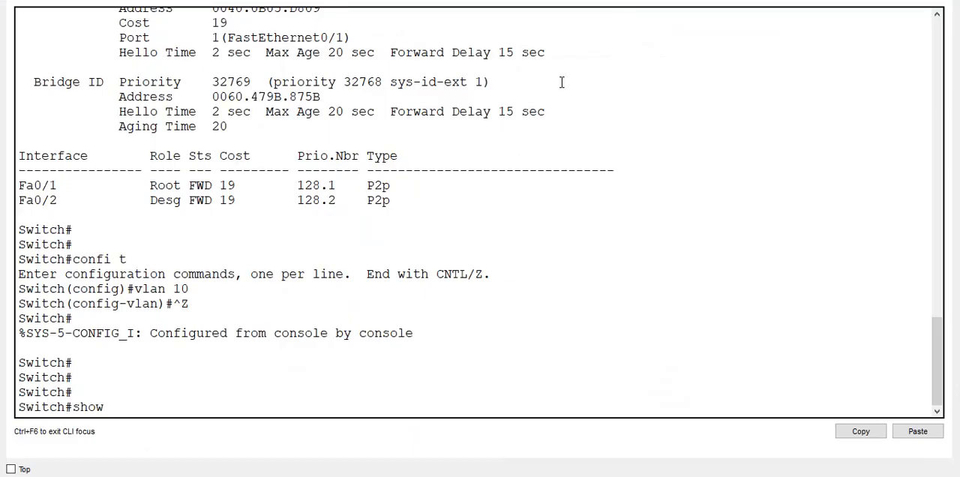
key(Tab)
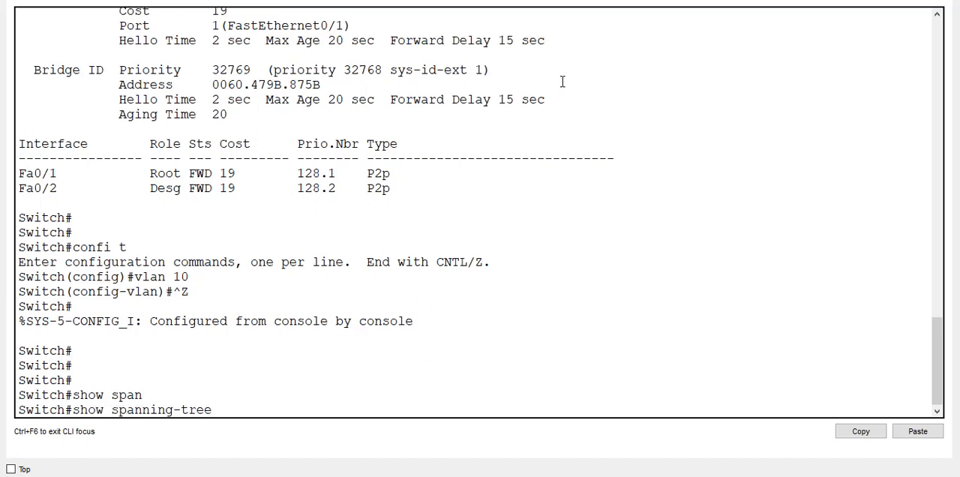
key(Return)
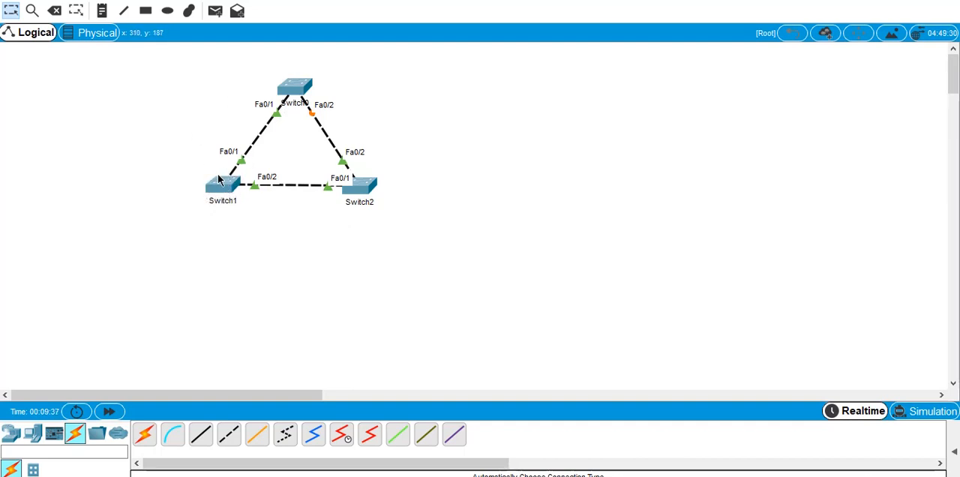
- Reopen the command line of Switch1 and exit VLAN configuration to global configuration mode
click(223, 182)
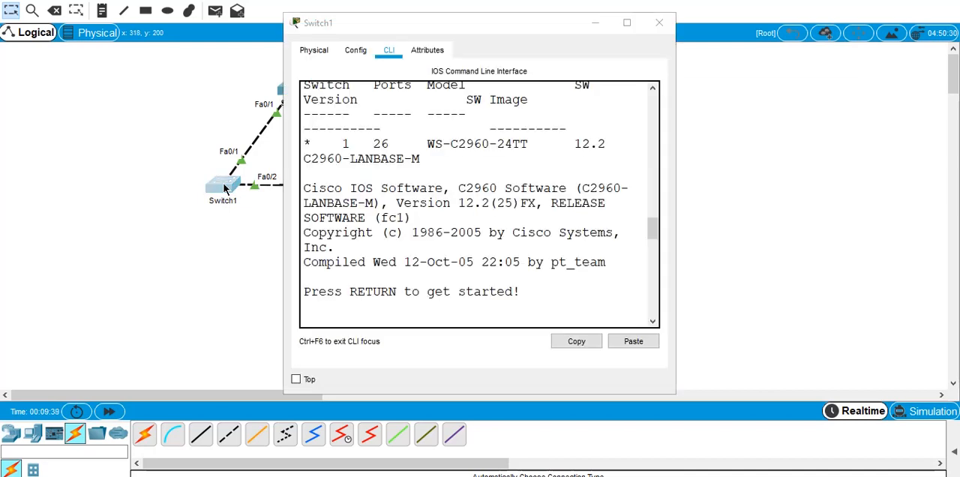
click(626, 23)
key(Return)
key(Return)
key(Return)
text(ex)
key(Return)
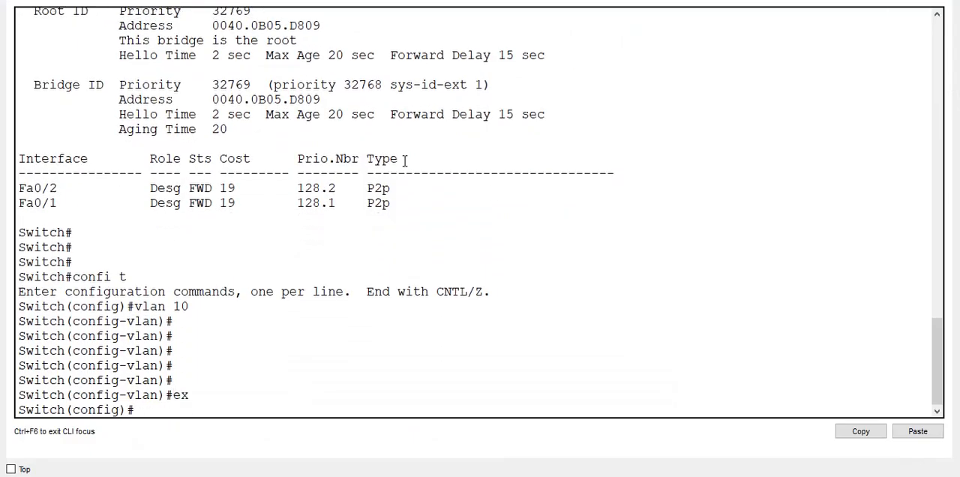
key(Return)
key(Return)
key(Return)
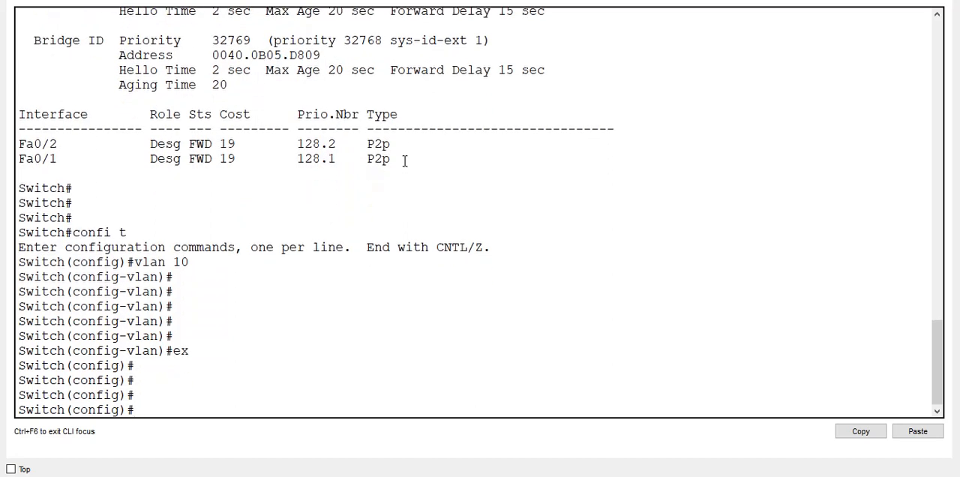
text(int f0)
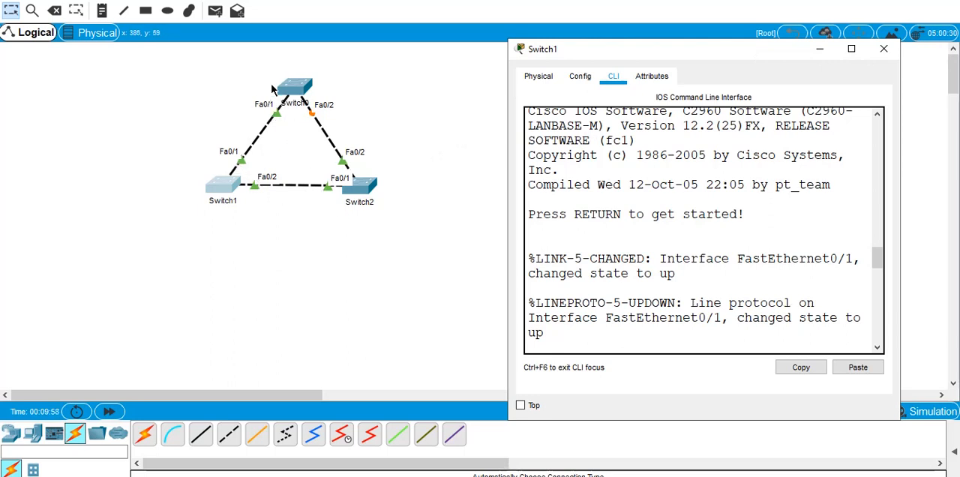
key(Return)
key(Return)
key(Return)
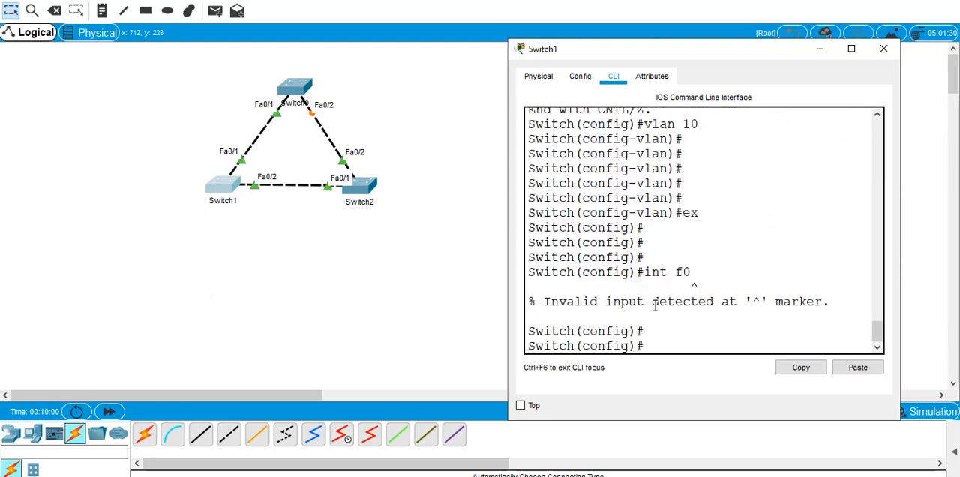
- Enter interface range configuration for f0/1-2 on Switch1
text(int fr)
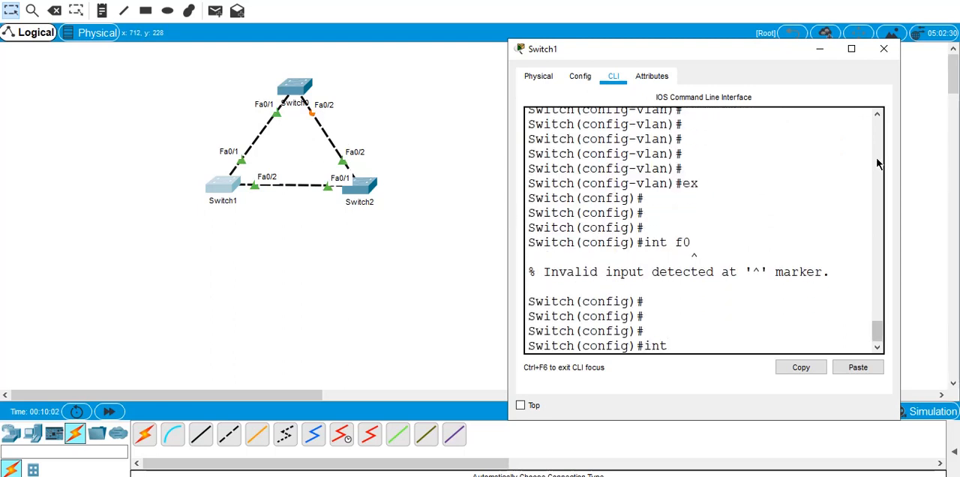
key(BackSpace)
text(range f0/1)
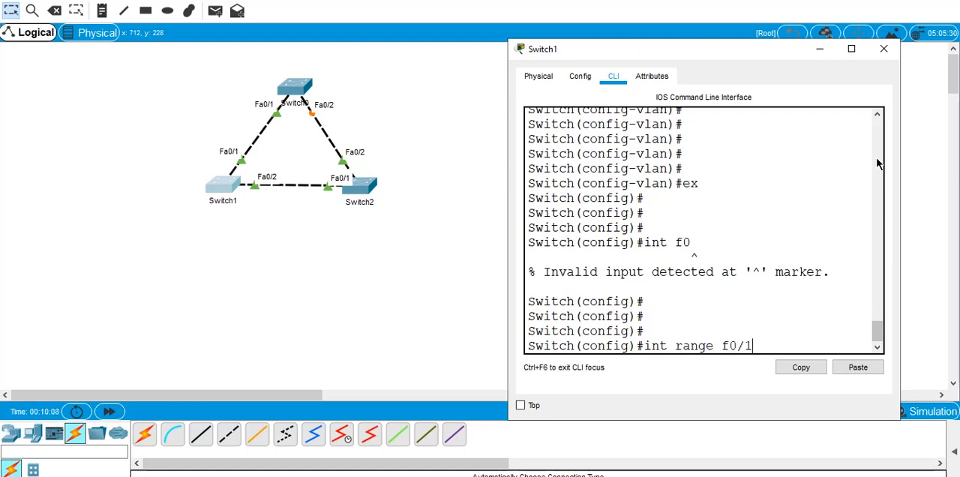
text(-2)
key(Return)
- Set the selected interface range on Switch1 to trunk with switchport mode trunk
text(swo)
key(Tab)
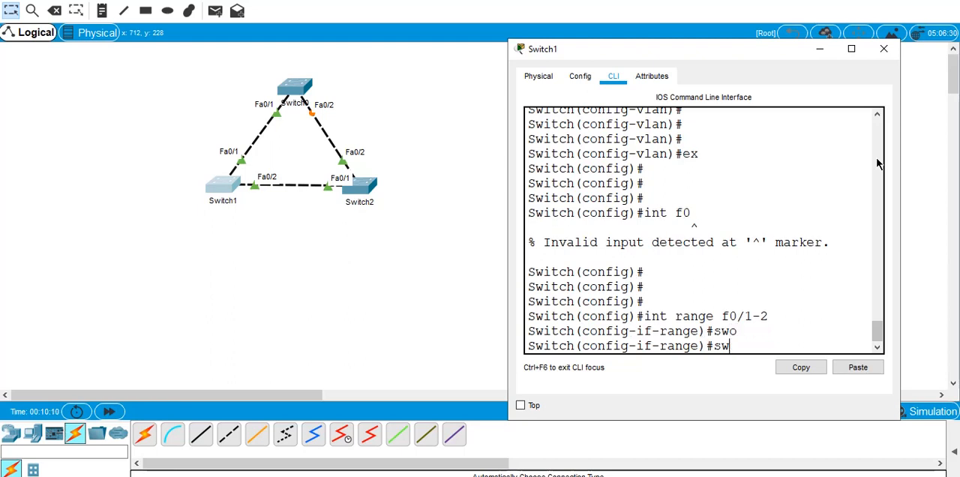
text(itch)
key(Tab)
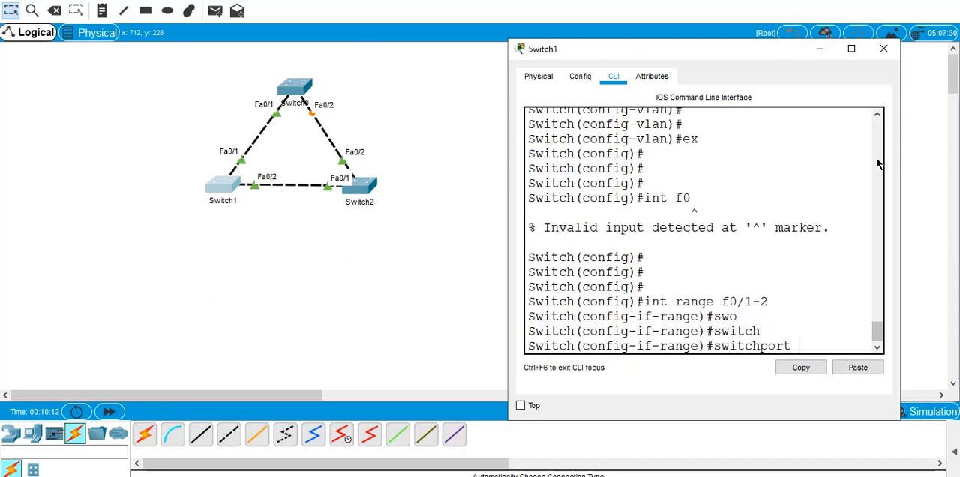
text(mode trun)
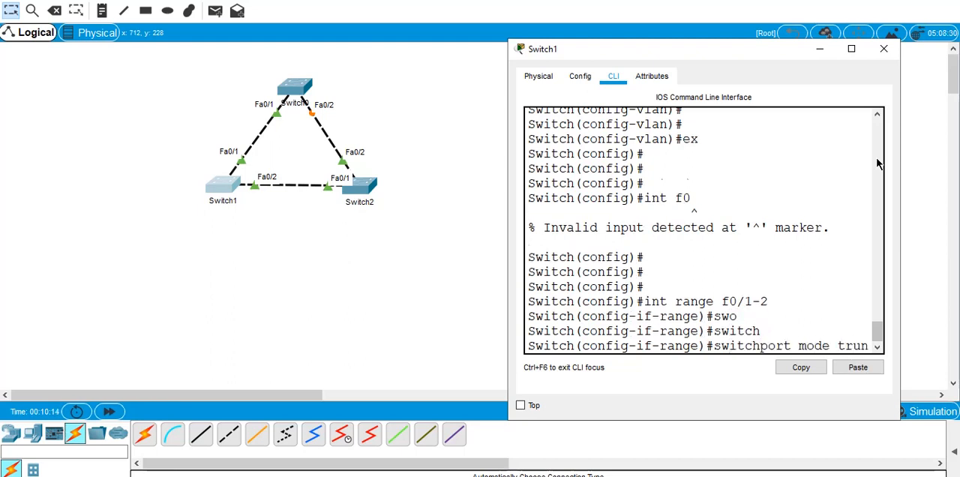
text(k)
key(Return)
key(Return)
key(Return)
key(Return)
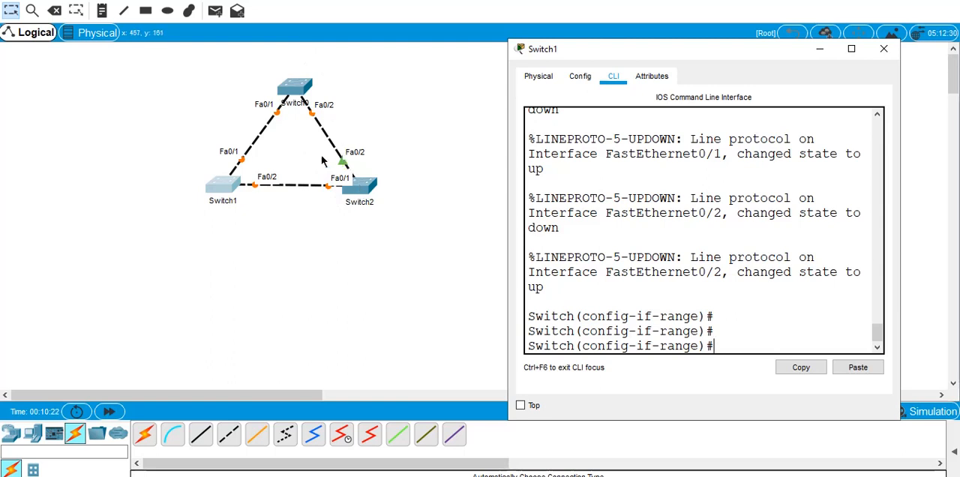
- Open the command line of Switch2 and place its window beside the topology
click(360, 189)
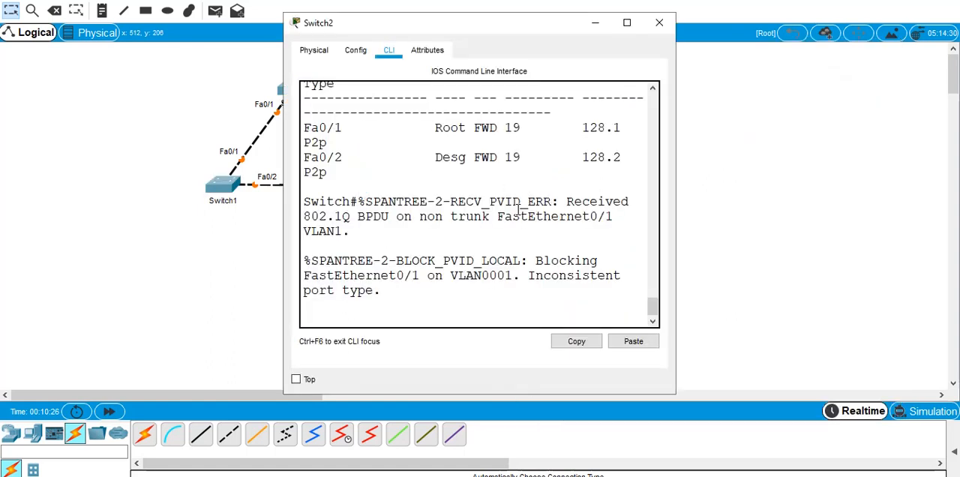
key(Return)
key(Return)
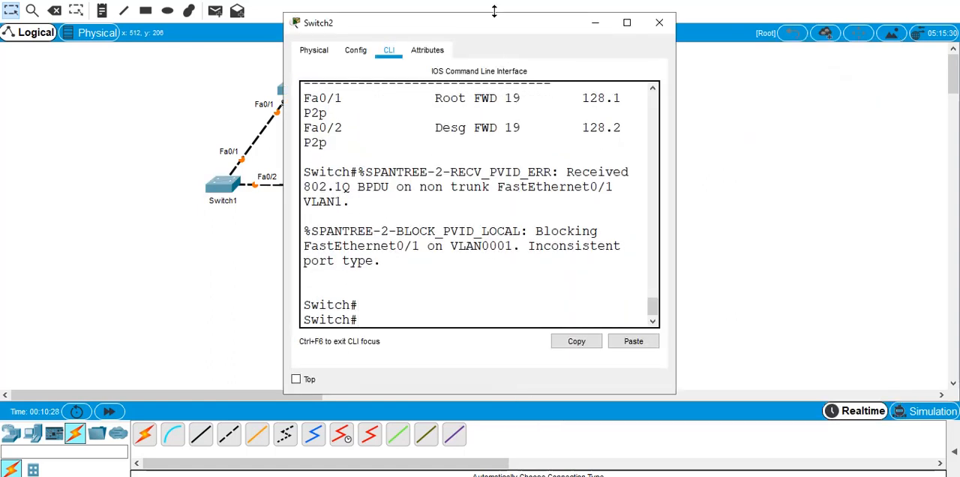
drag(500, 24, 622, 22)
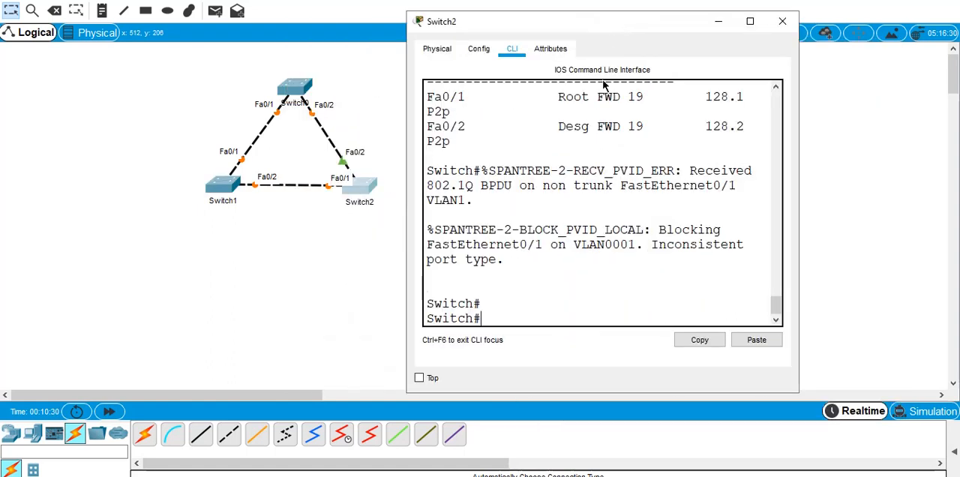
- Enter global configuration mode on Switch2 with confi t
key(Return)
text(conf it)
key(Return)
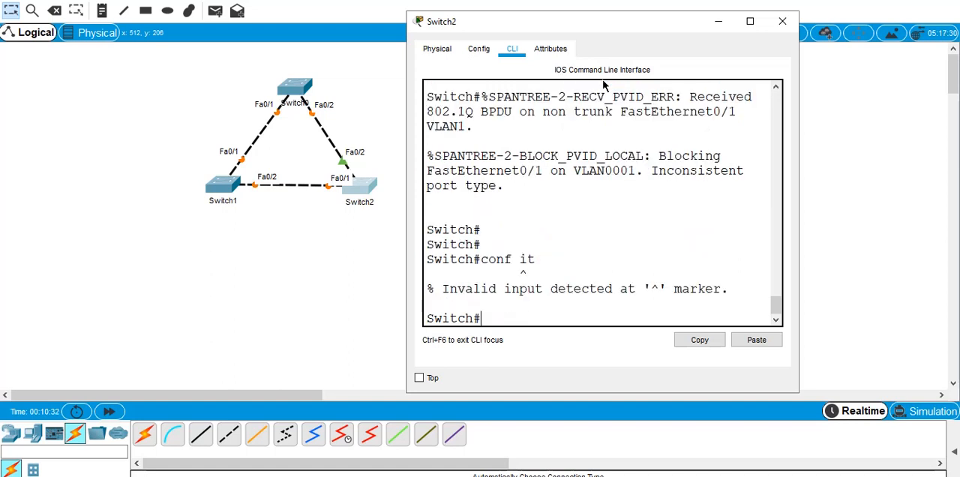
text(ocnfi t)
key(Return)
text(i)
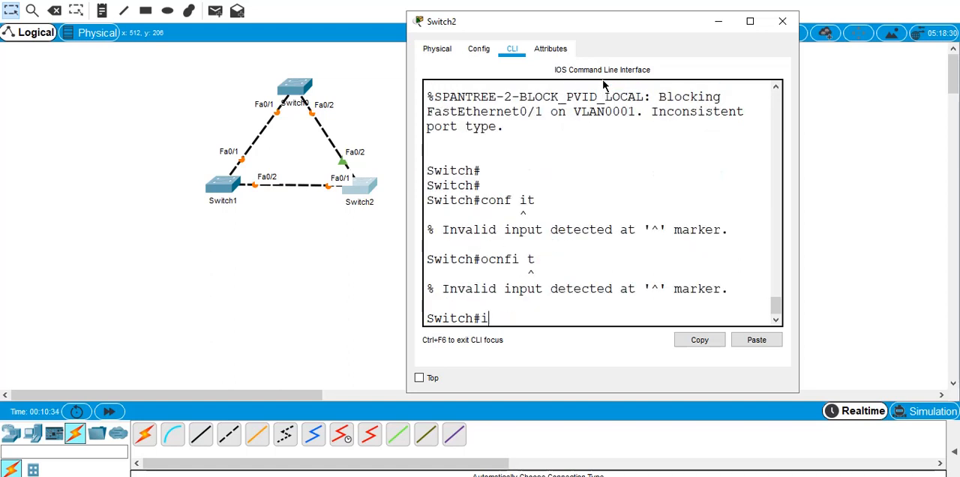
key(BackSpace)
text(cofni t)
key(BackSpace)
key(BackSpace)
key(BackSpace)
key(BackSpace)
key(BackSpace)
text(nfi t)
key(Return)
- Set interface f0/2 on Switch2 to trunk with switchport mode trunk
text(itch(config)#in)
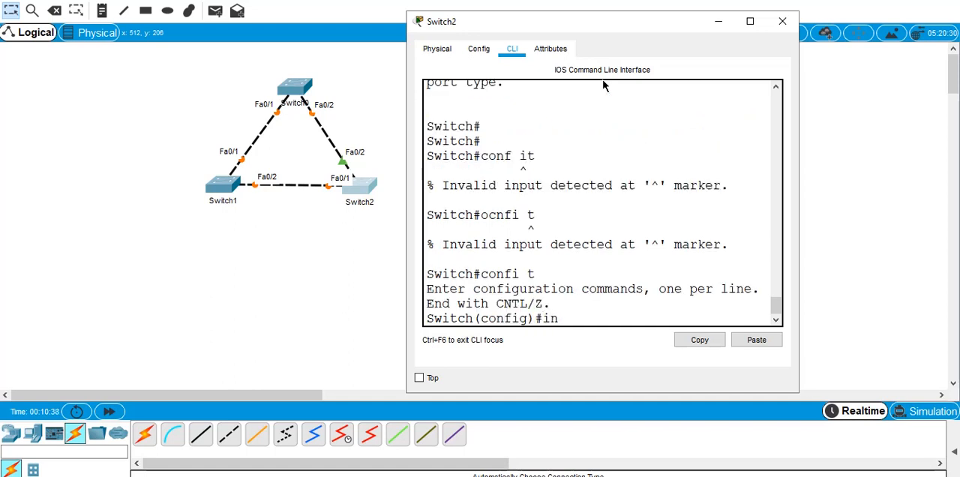
text(t f0/2)
key(Return)
text(swi)
key(Tab)
text(a)
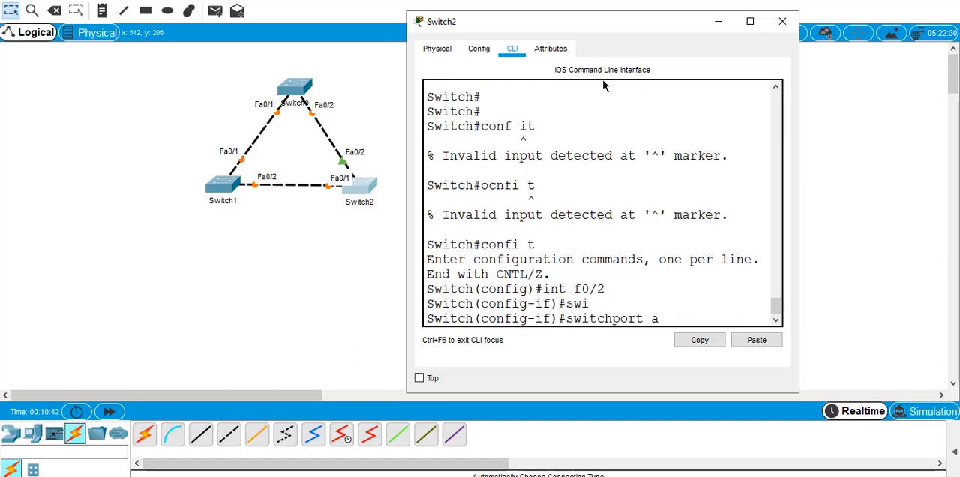
text(cc)
key(BackSpace)
key(BackSpace)
text(mo)
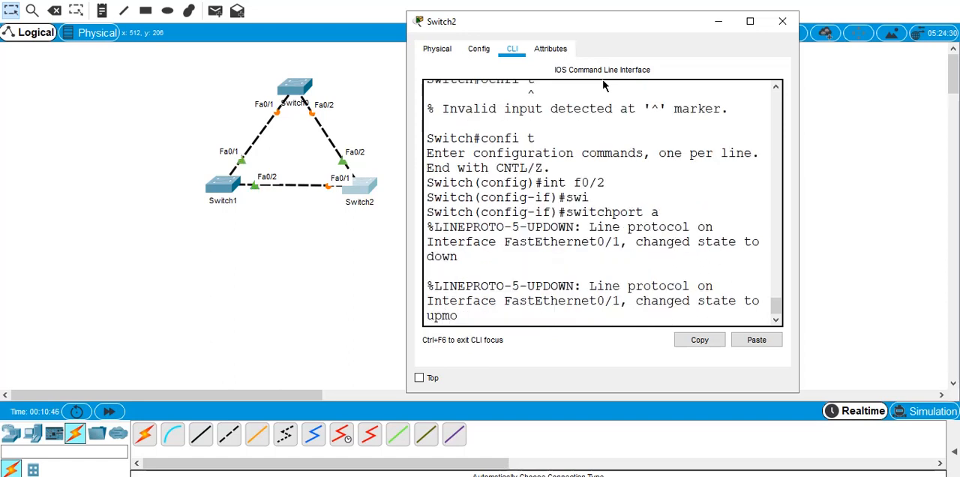
key(Tab)
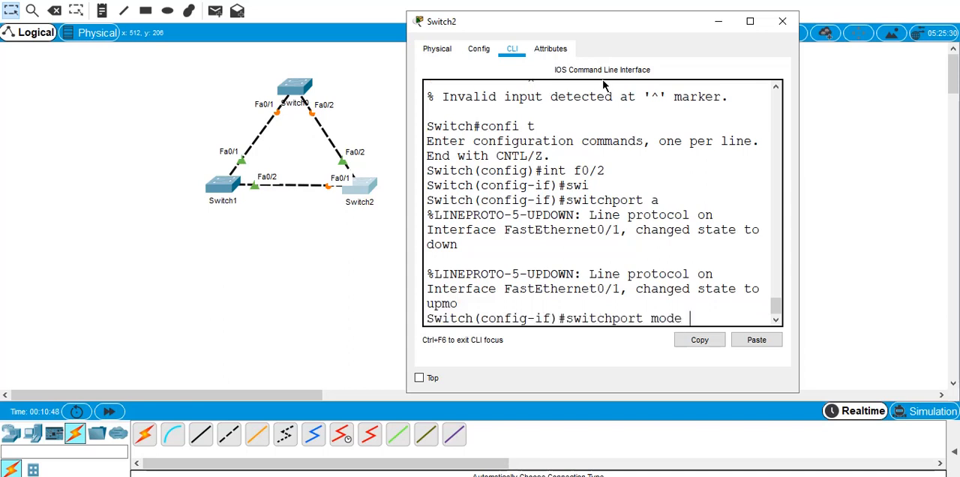
text(trunk)
key(Return)
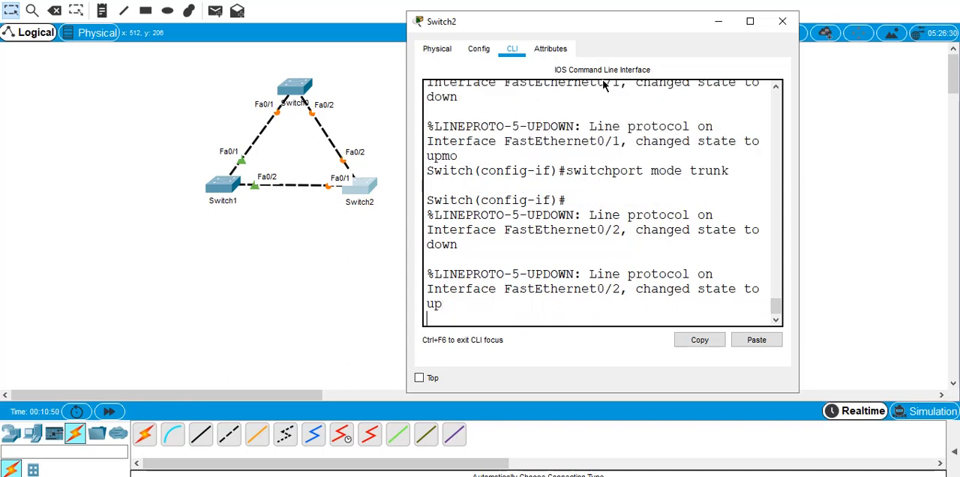
key(Return)
key(Return)
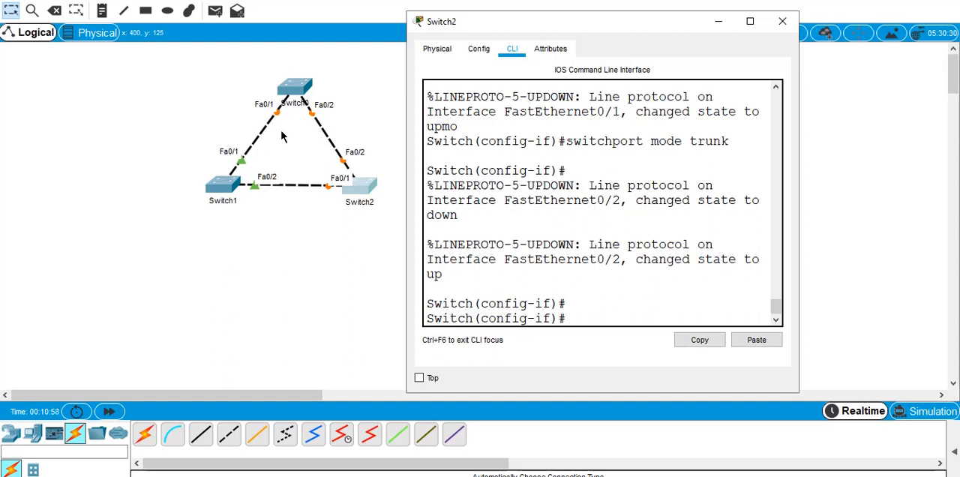
- Leave the Switch2 window, reopen the command line of Switch1 and return it to privileged EXEC mode
click(355, 71)
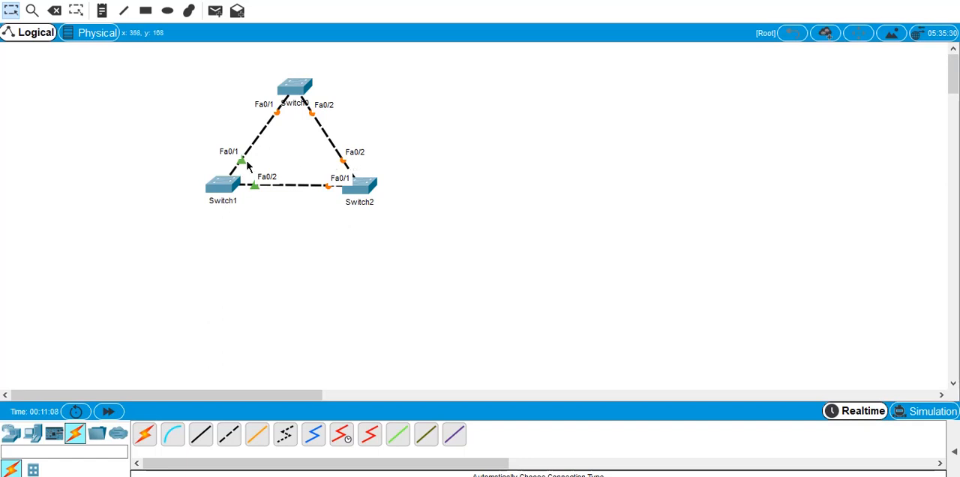
click(224, 187)
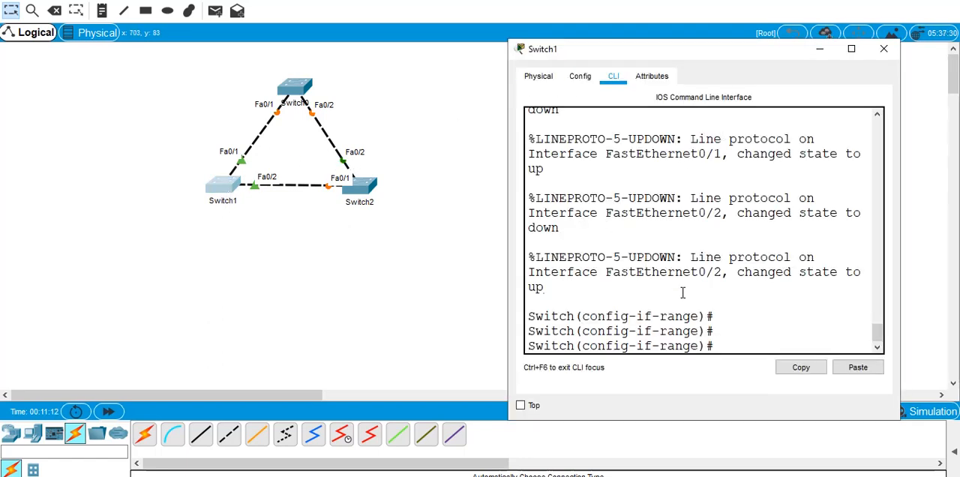
key(ctrl+z)
key(Return)
key(Return)
key(Return)
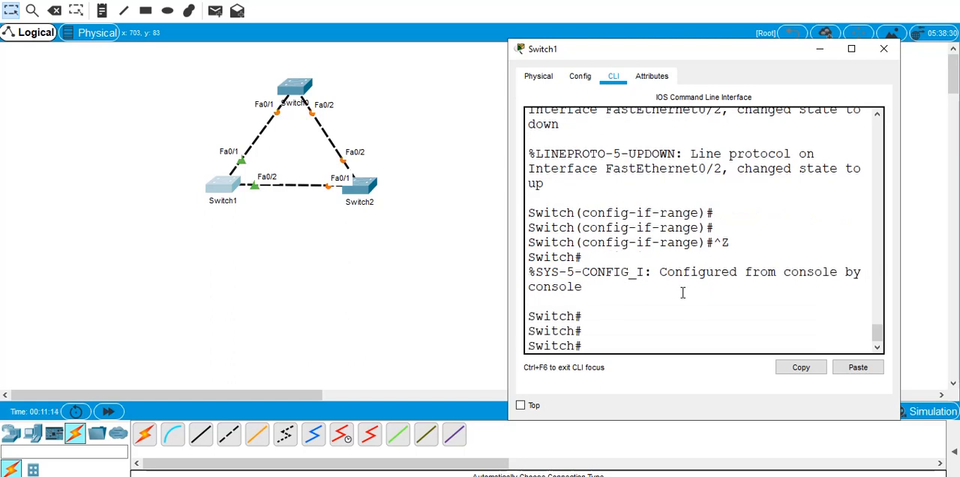
- Display the spanning-tree information on Switch1 with sho spanning-tree
text(sho ap)
key(BackSpace)
key(BackSpace)
text(span)
key(Tab)
key(Return)
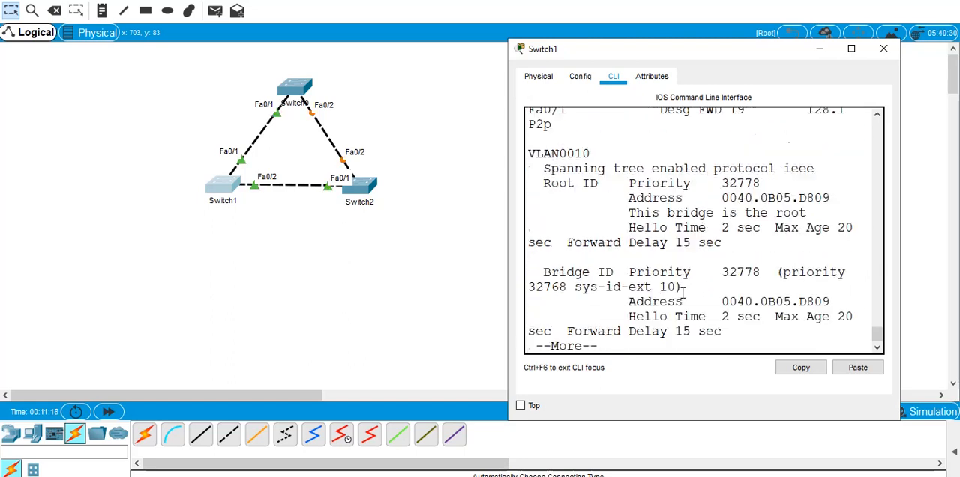
- Enlarge the Switch1 window and compare the root, bridge and port details of VLAN0001 and VLAN0010 through the end of the output
click(851, 49)
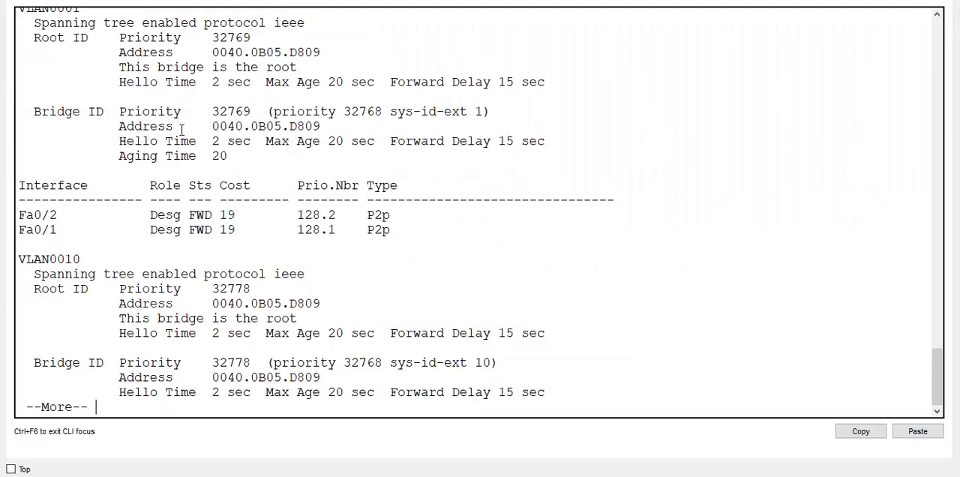
scroll(182, 130, up, 2)
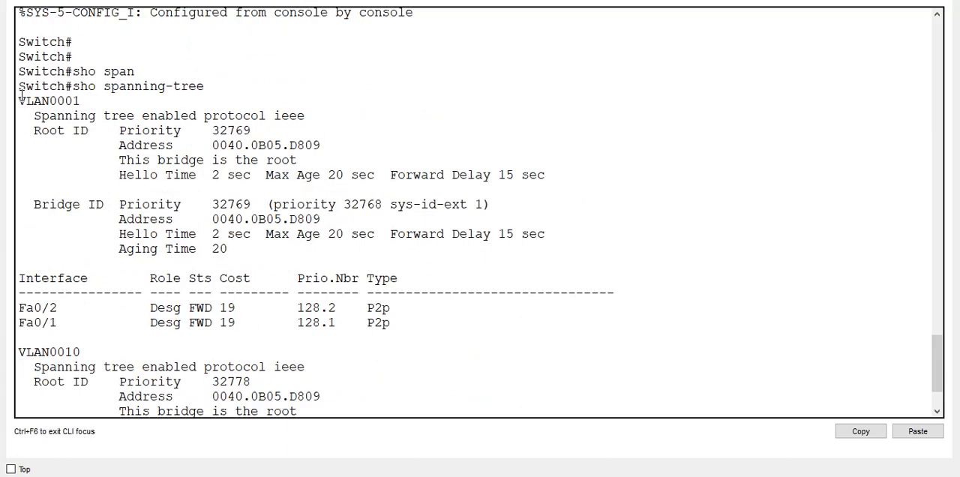
drag(21, 96, 81, 101)
scroll(111, 220, down, 2)
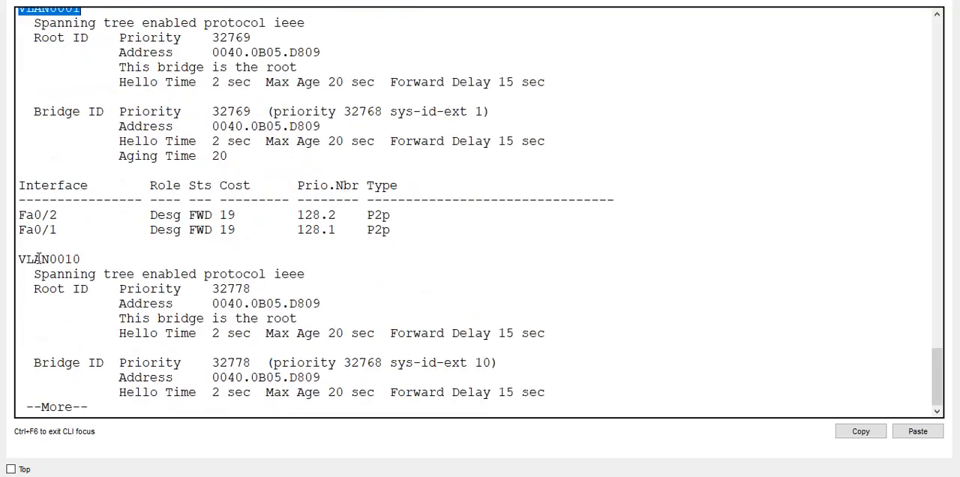
key(space)
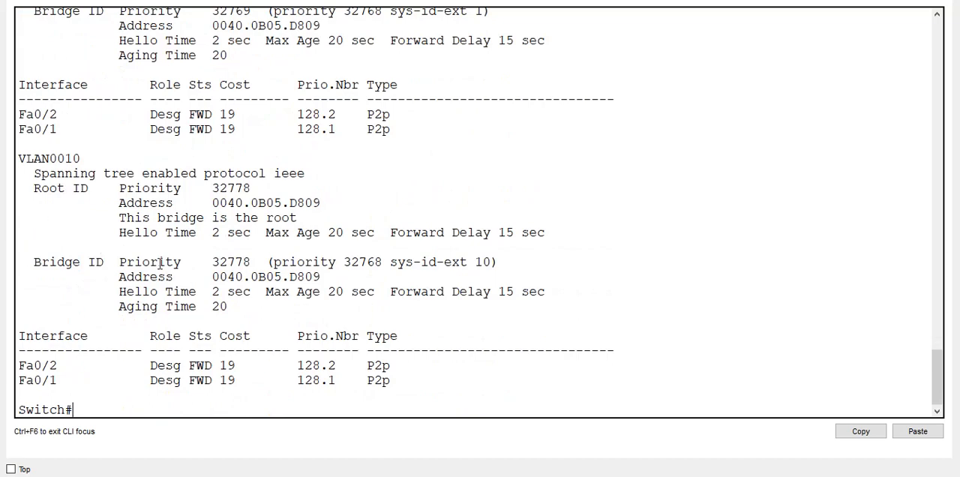
scroll(111, 133, up, 2)
scroll(111, 132, up, 1)
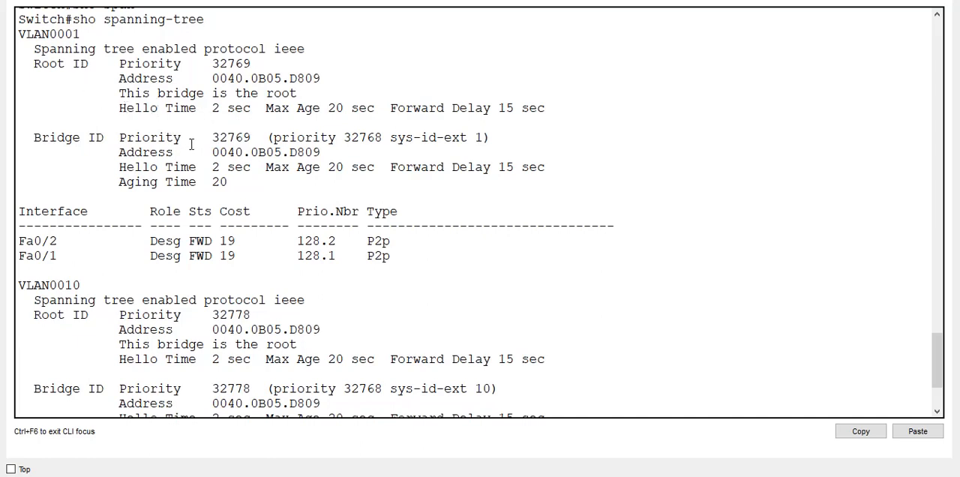
scroll(191, 144, down, 3)
scroll(132, 146, up, 5)
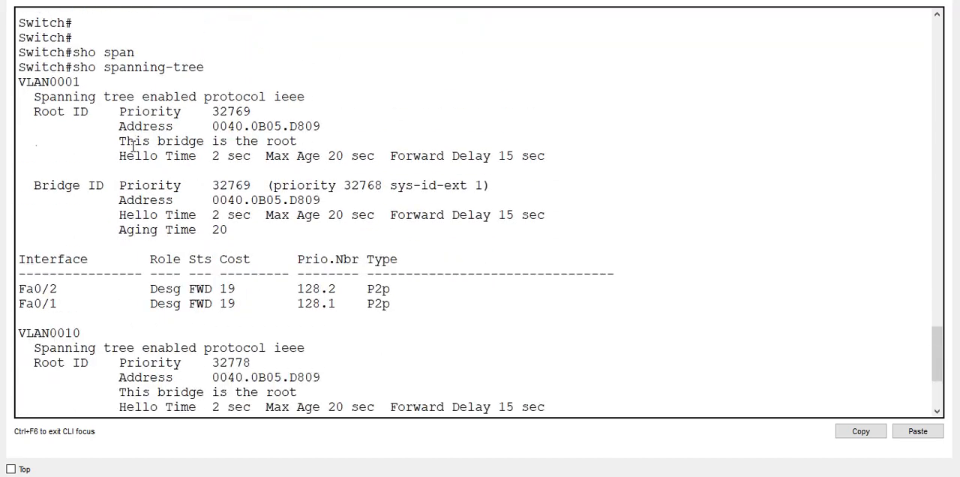
scroll(132, 146, down, 5)
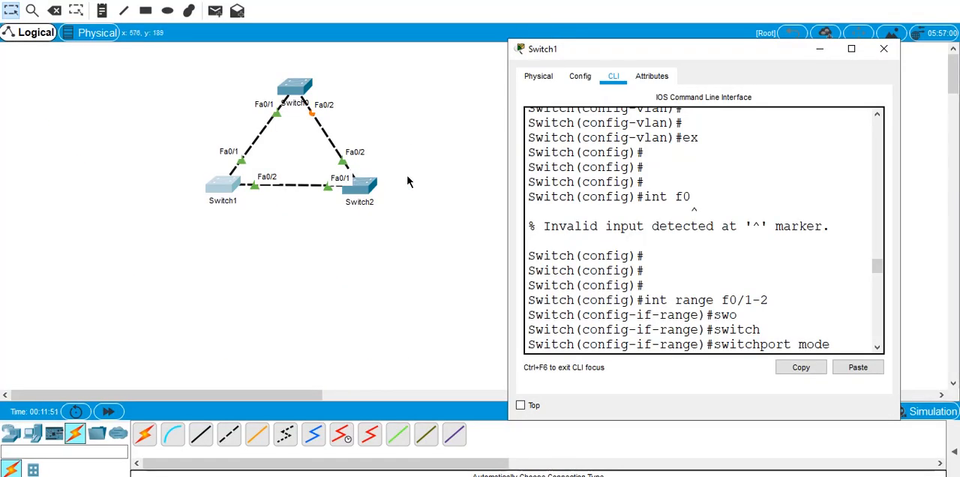
- Return to the topology, open the enlarged command line of Switch0 and enter global configuration mode with confi t
click(386, 89)
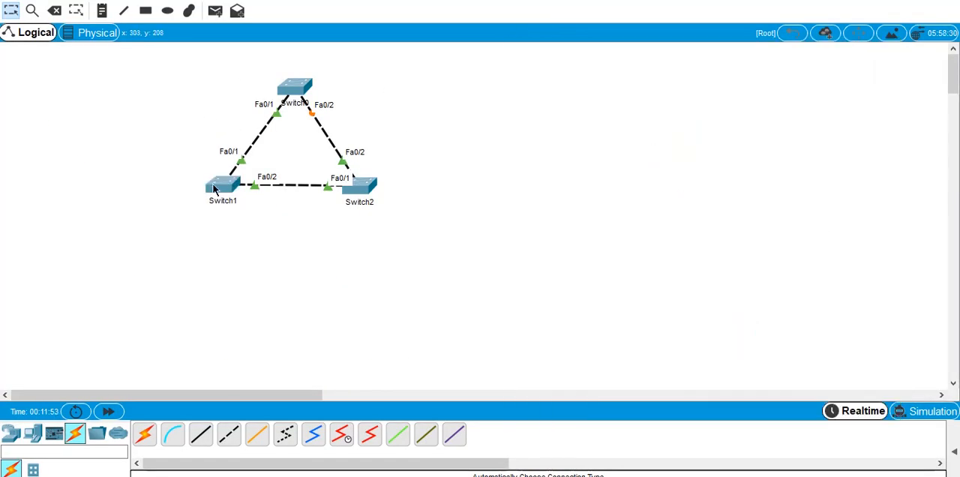
click(305, 98)
click(624, 21)
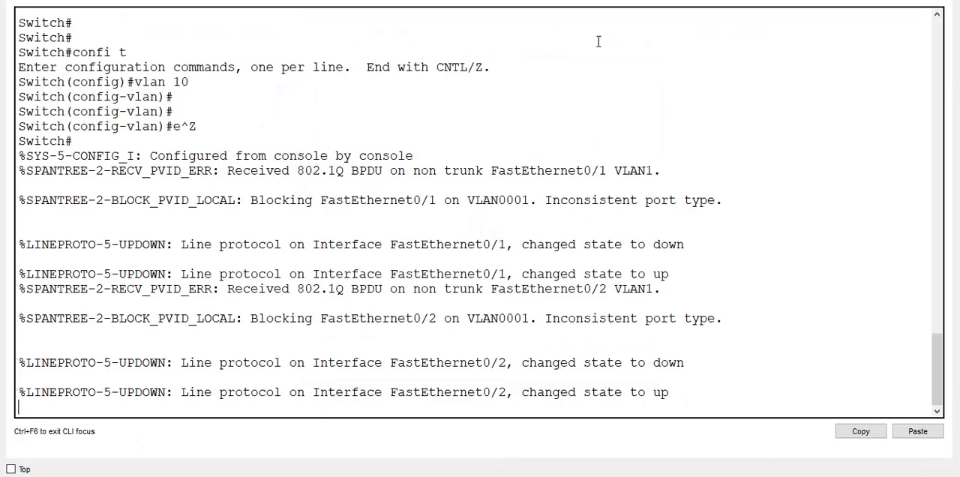
key(Return)
key(Return)
key(Return)
text(confi t)
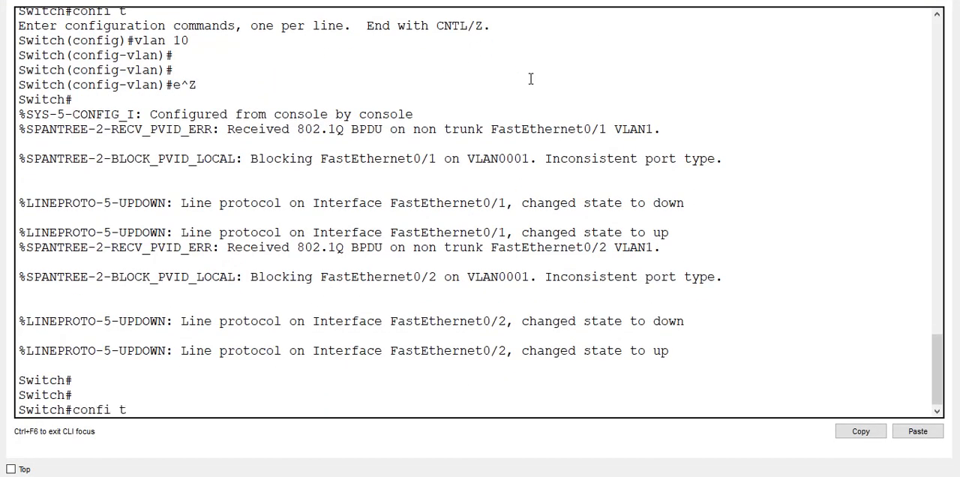
key(Return)
- List the available spanning-tree options on Switch0, including the choices for spanning-tree mode
text(span)
key(Tab)
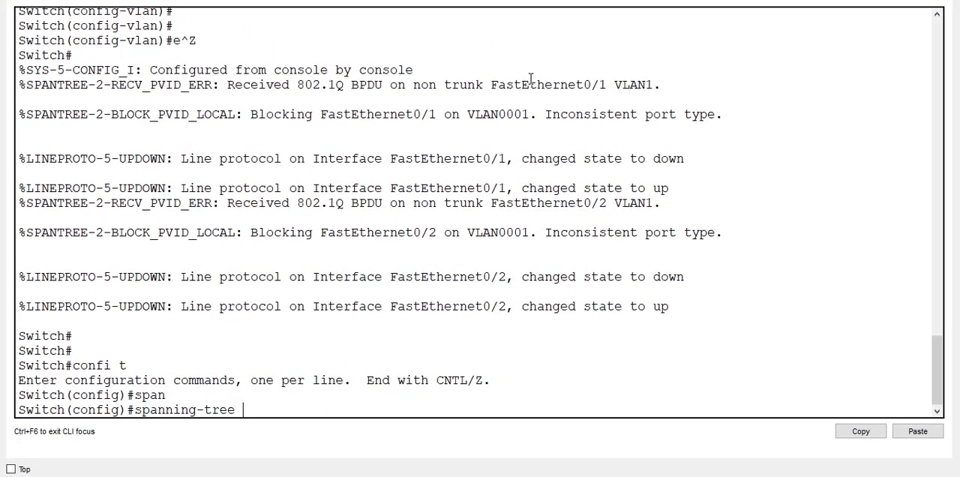
text(?)
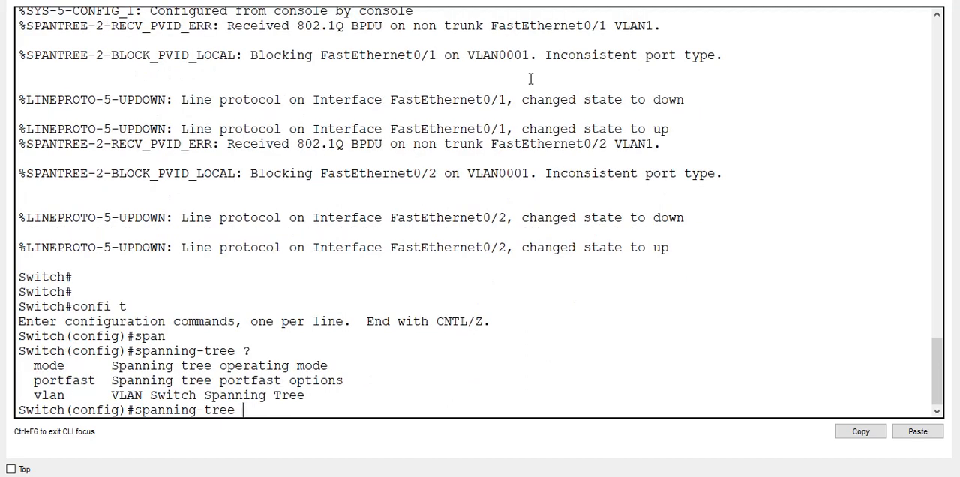
text(mode ?)
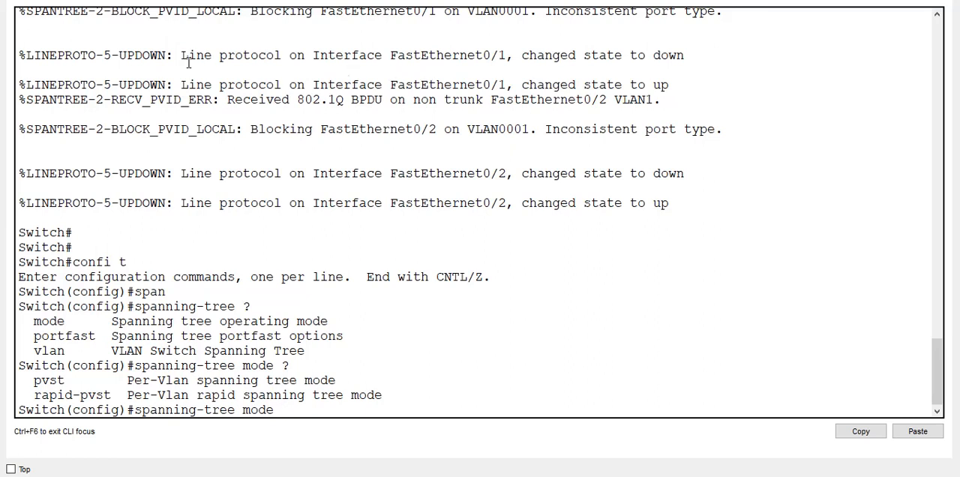
- Examine the pvst and rapid-pvst entries in the mode list, then get back to an empty configuration prompt
triple_click(55, 381)
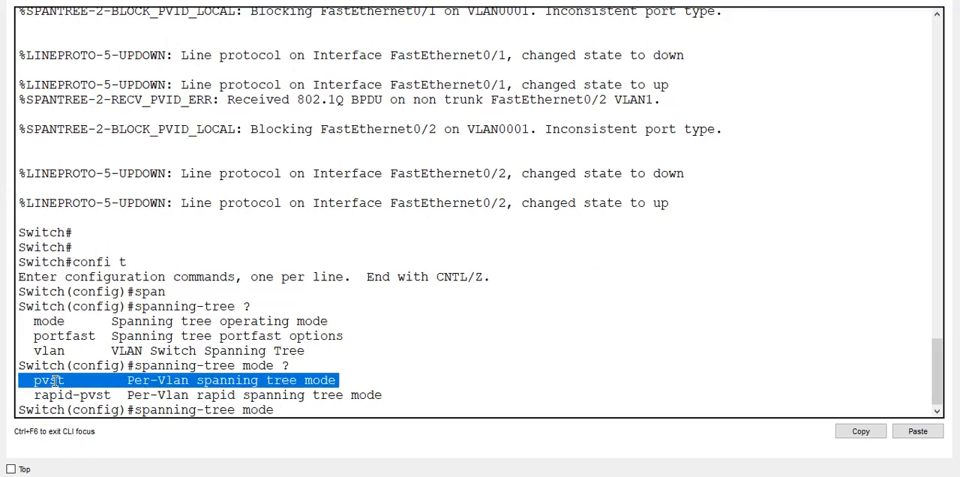
click(55, 381)
double_click(56, 381)
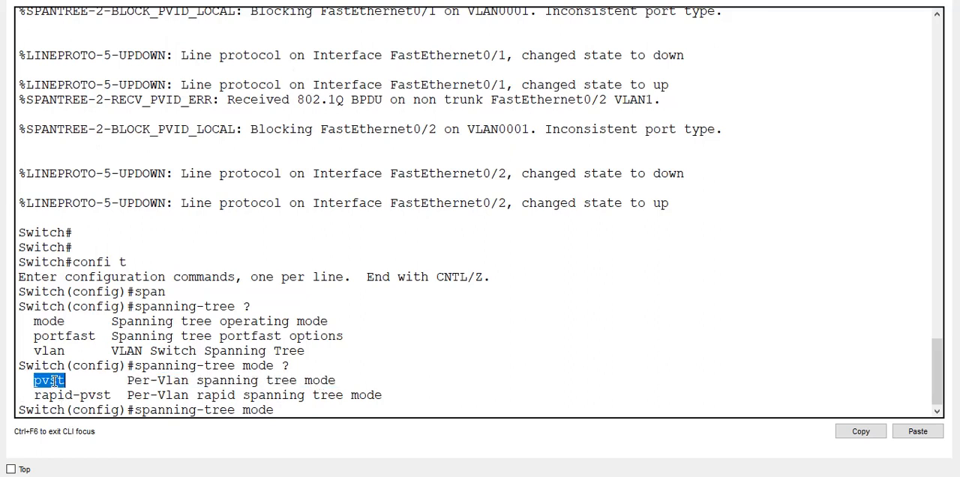
click(292, 414)
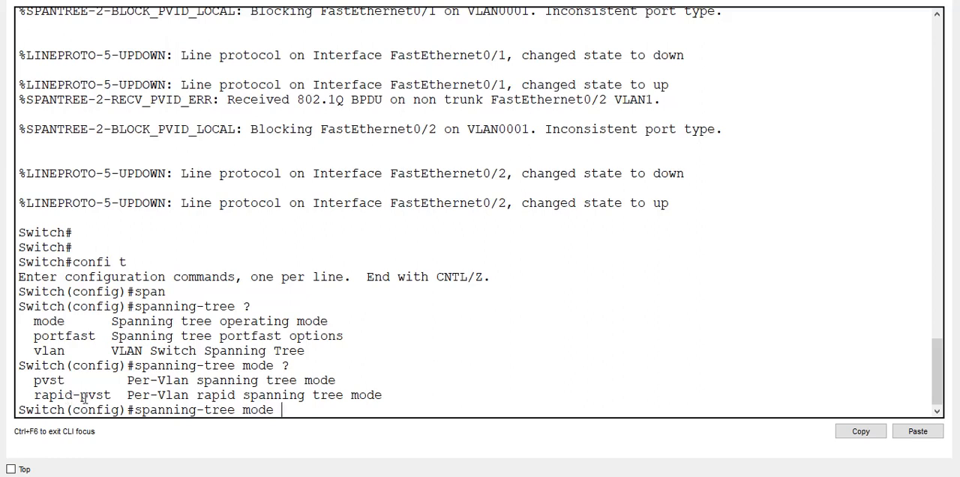
triple_click(87, 397)
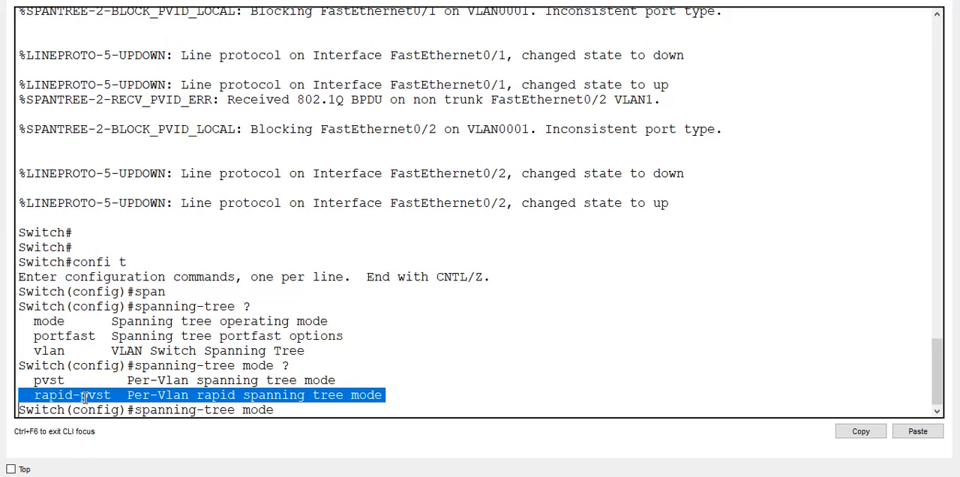
key(Return)
key(Return)
key(Return)
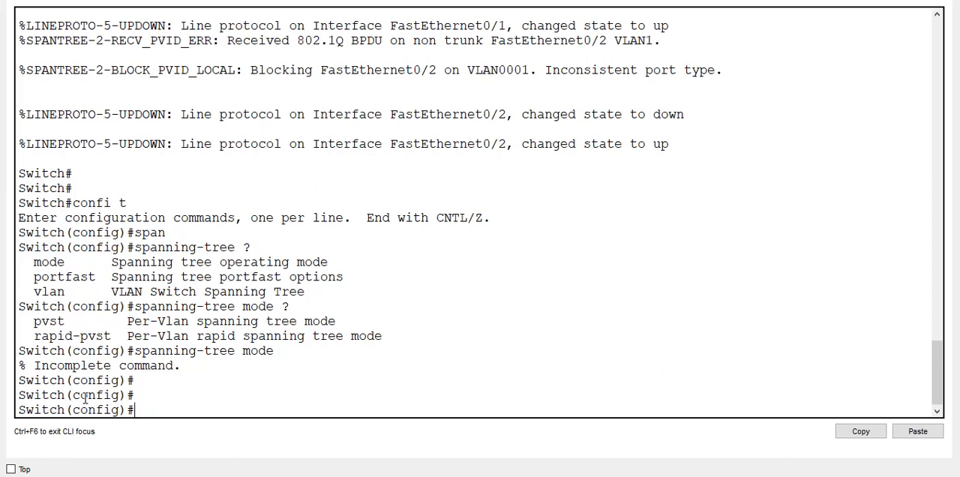
- Build the command spanning-tree vlan 10 on Switch0, listing the available options after spanning-tree, vlan and 10
key(Up)
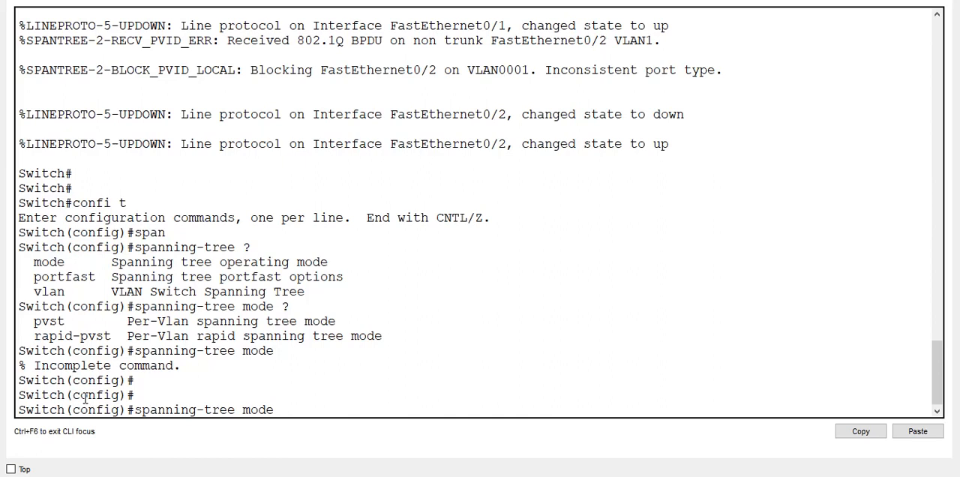
key(BackSpace)
key(BackSpace)
key(BackSpace)
key(BackSpace)
key(BackSpace)
text(?vl)
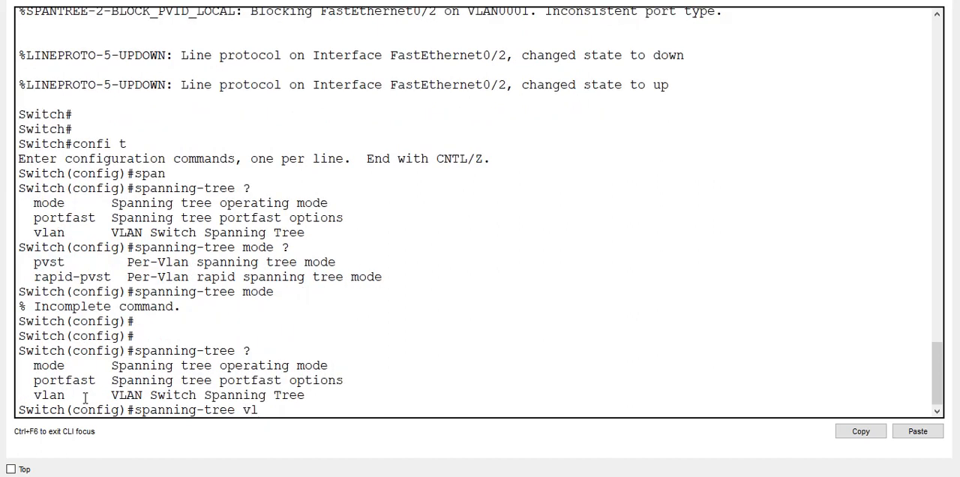
text(an)
text(?)
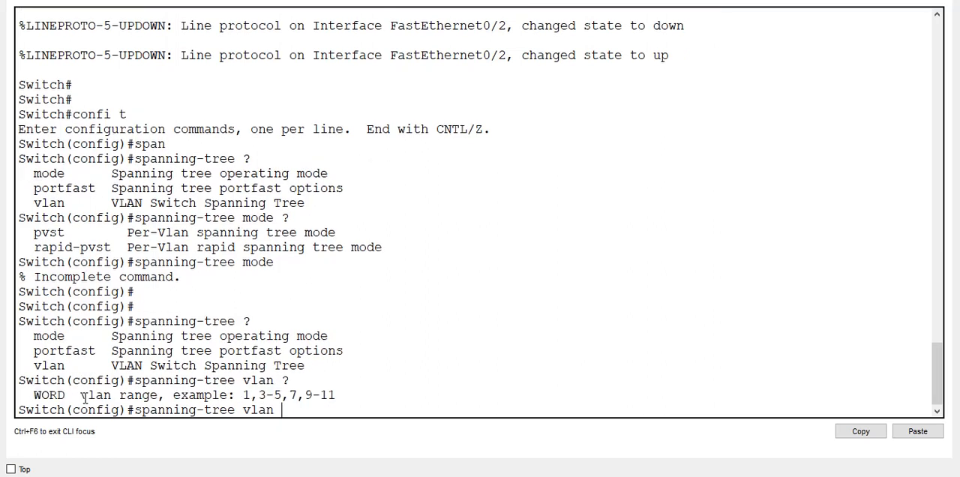
text(10)
text( ?i)
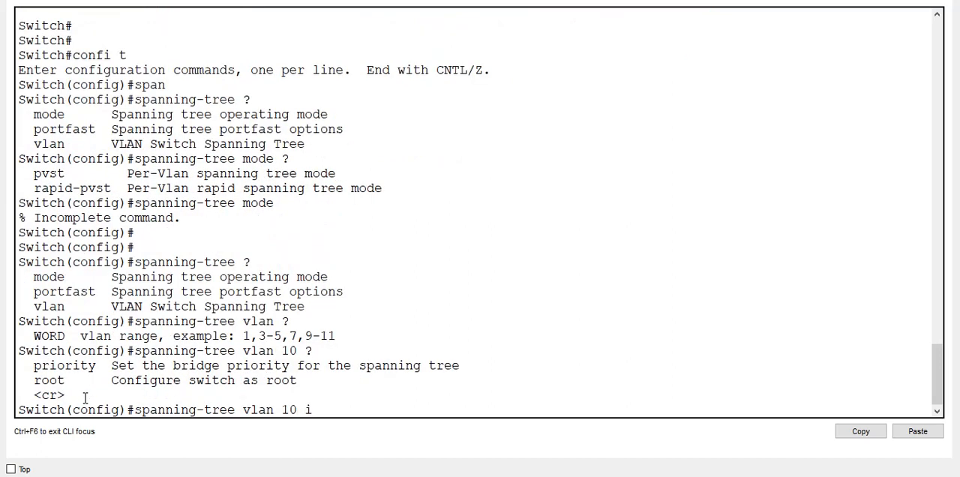
- Extend the spanning-tree vlan 10 command on Switch0 with root primary and list its further options
key(BackSpace)
text(root pri)
key(Tab)
text(?)
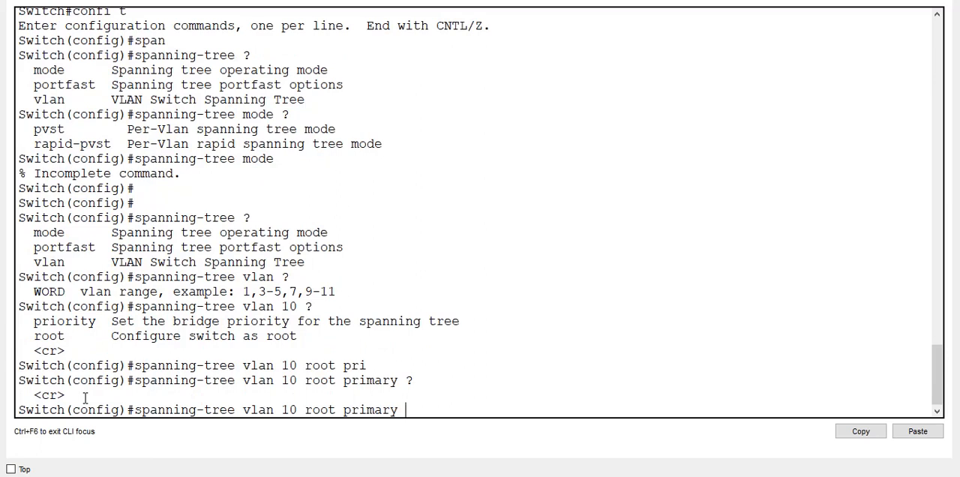
- Examine the VLAN 1 root priority in the earlier spanning-tree output, then get back to the unfinished command
scroll(125, 172, up, 10)
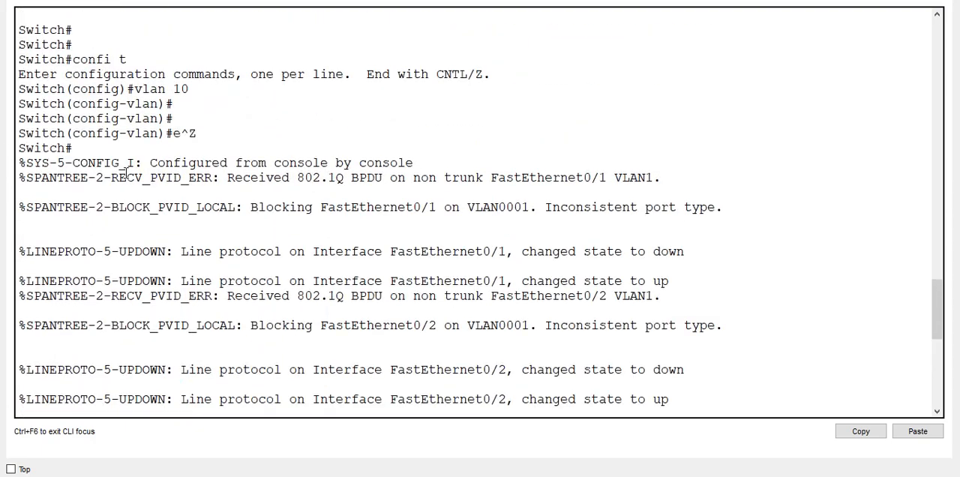
scroll(125, 173, up, 7)
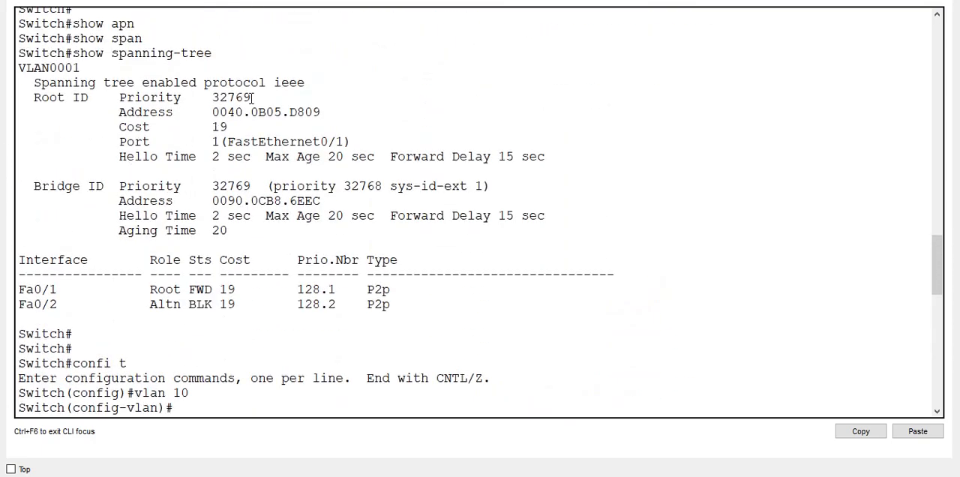
drag(252, 98, 210, 93)
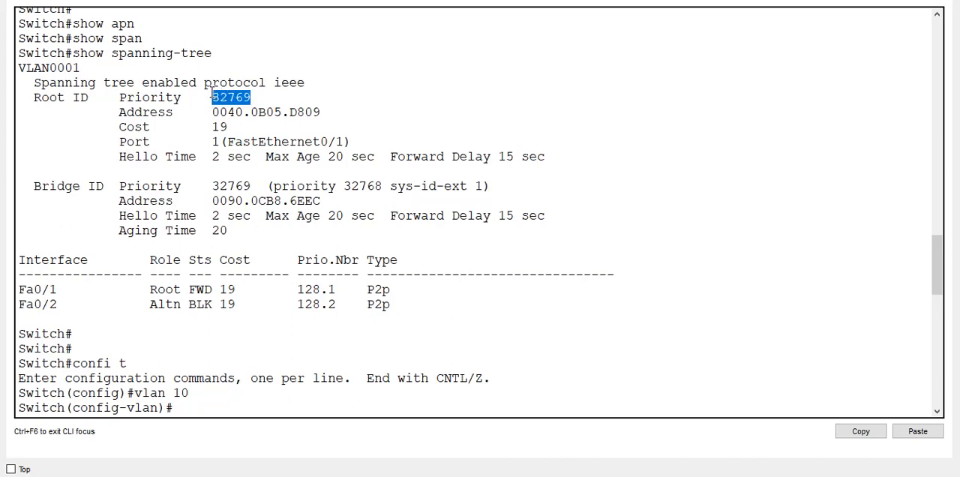
scroll(212, 95, down, 7)
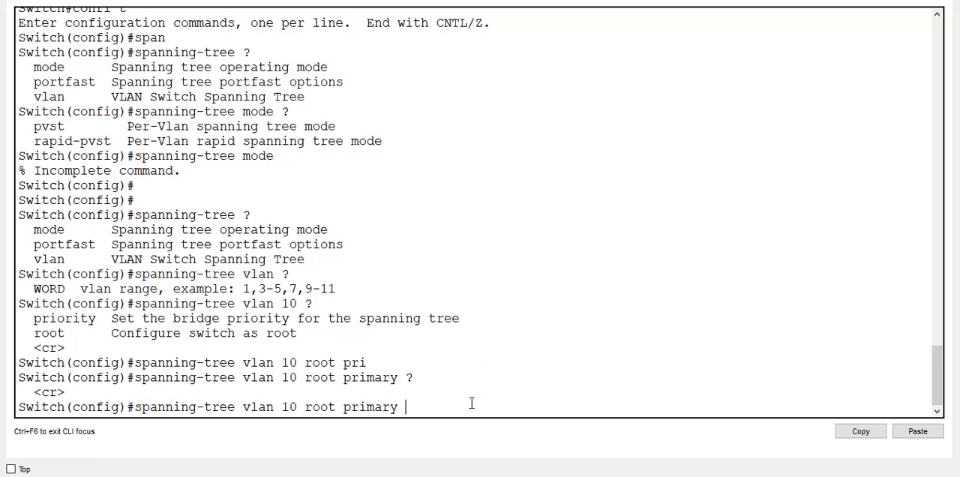
- Replace root primary with priority in the VLAN 10 command, listing the options after 10 and the allowed priority range
key(BackSpace)
key(BackSpace)
key(BackSpace)
key(BackSpace)
key(BackSpace)
key(BackSpace)
key(BackSpace)
key(BackSpace)
key(BackSpace)
key(BackSpace)
key(BackSpace)
key(BackSpace)
text(?)
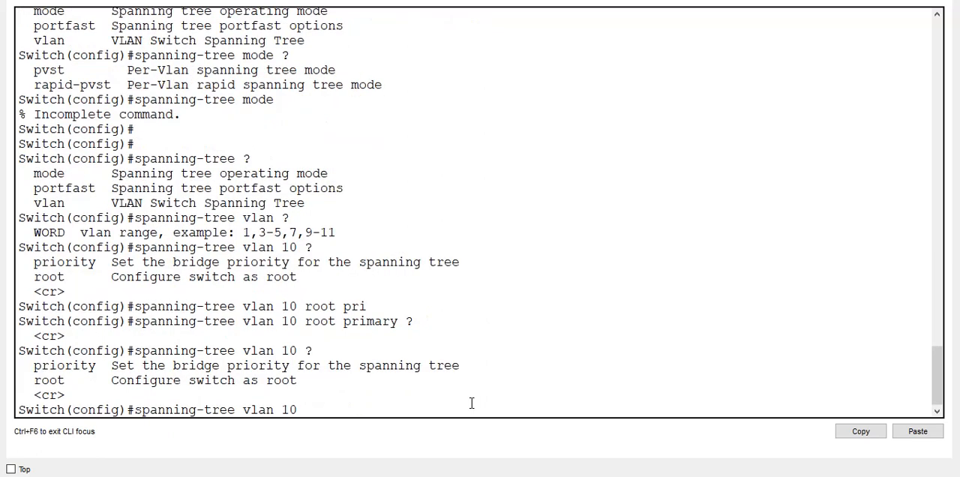
text(prio)
key(Tab)
text(?)
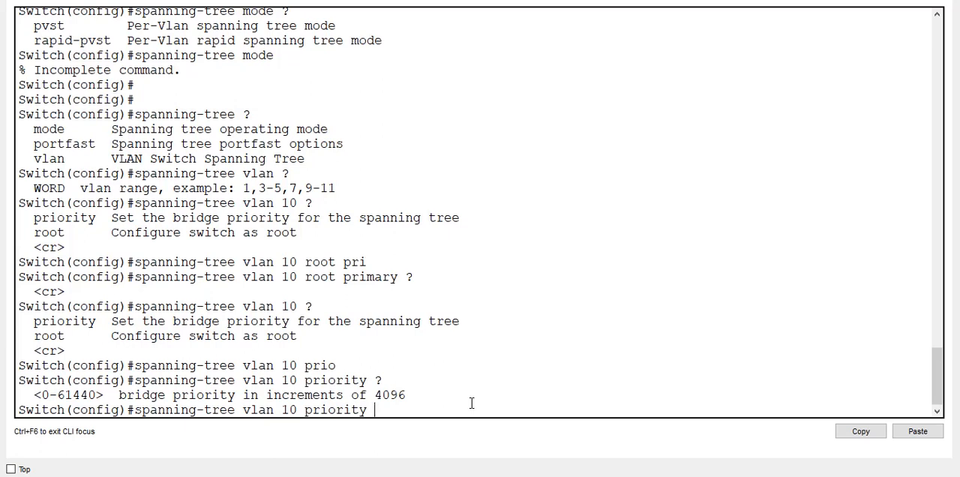
- Try to set the VLAN 10 bridge priority to 490, then recall the command without its value
text(490w)
key(BackSpace)
key(Return)
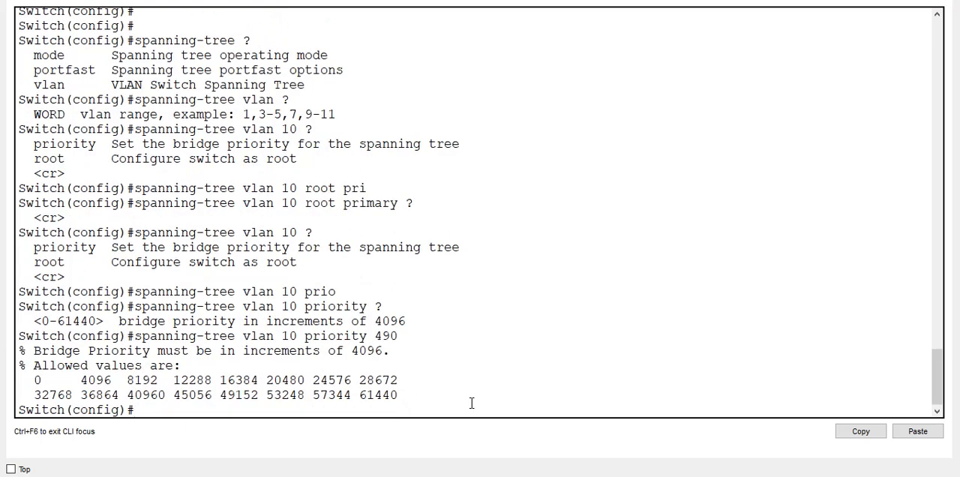
key(Up)
key(BackSpace)
key(BackSpace)
key(BackSpace)
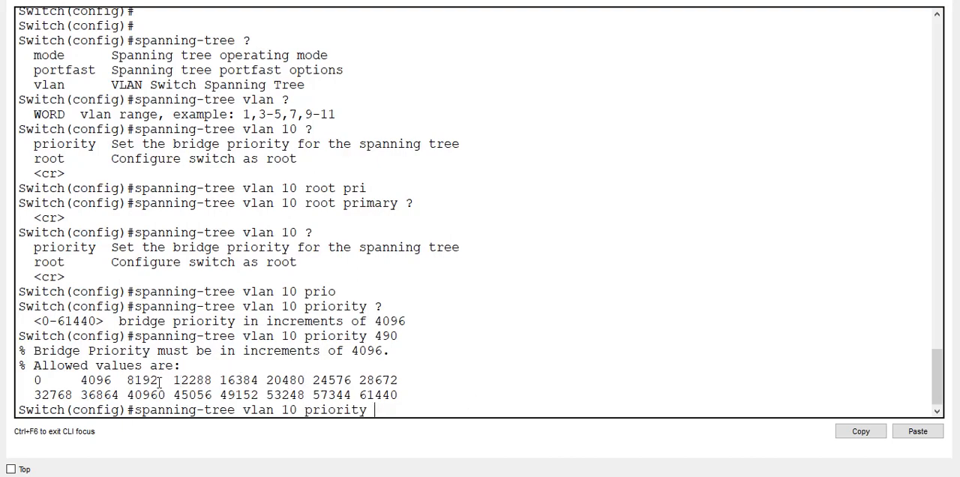
- Compare the bridge priority in the earlier spanning-tree output with the list of allowed priority values
scroll(150, 378, up, 4)
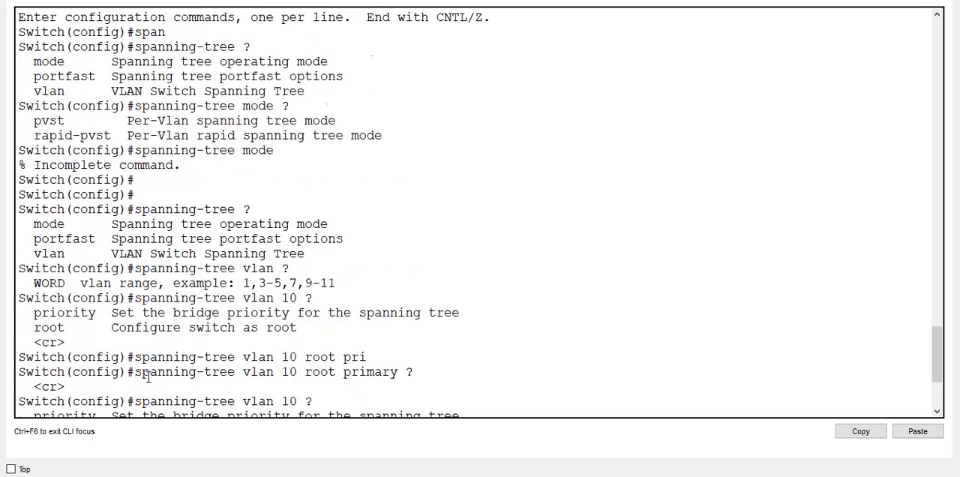
scroll(148, 377, up, 15)
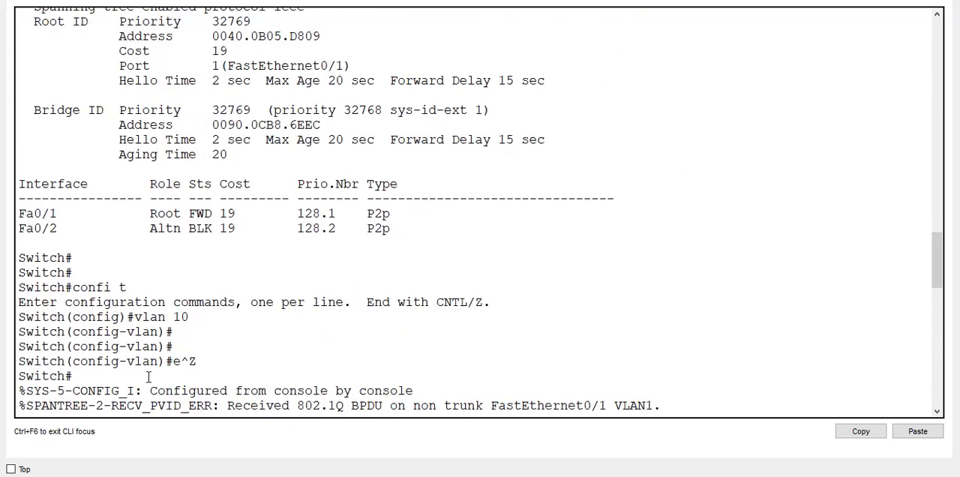
scroll(148, 377, up, 1)
scroll(149, 377, down, 20)
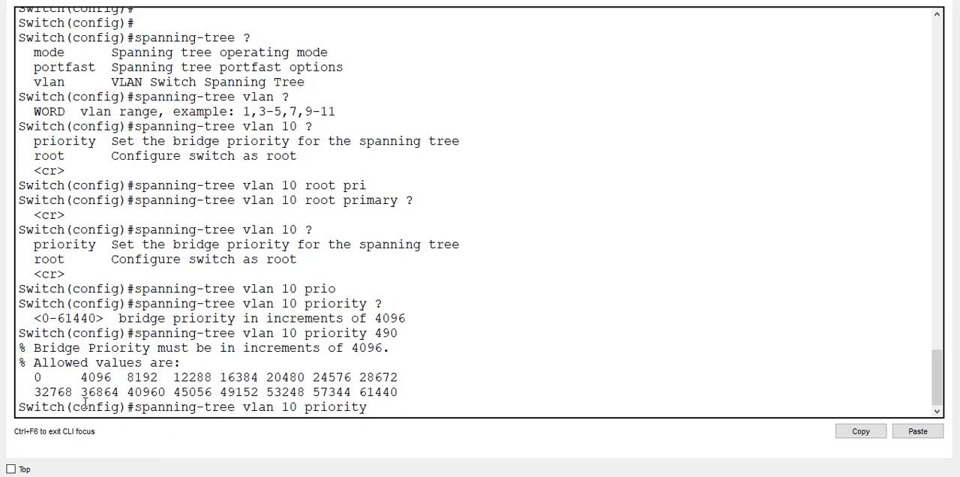
double_click(57, 391)
double_click(377, 377)
- Copy 24576 from the allowed values into the command and set it as Switch0's VLAN 10 bridge priority
double_click(344, 378)
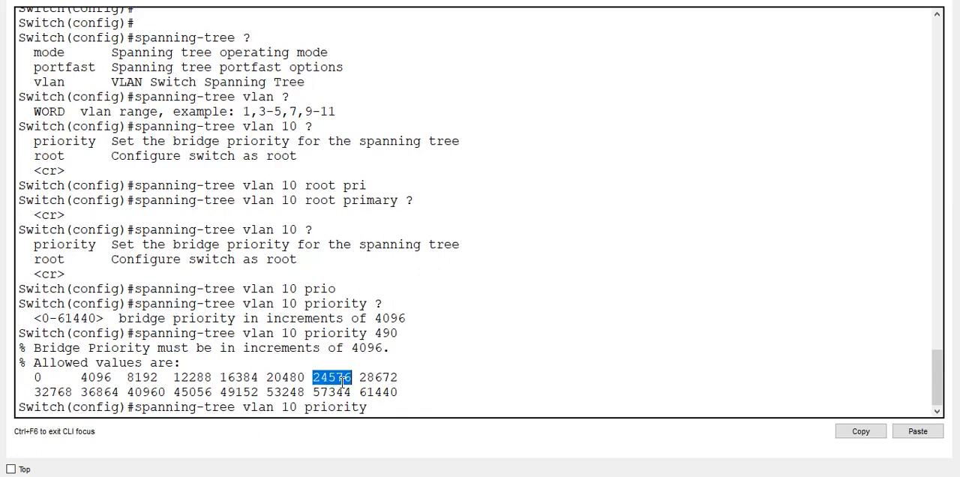
right_click(344, 382)
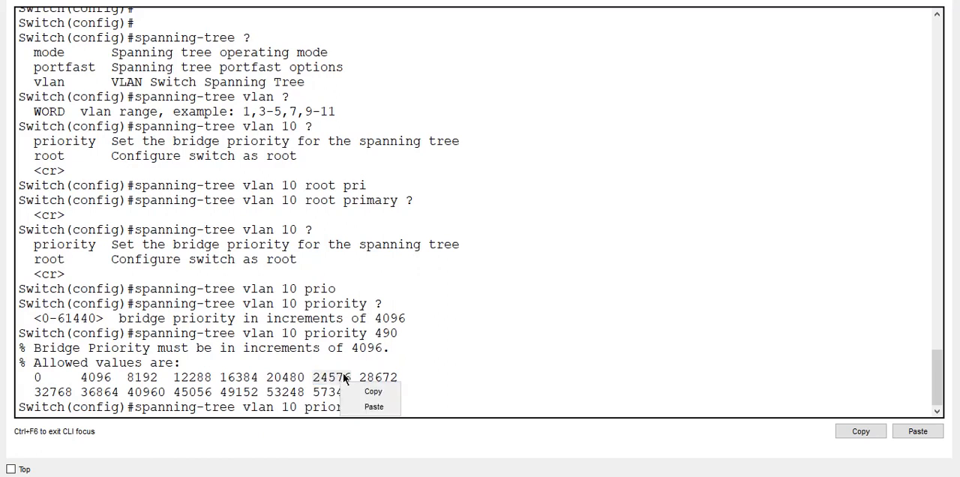
click(362, 391)
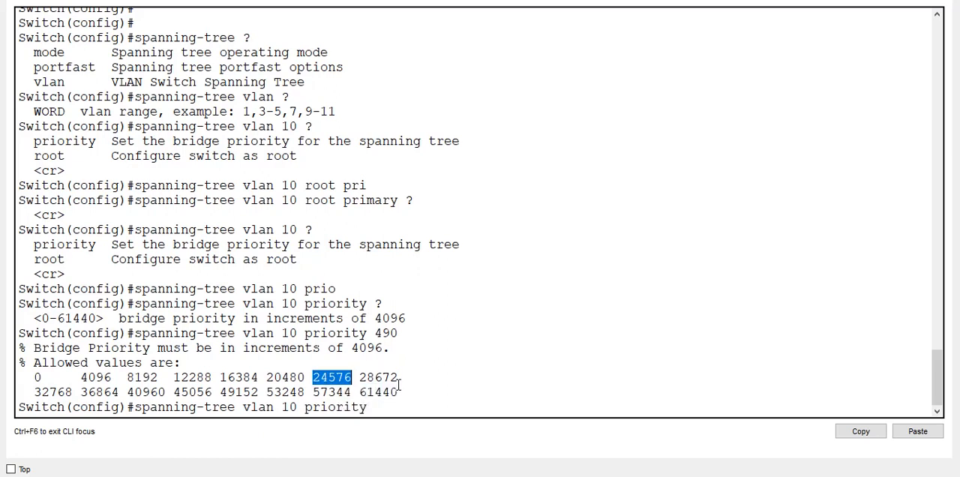
right_click(464, 374)
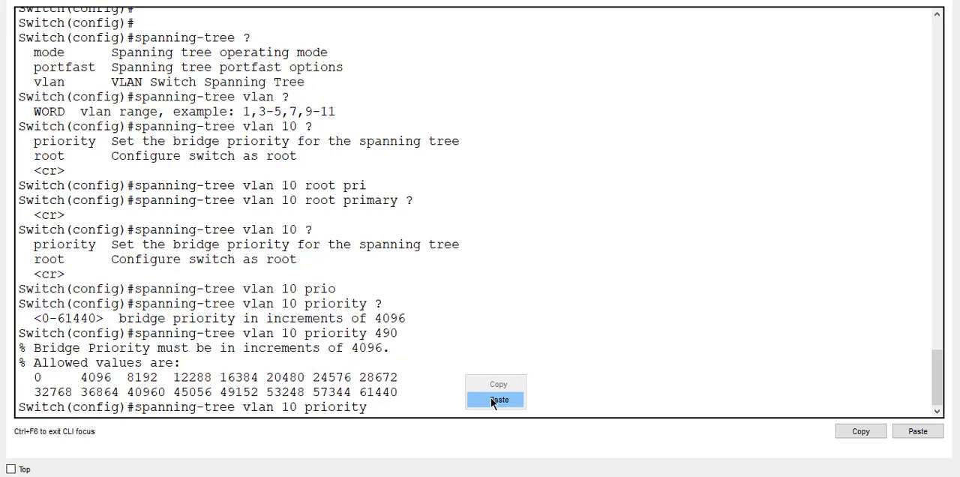
click(491, 398)
key(Return)
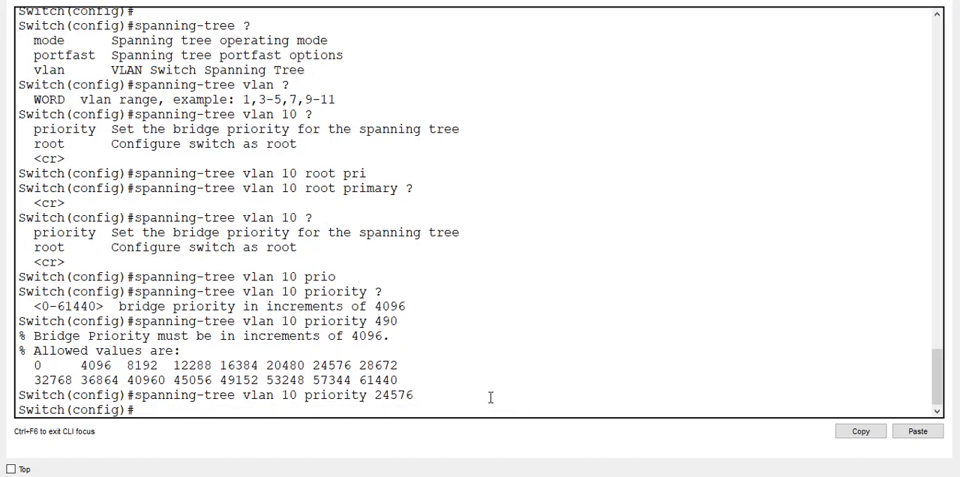
key(Return)
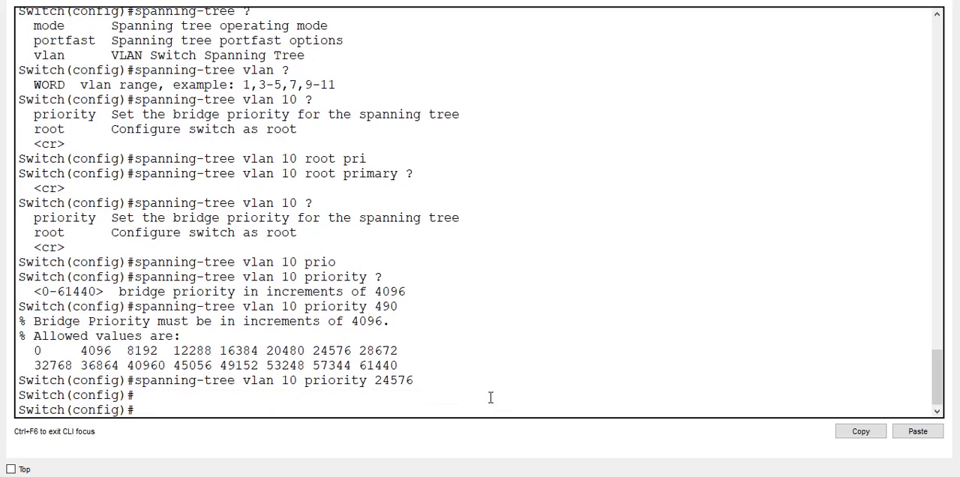
- Leave configuration mode on Switch0 and display its status with show spanning-tree
key(ctrl+z)
key(Return)
key(Return)
text(show)
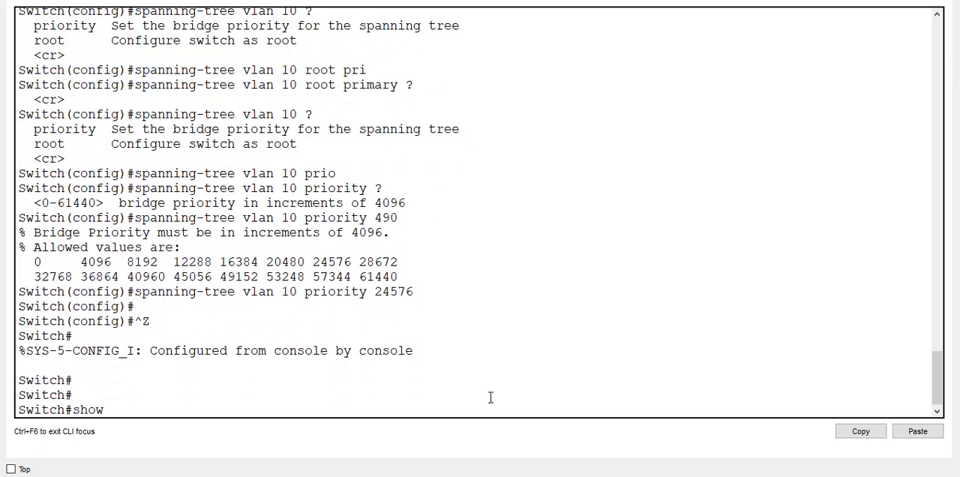
text( span)
key(Tab)
key(Return)
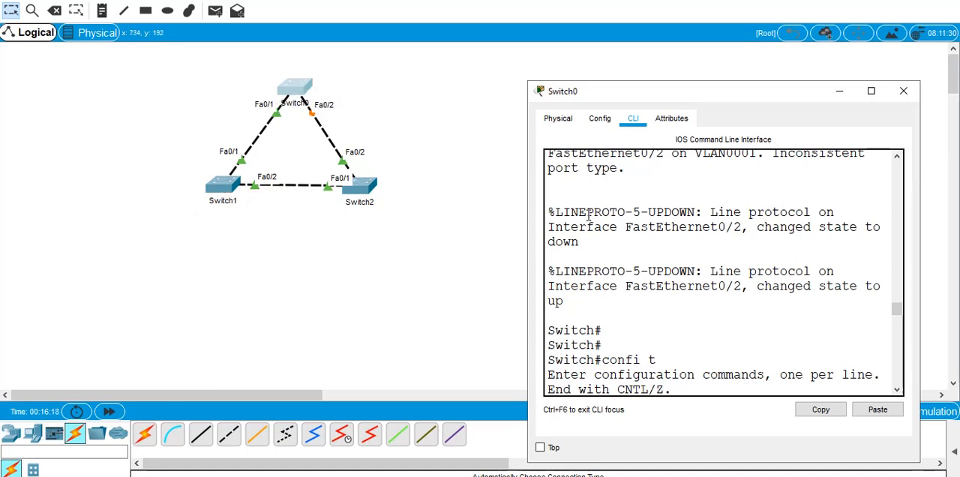
- Check the VLAN 10 output against Switch0's link states in the topology, then reopen its enlarged command line
click(871, 94)
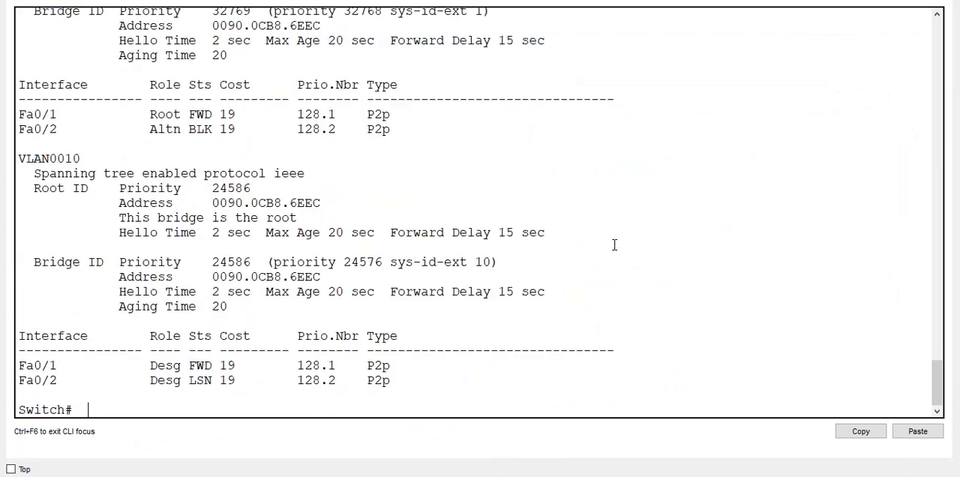
scroll(349, 196, up, 3)
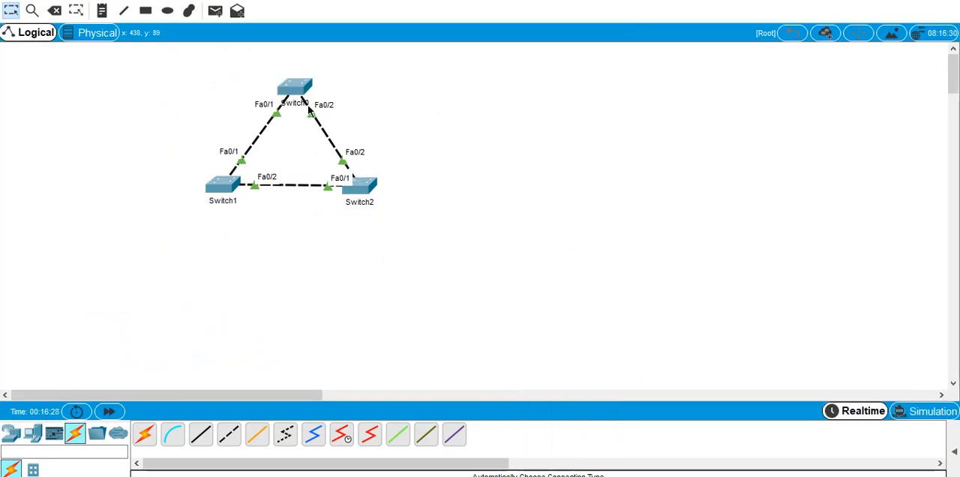
mouse_move(308, 110)
click(294, 88)
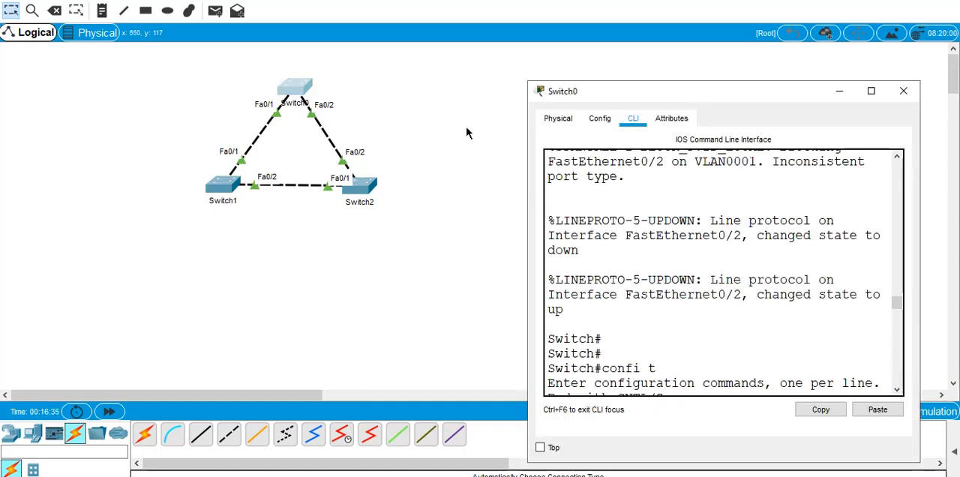
click(871, 90)
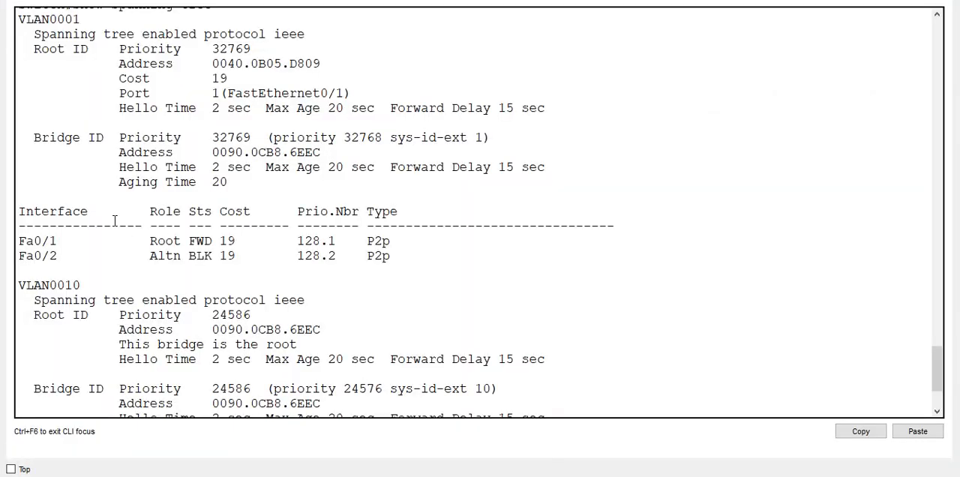
- Compare the Fa0/2 role and status in the VLAN 1 and VLAN 10 port tables of Switch0
scroll(116, 224, up, 1)
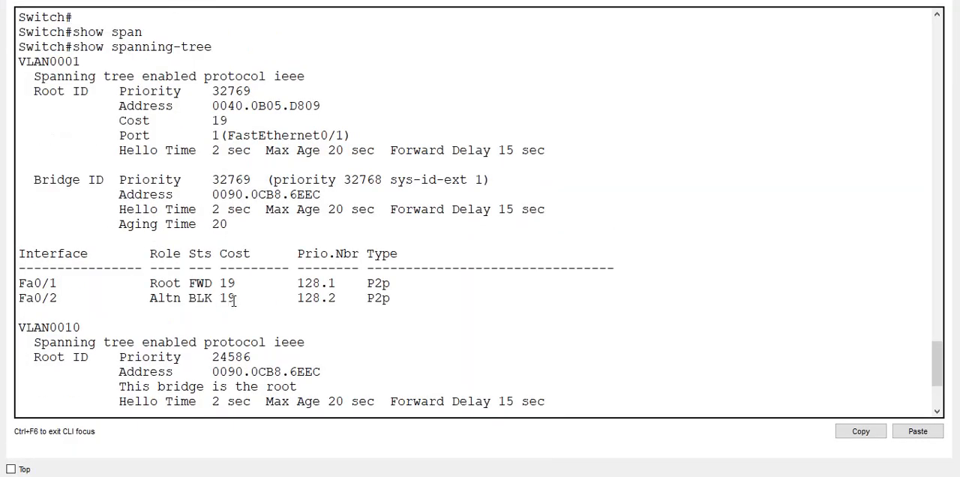
drag(232, 299, 139, 301)
scroll(138, 301, down, 4)
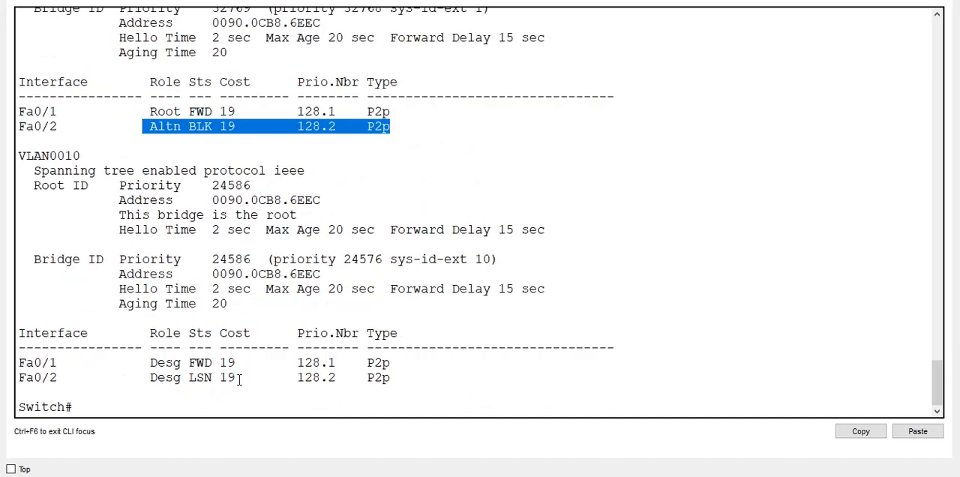
drag(242, 378, 190, 362)
- Run show spanning-tree again on Switch0 and examine the Fa0/1 and Fa0/2 rows for VLAN 10
key(Return)
key(Return)
key(Up)
key(Return)
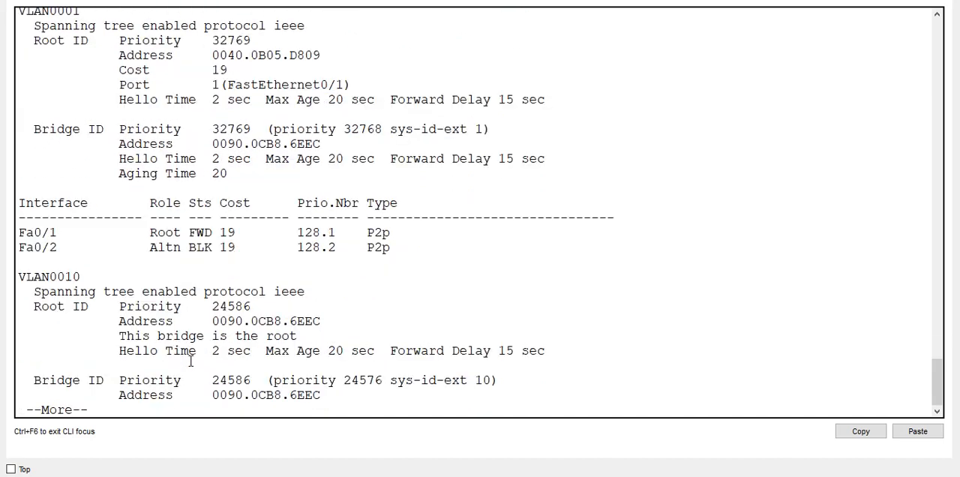
key(space)
drag(243, 381, 119, 350)
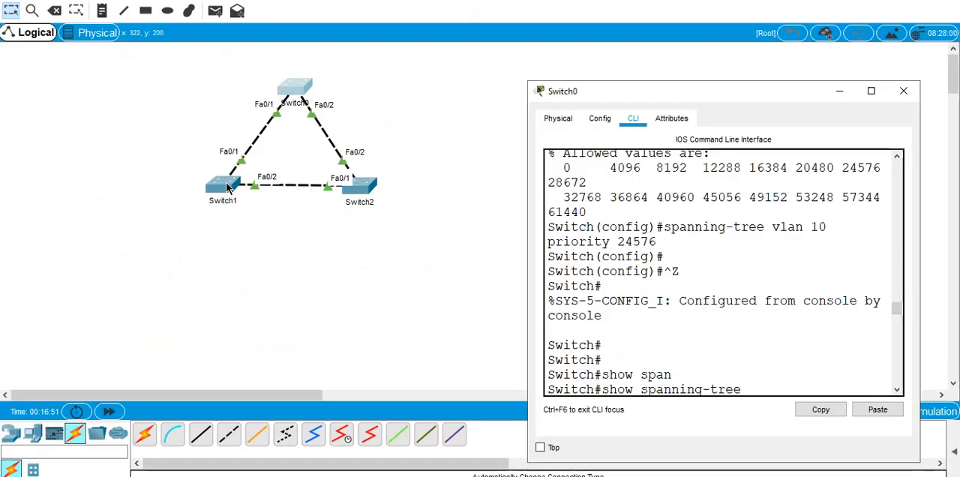
- Open the enlarged command line of Switch1, run sho spanning-tree and examine its VLAN 1 and VLAN 10 sections
click(223, 185)
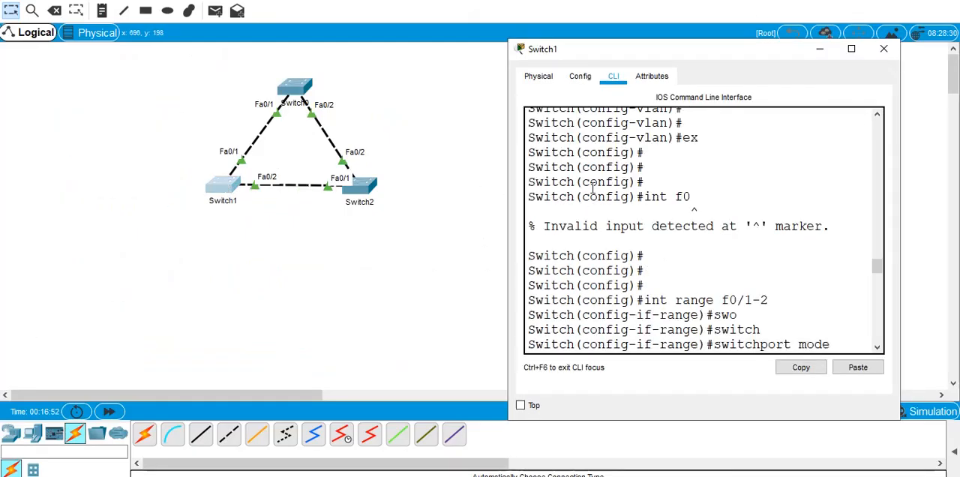
click(219, 184)
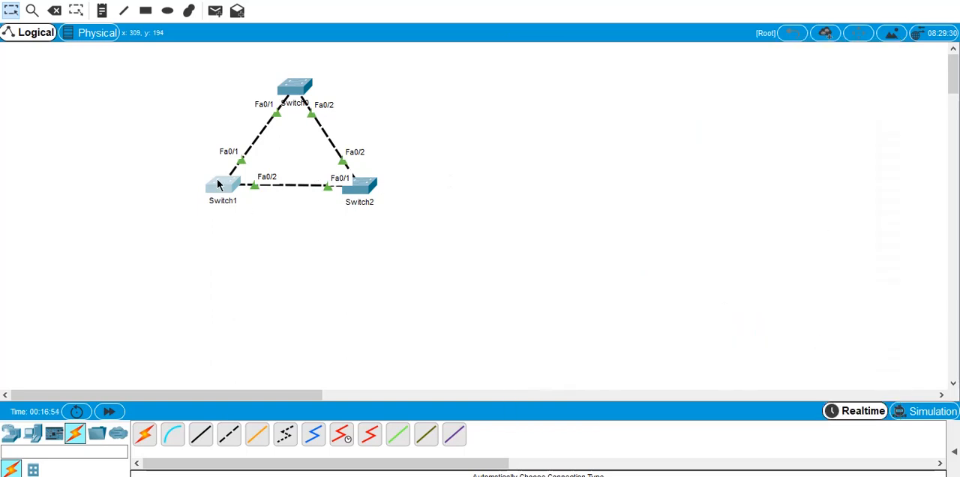
click(218, 184)
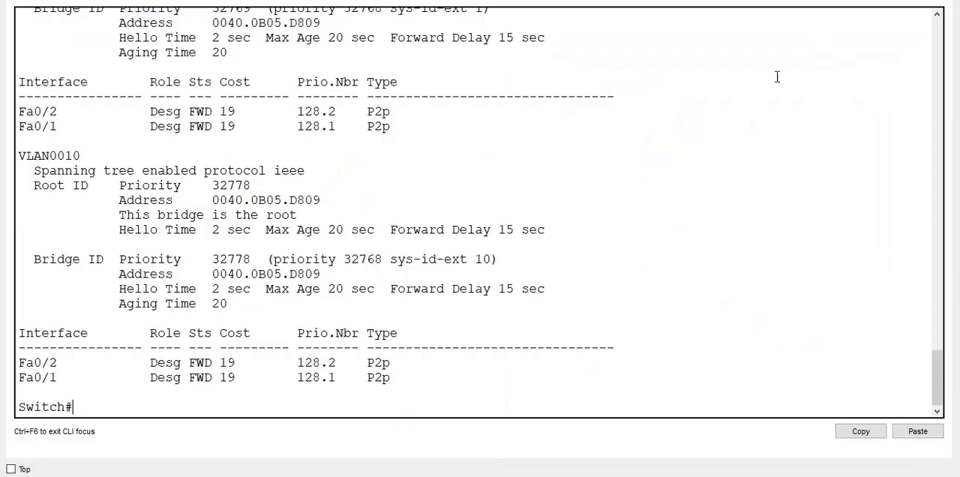
key(Return)
key(Return)
key(Return)
key(Return)
key(Return)
key(Return)
key(Return)
key(Return)
key(Return)
key(Return)
key(Return)
key(Up)
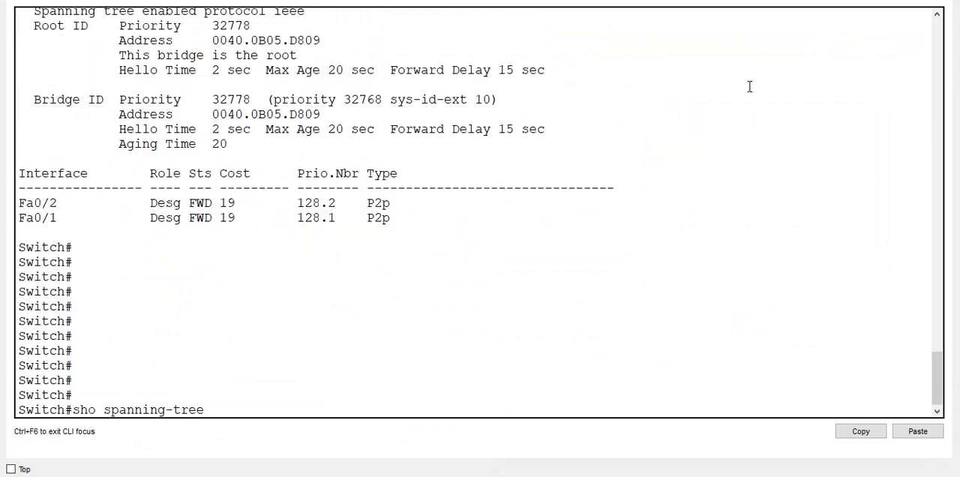
key(Return)
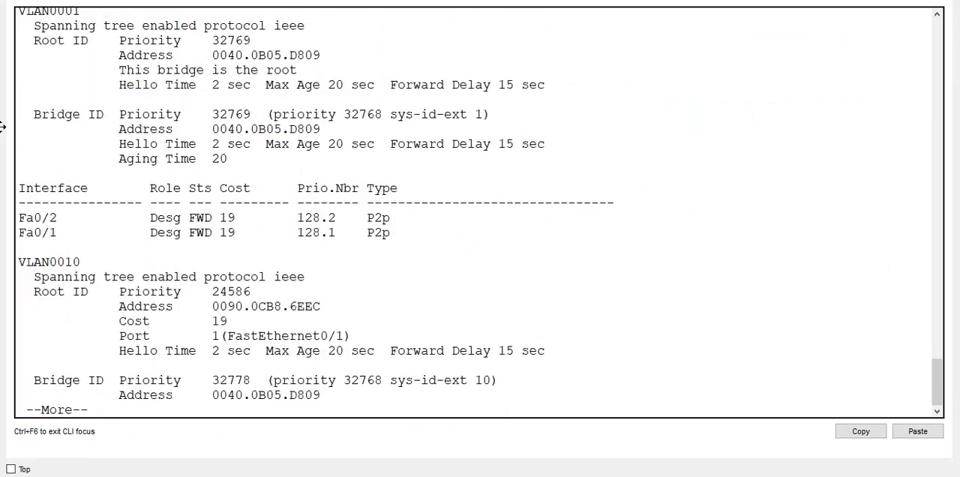
drag(76, 40, 335, 114)
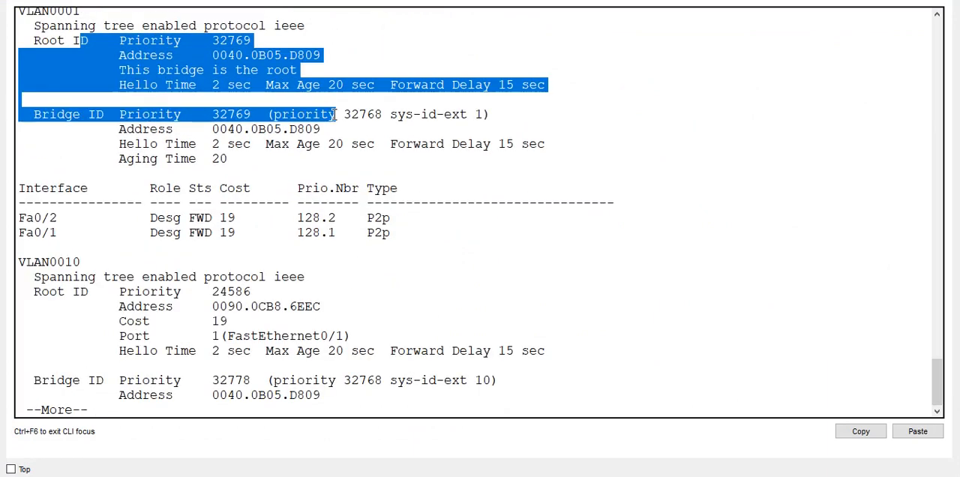
key(space)
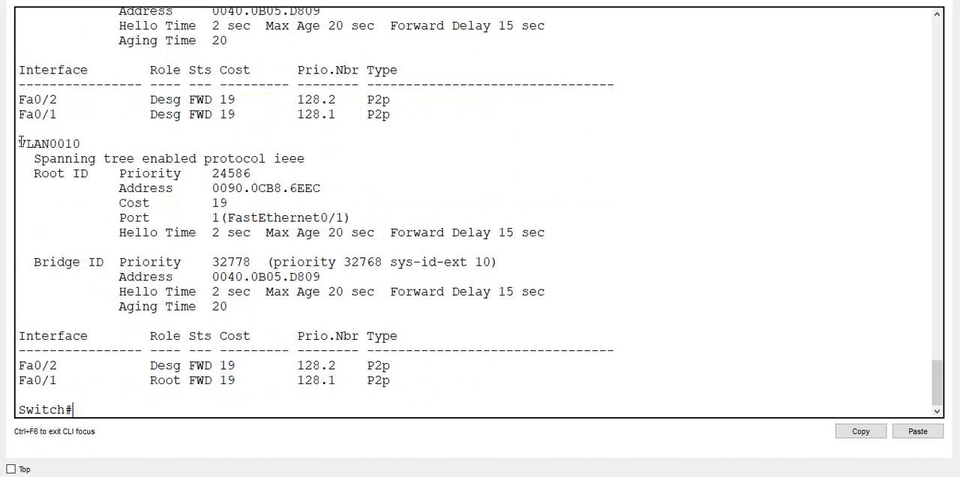
- Examine the VLAN 10 port roles and root path values in Switch1's output, then put its window away
drag(18, 143, 172, 403)
double_click(171, 379)
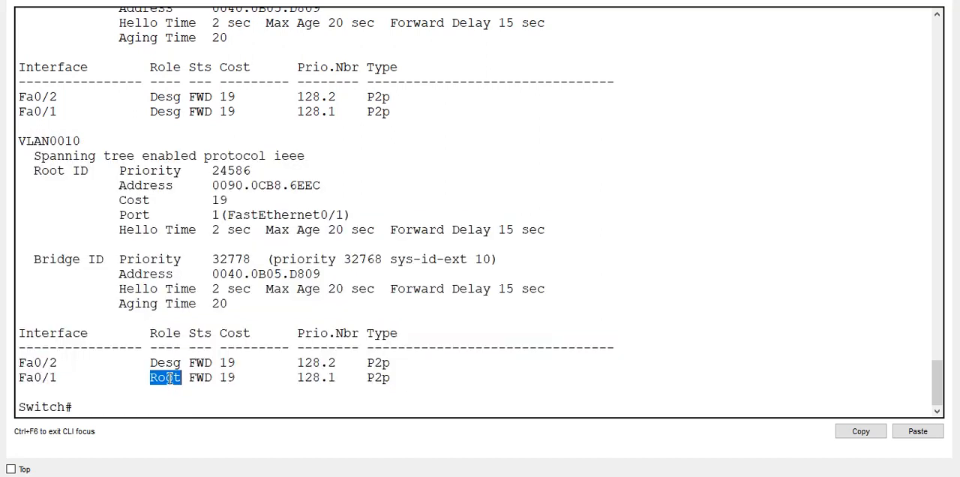
drag(204, 290, 133, 216)
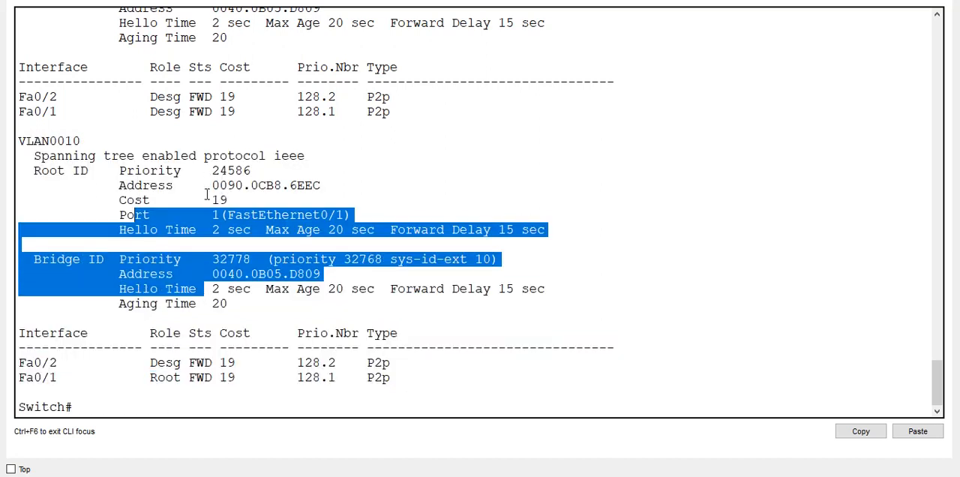
drag(227, 201, 203, 194)
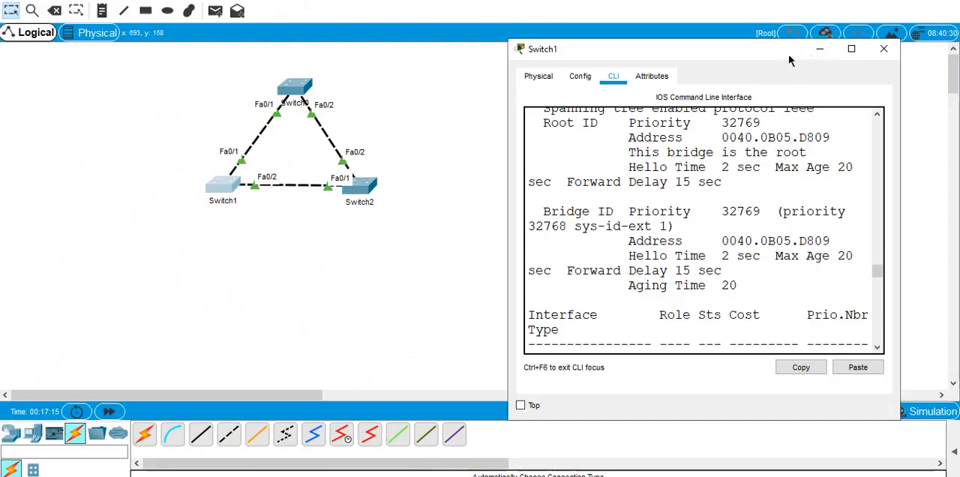
click(830, 50)
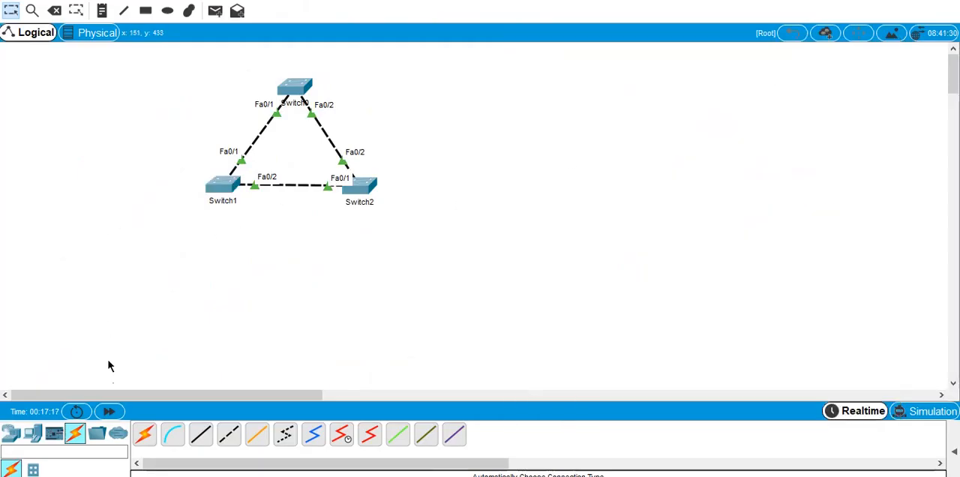
- Add a laptop end device to the workspace below Switch1
click(33, 436)
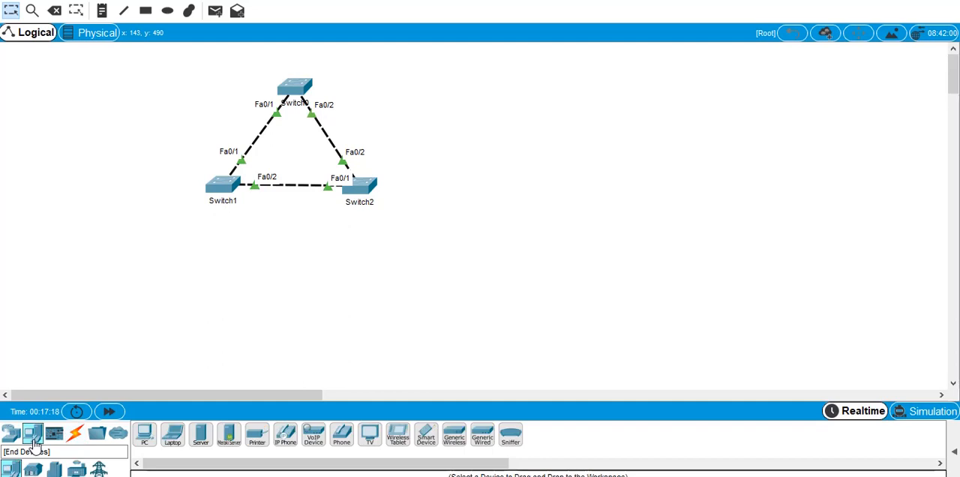
click(168, 438)
click(183, 273)
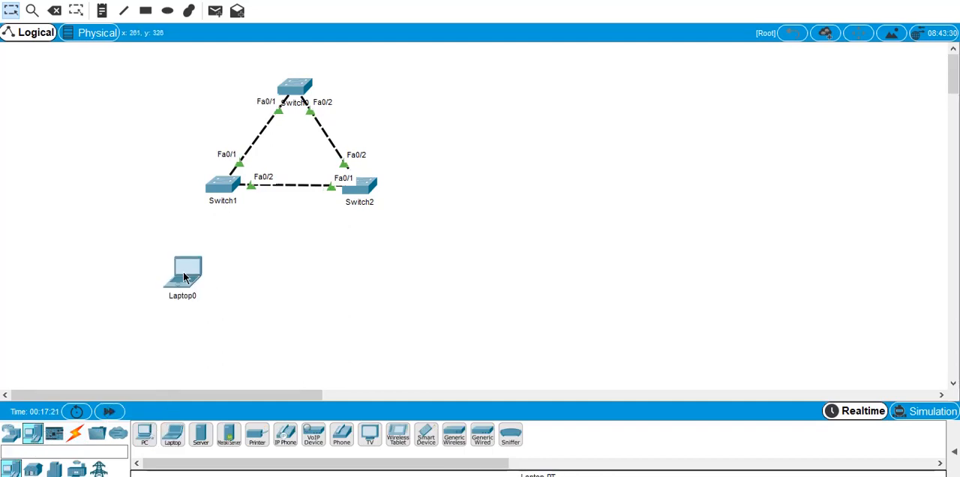
- Connect Laptop0 to Switch1 using the automatic connection type
click(75, 433)
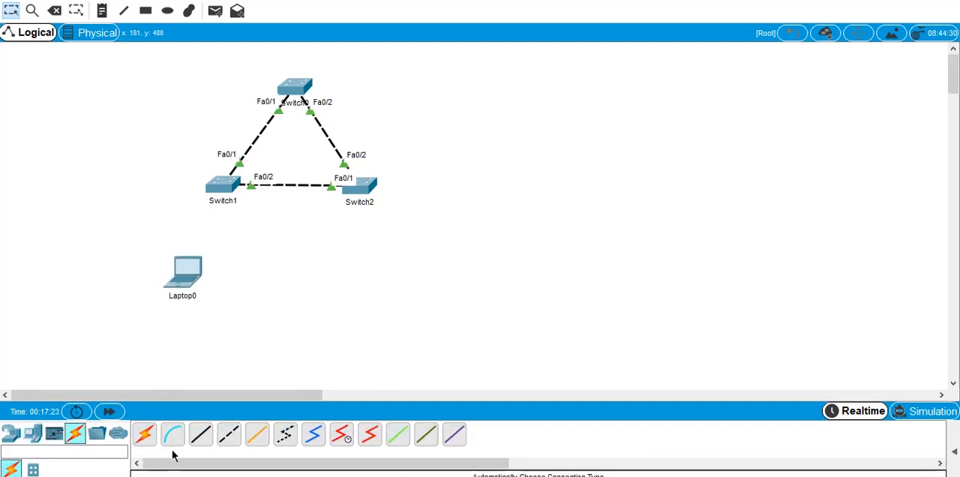
click(144, 437)
click(184, 271)
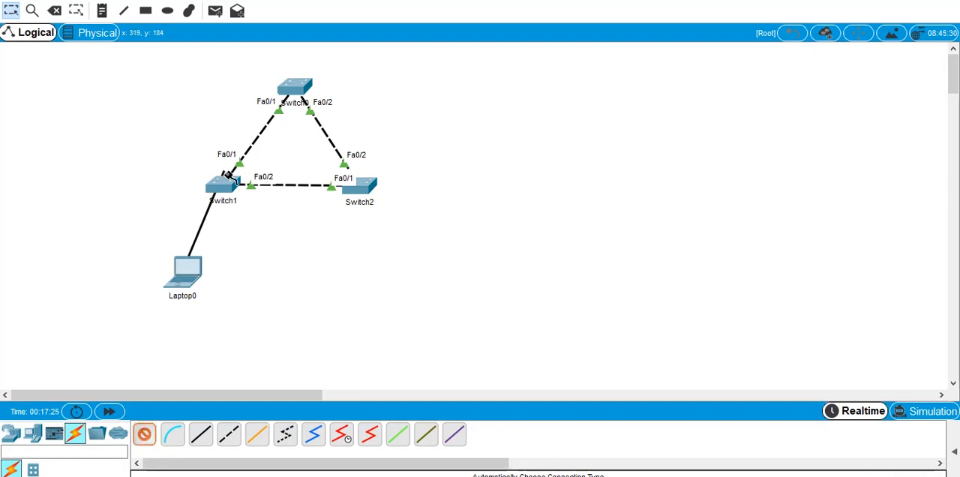
click(232, 184)
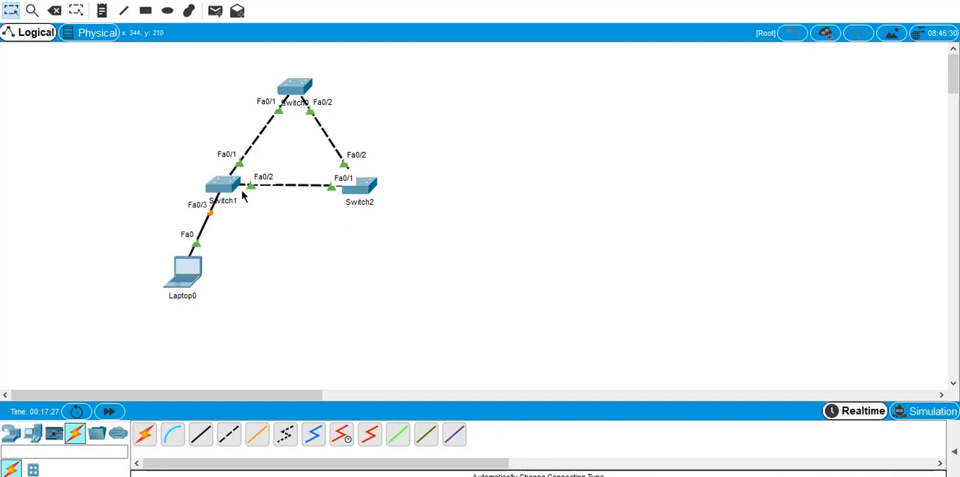
- Open the enlarged command line of Switch1 and enter global configuration mode with confi t
mouse_move(243, 197)
click(222, 184)
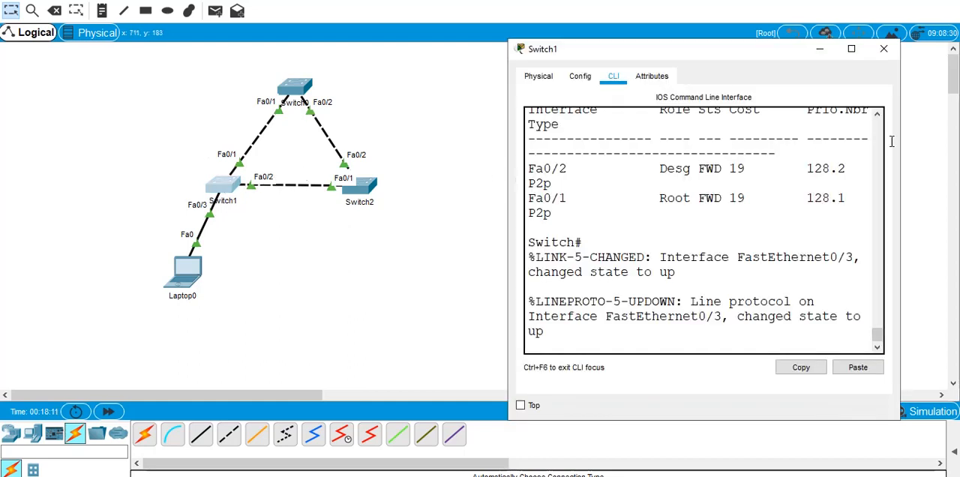
click(851, 48)
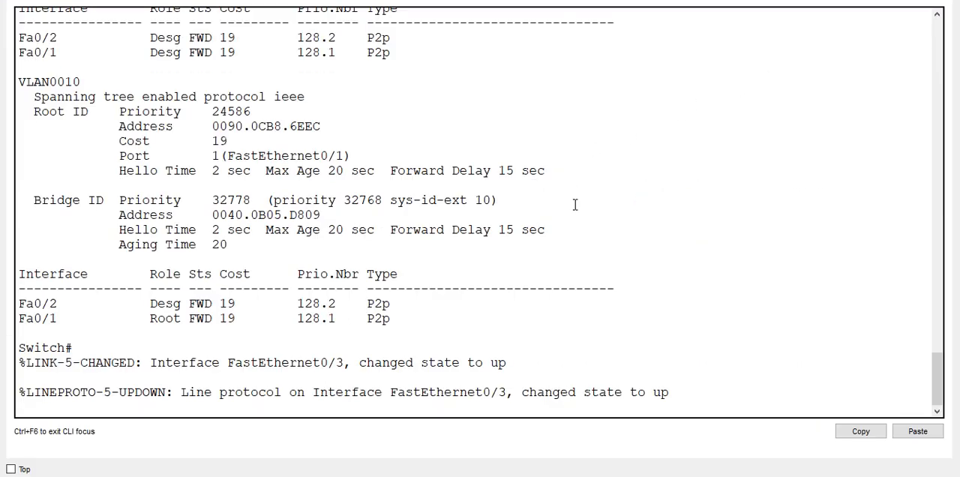
key(Return)
key(Return)
key(Return)
key(Return)
key(Return)
key(Return)
key(Return)
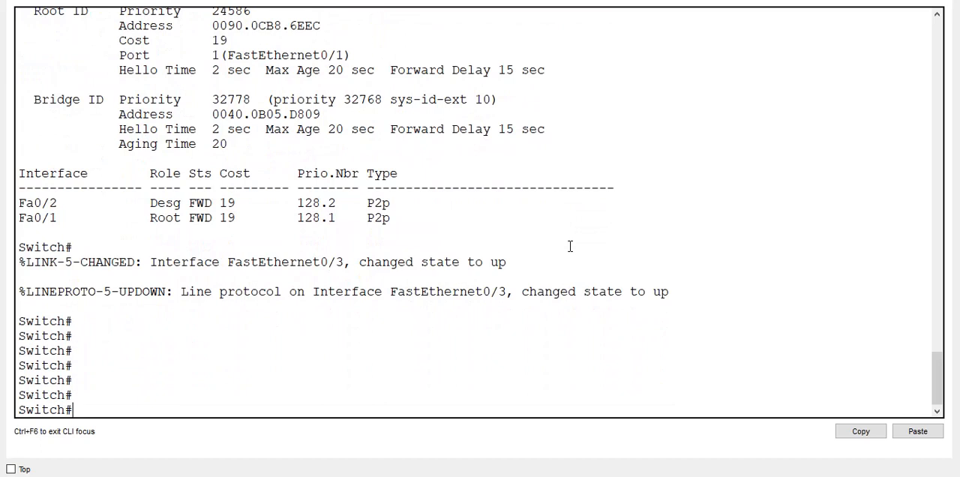
key(Return)
key(Return)
key(Return)
key(Return)
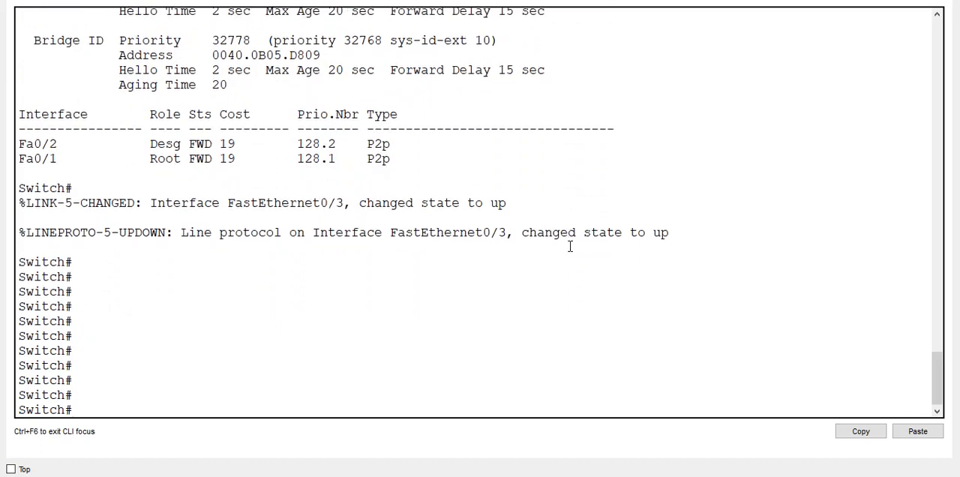
text(confi t)
key(Return)
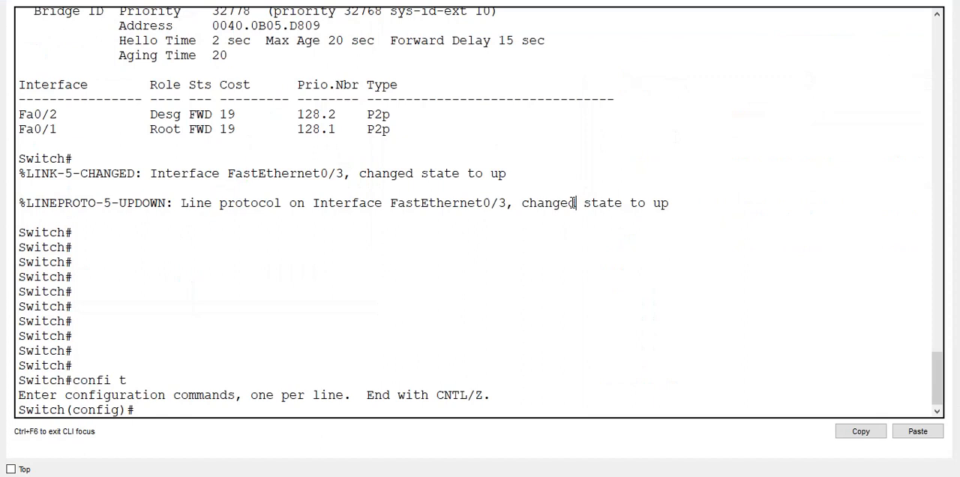
key(Return)
key(Return)
key(Return)
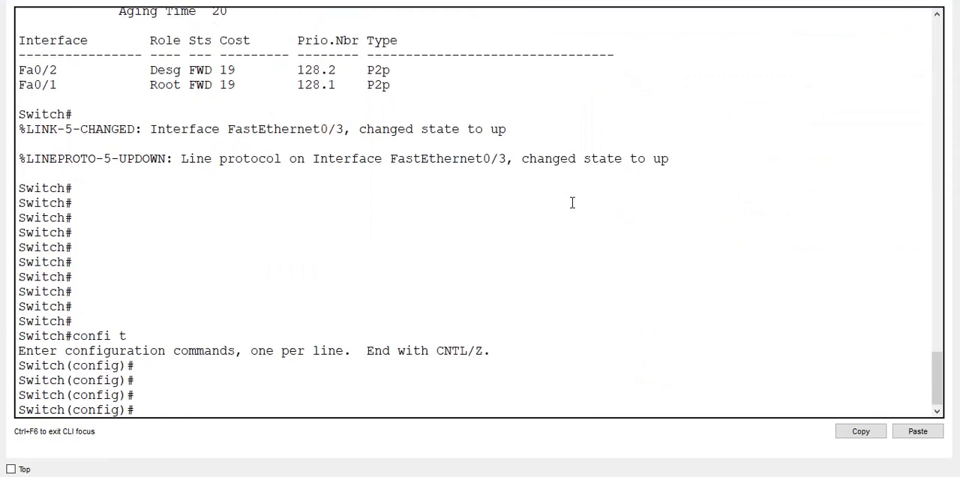
- Enter configuration of interface f0/3 on Switch1 and list the available spanning-tree options
text(int f0/3)
key(Return)
text(siwi)
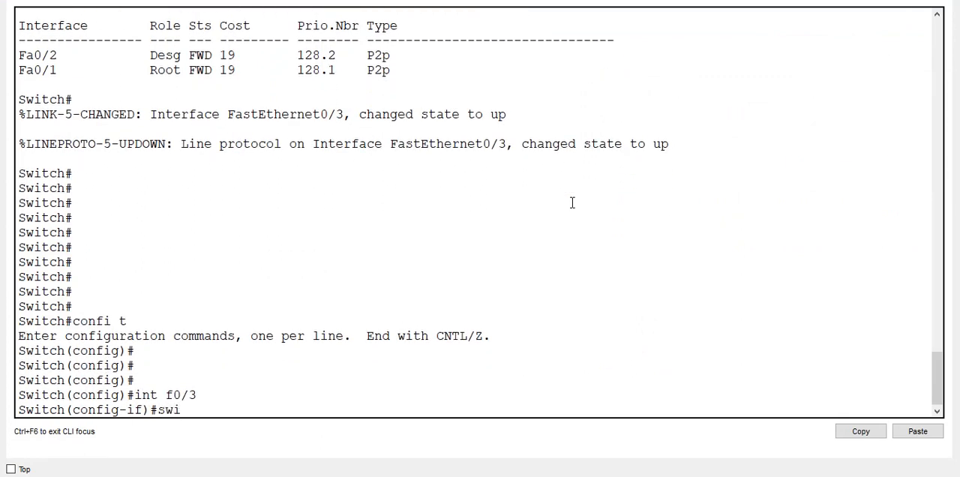
text(an)
key(Tab)
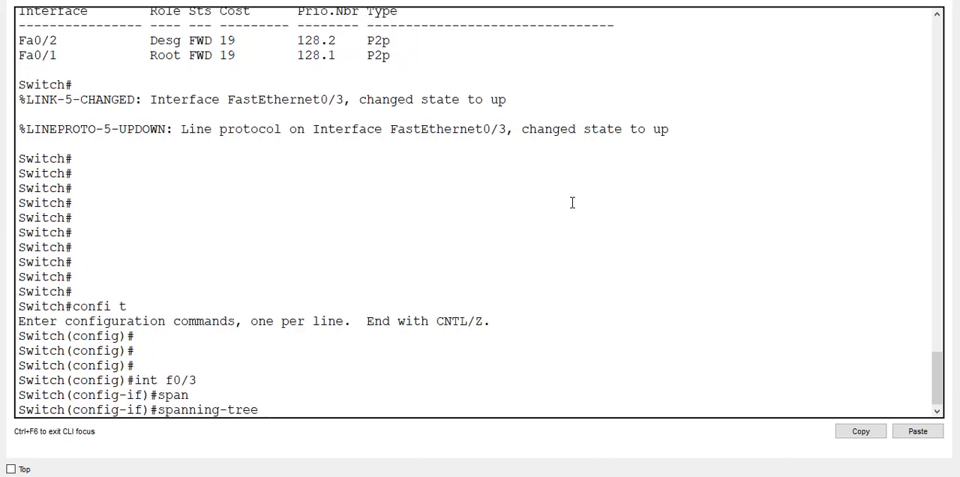
text(?)
text(po)
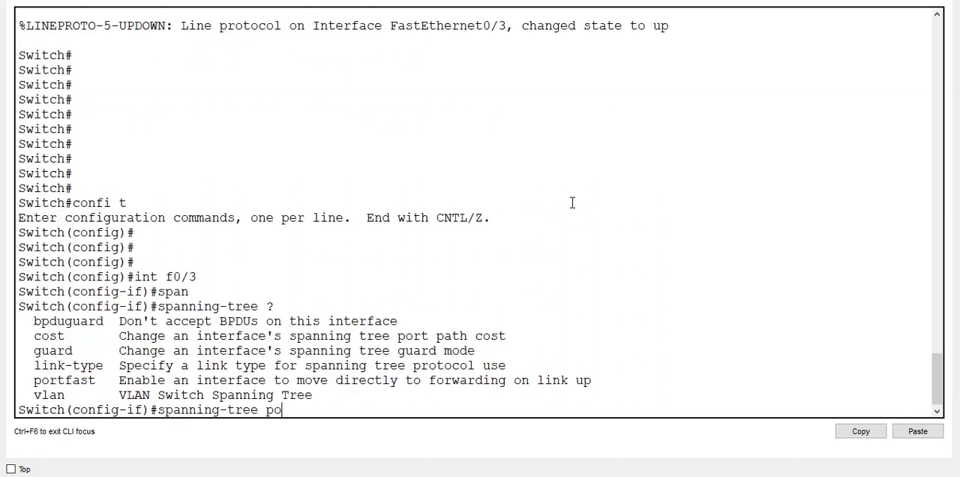
text(er)
- Check the options of spanning-tree portfast and enable PortFast on interface f0/3
key(BackSpace)
key(BackSpace)
text(rt)
key(Tab)
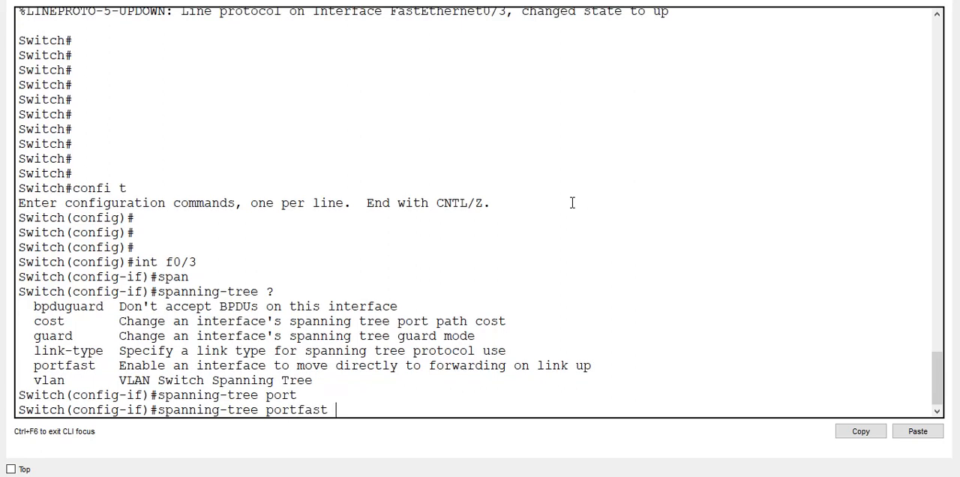
text(?)
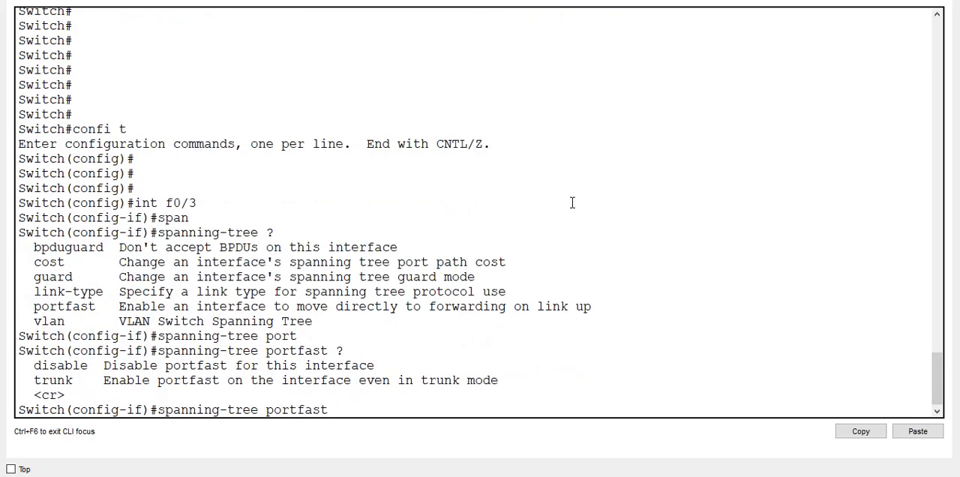
key(Return)
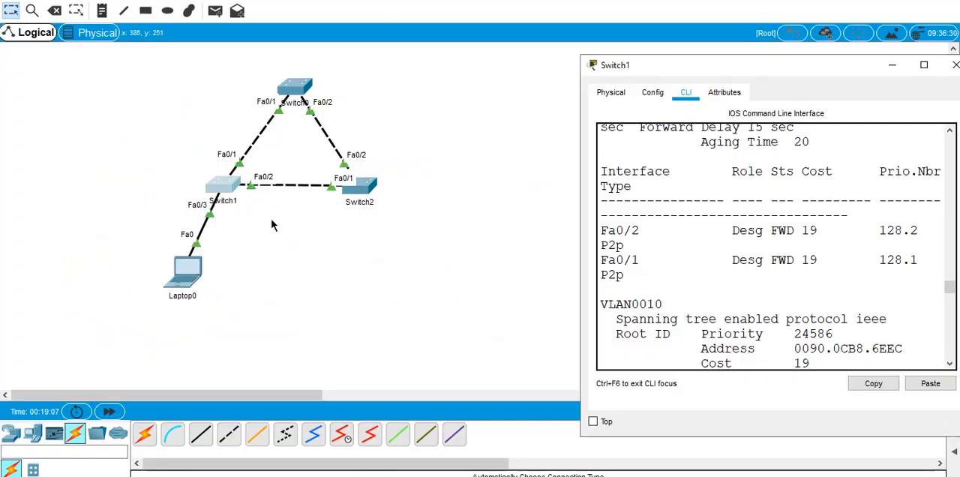
- Remove the cable between Laptop0 and Switch1 and reconnect the laptop to Switch1's FastEthernet0/3
click(440, 208)
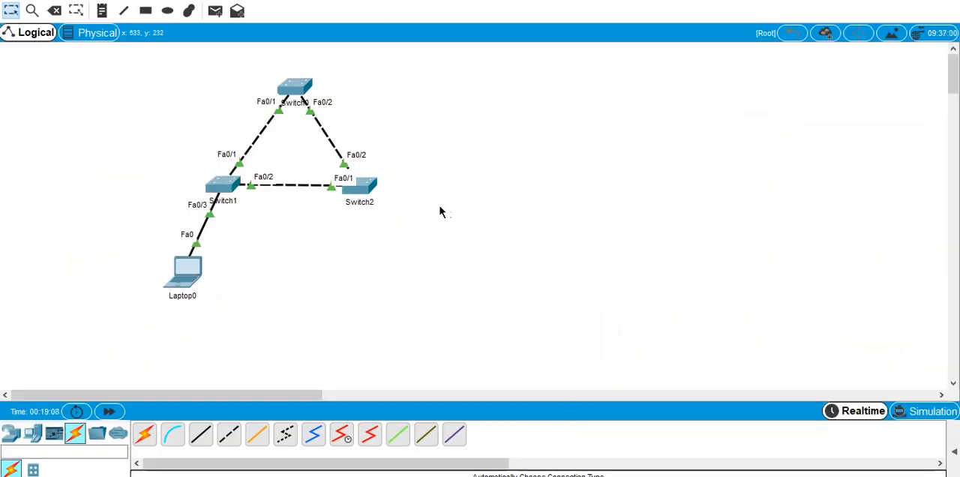
click(210, 215)
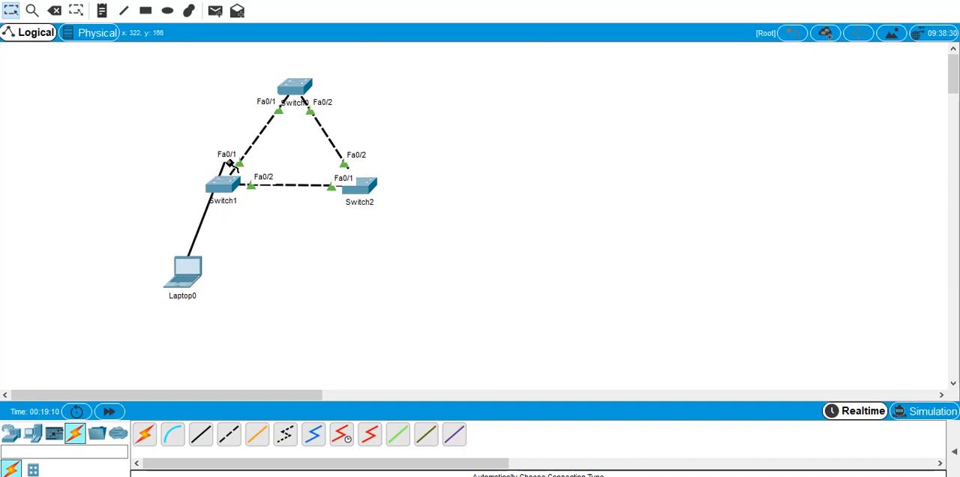
click(221, 186)
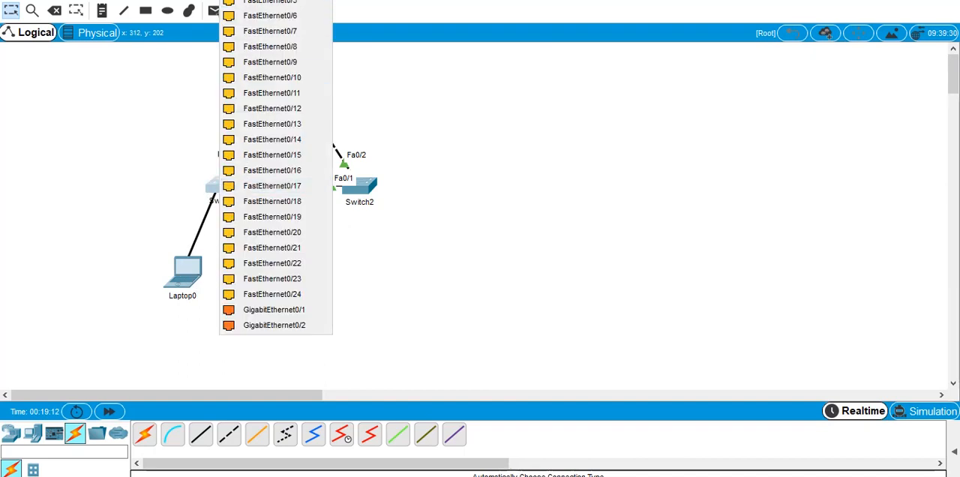
click(264, 63)
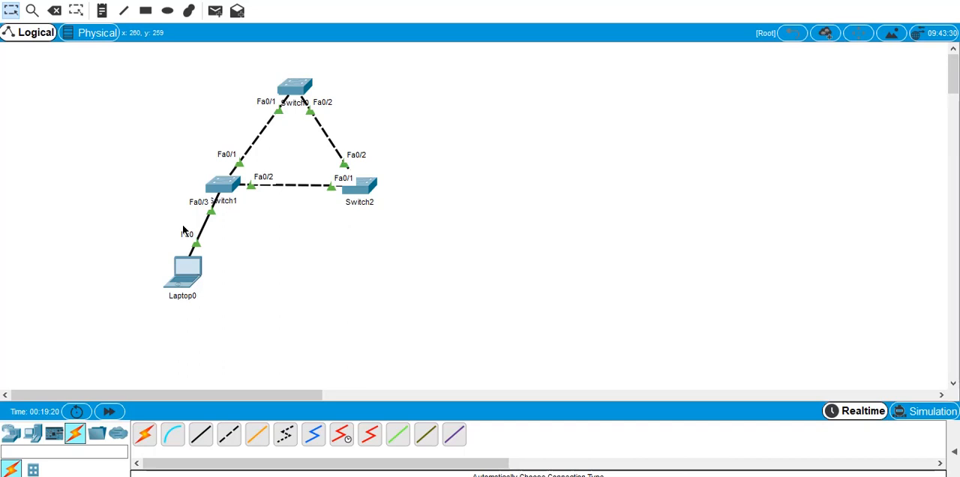
- Move the laptop's link to Switch1's FastEthernet0/4 to compare with a port without PortFast
click(211, 210)
key(Delete)
click(230, 181)
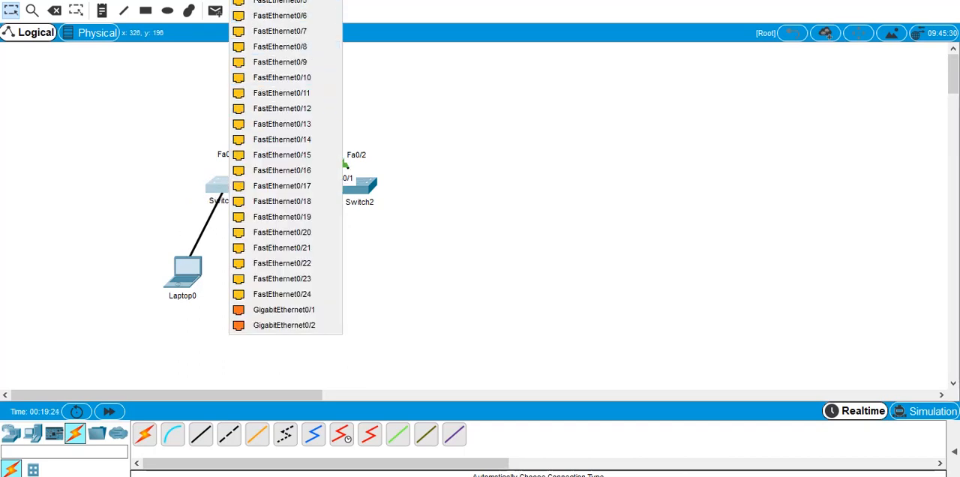
click(270, 0)
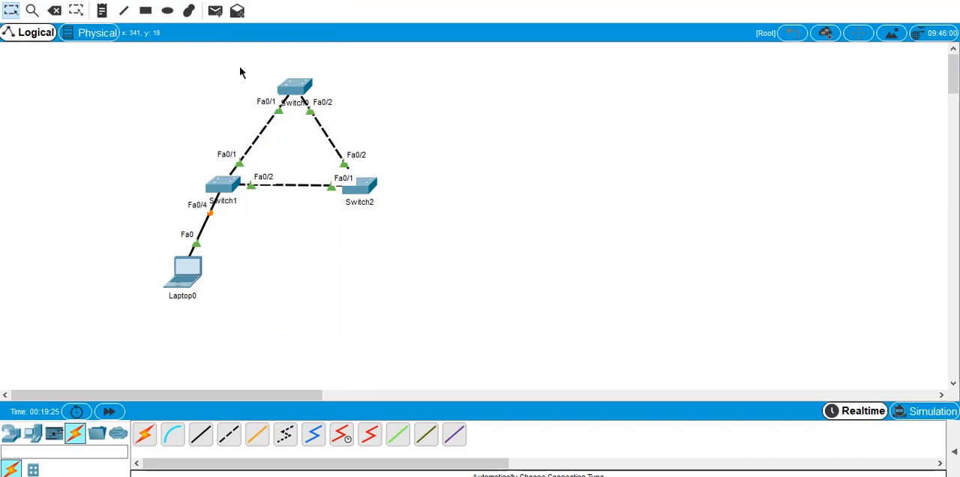
- Delete the laptop's link on Fa0/4 and cable Laptop0 back to Switch1's FastEthernet0/3
click(212, 213)
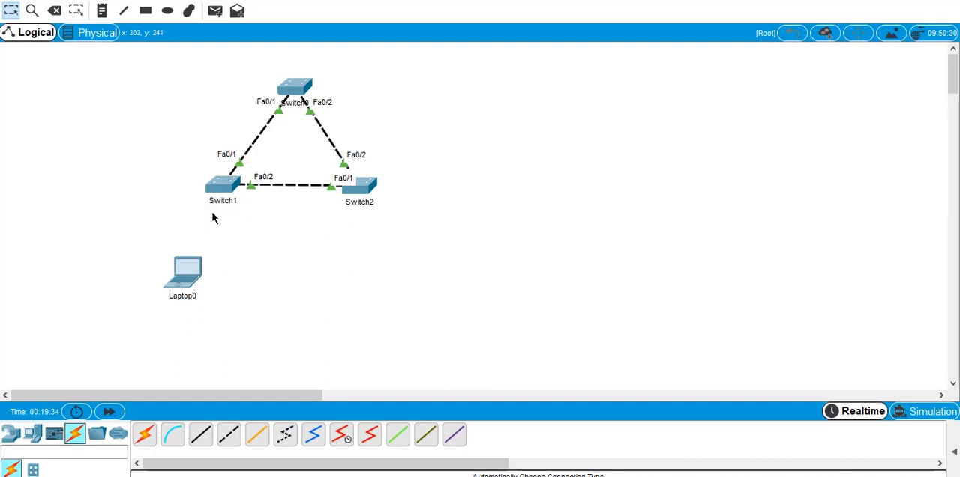
click(223, 188)
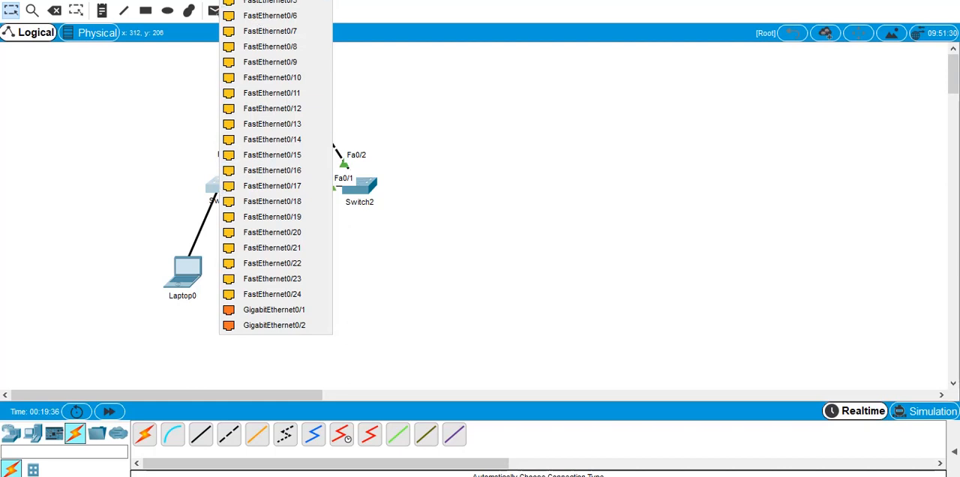
click(247, 0)
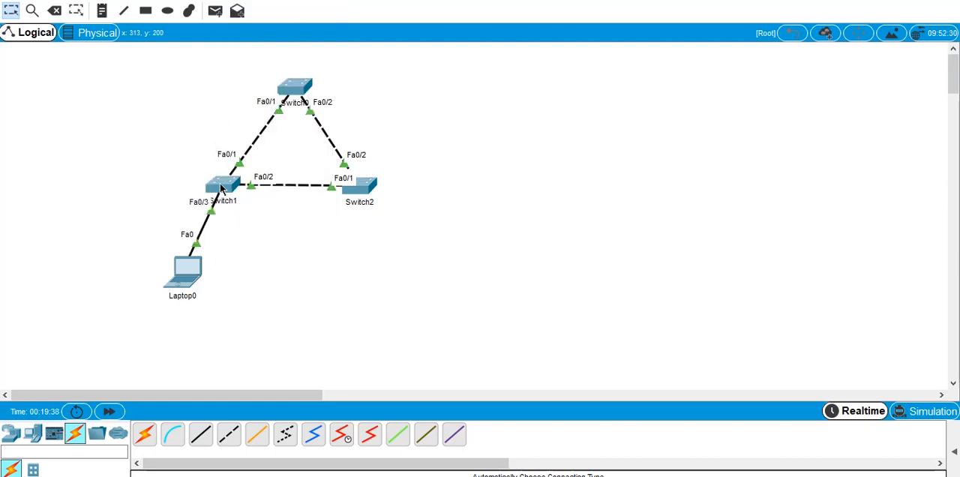
- Reopen the enlarged command line of Switch1 and exit interface configuration to global configuration mode
mouse_move(221, 189)
click(227, 189)
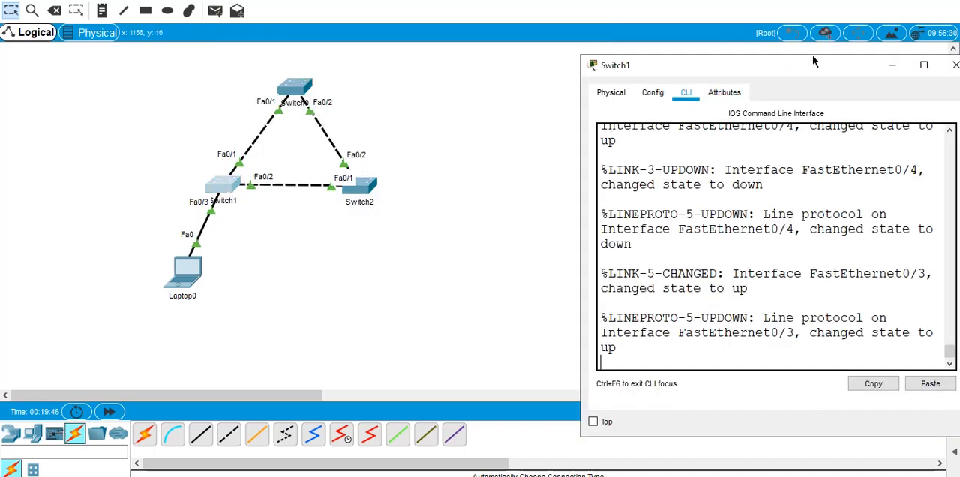
double_click(809, 75)
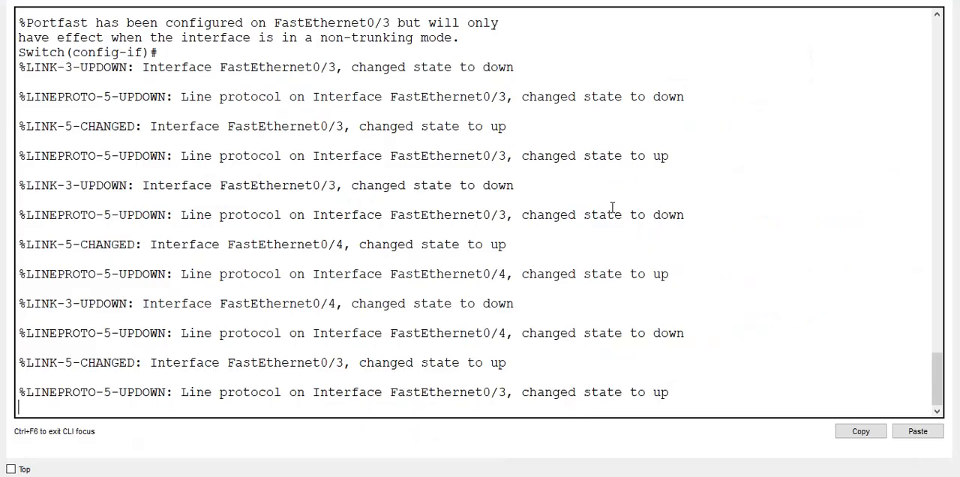
key(Return)
key(Return)
key(Return)
key(Return)
text(e)
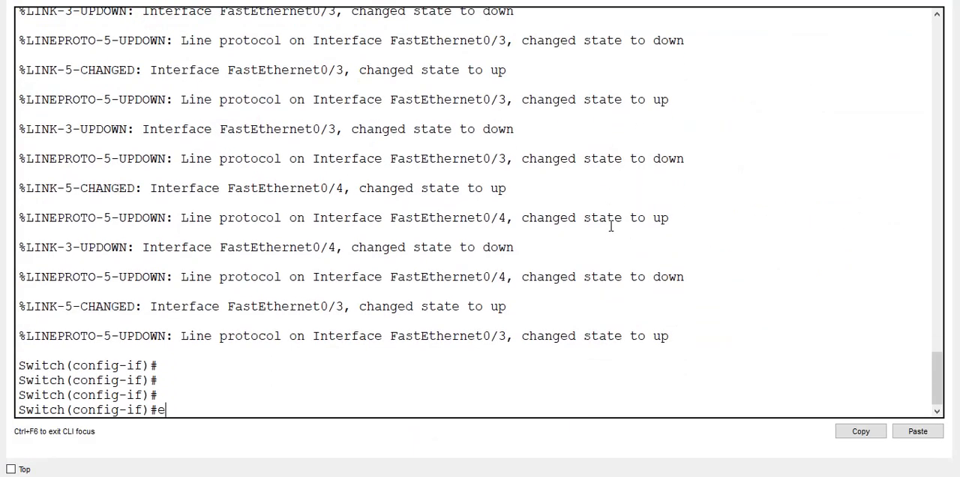
text(xit)
key(Return)
key(Return)
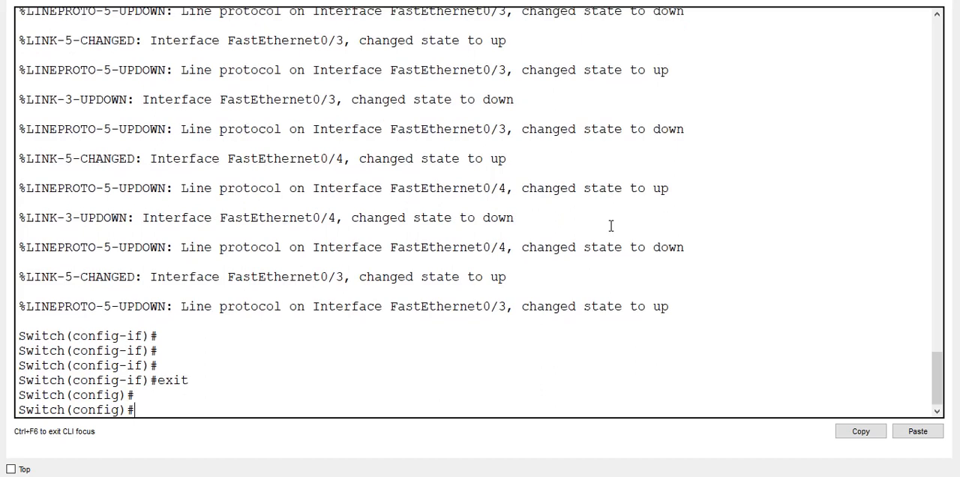
key(Return)
key(Return)
key(Return)
key(Return)
key(Return)
key(Return)
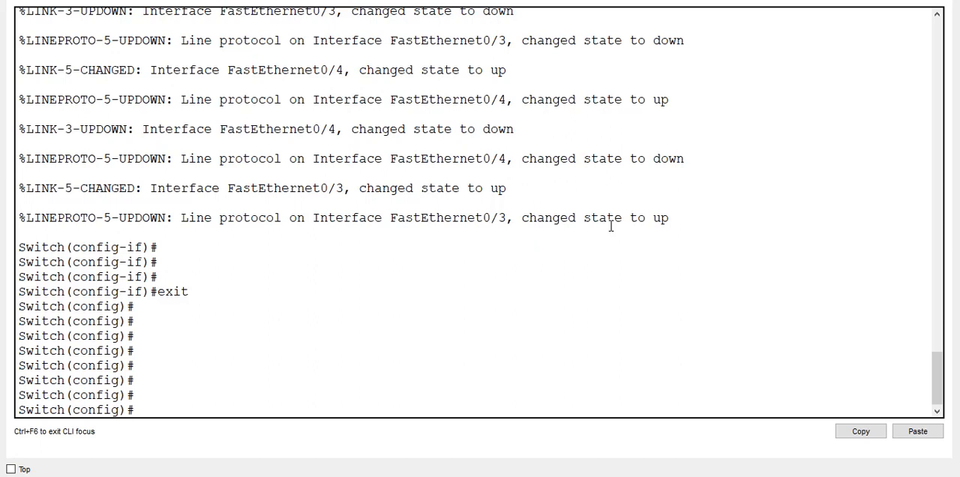
- Enable PortFast by default on all of Switch1's access ports with spanning-tree portfast default, consulting the command help for each keyword
text(span)
key(Tab)
text(?)
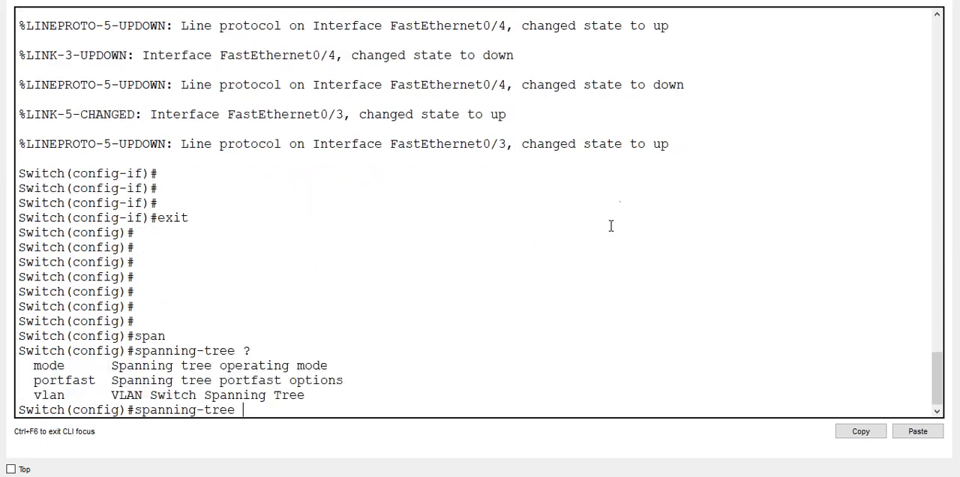
text(por)
key(Tab)
text(?)
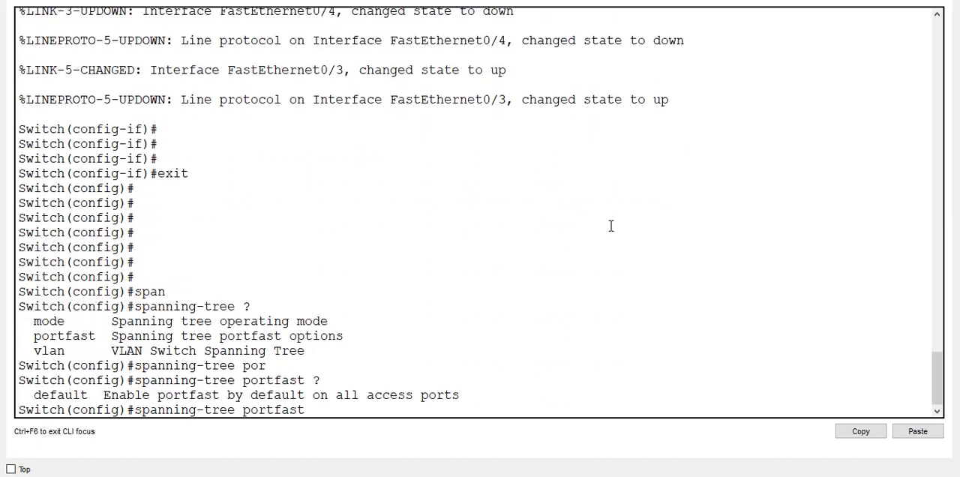
text(de)
key(Tab)
text(?)
key(Return)
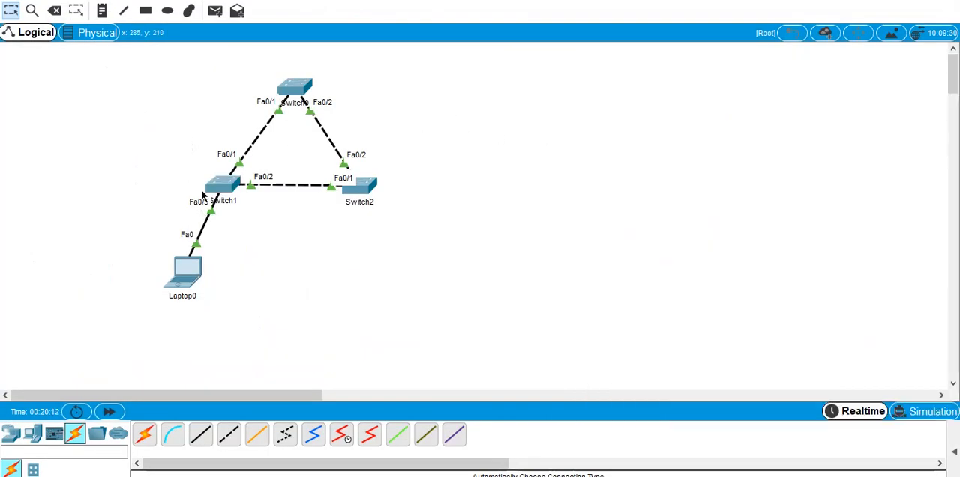
- Test the global PortFast default by moving Laptop0's link on Switch1 to FastEthernet0/4 and on to FastEthernet0/21
drag(211, 212, 192, 219)
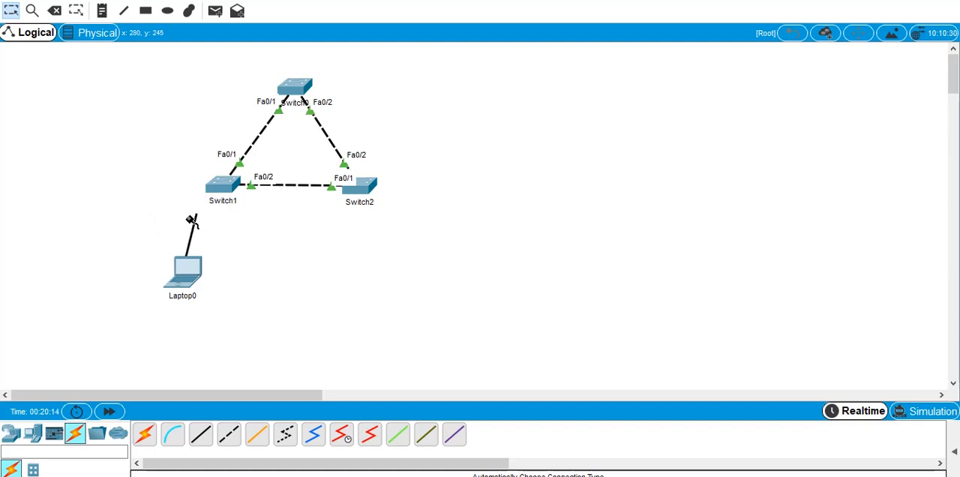
click(227, 187)
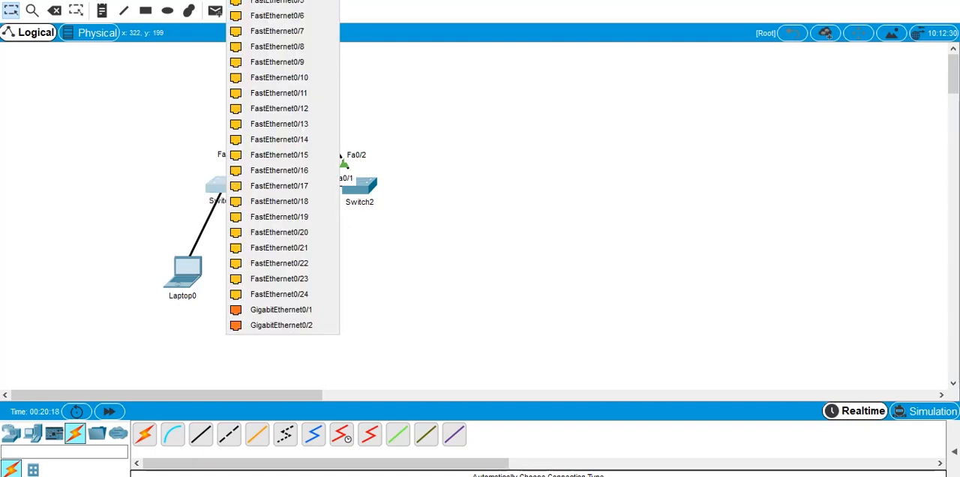
click(278, 0)
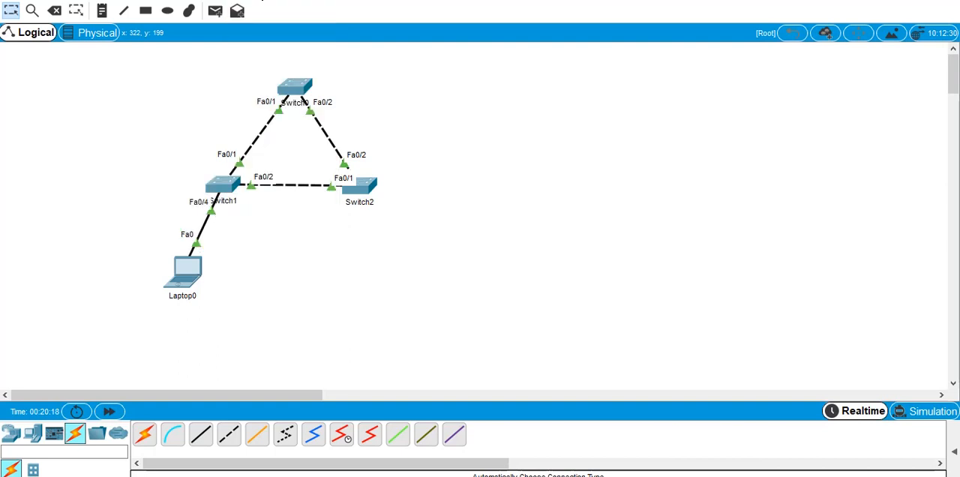
click(212, 210)
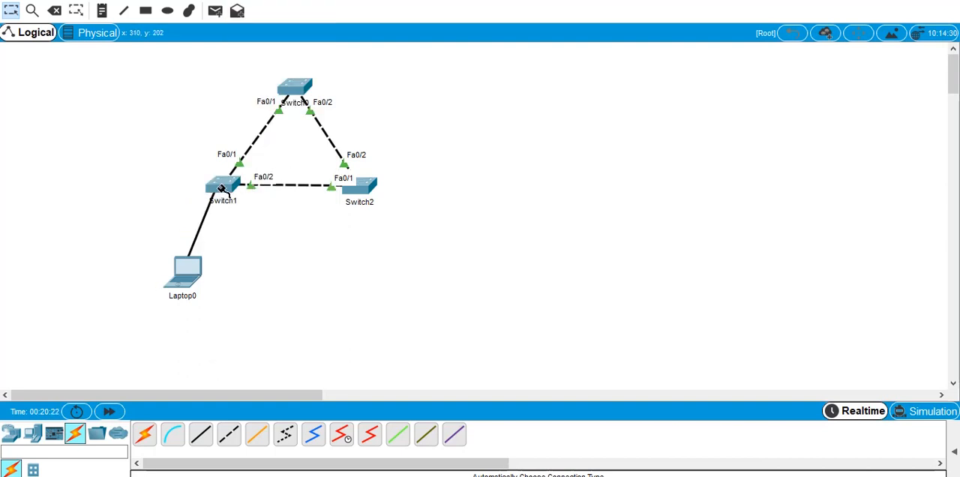
click(216, 187)
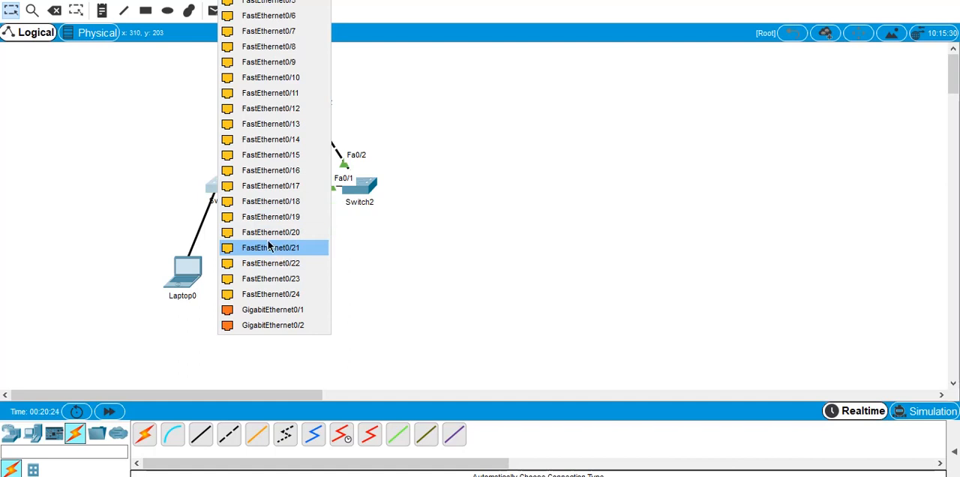
click(268, 247)
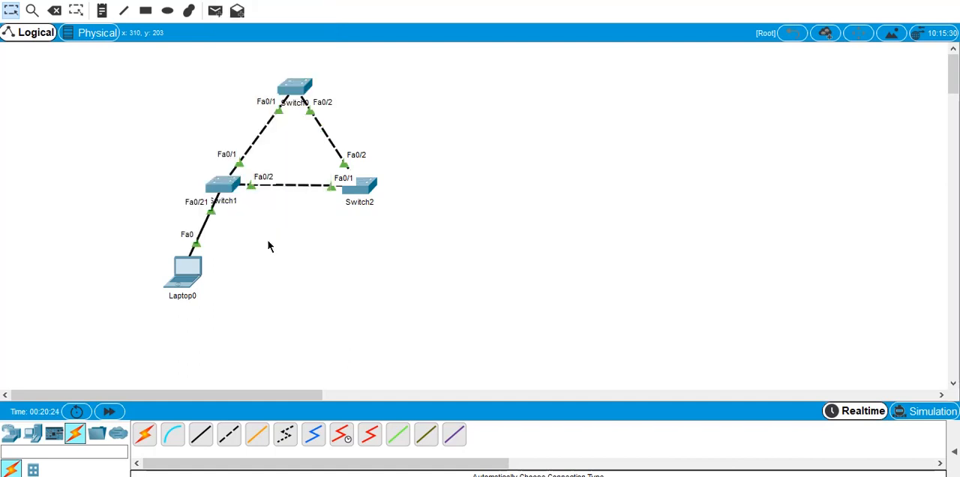
- Reopen Switch1's command line enlarged, drop to privileged mode and re-enter global configuration mode
click(218, 192)
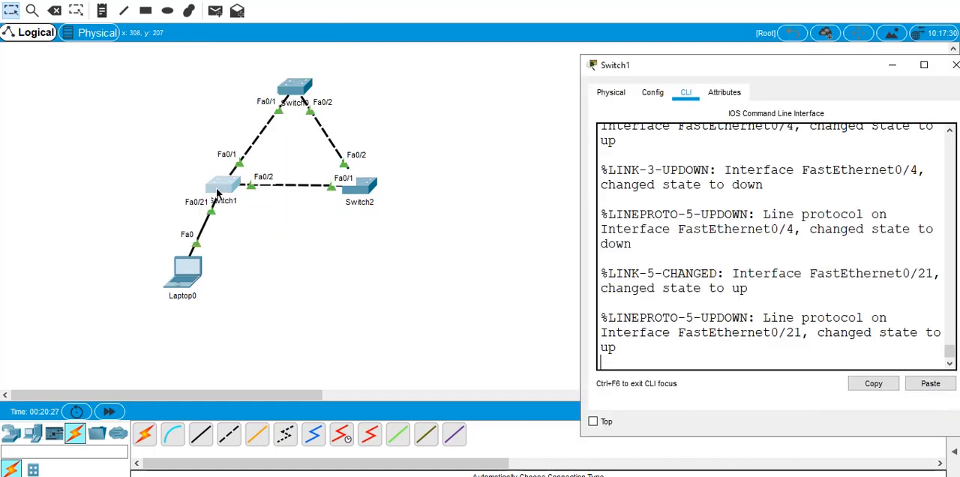
double_click(842, 71)
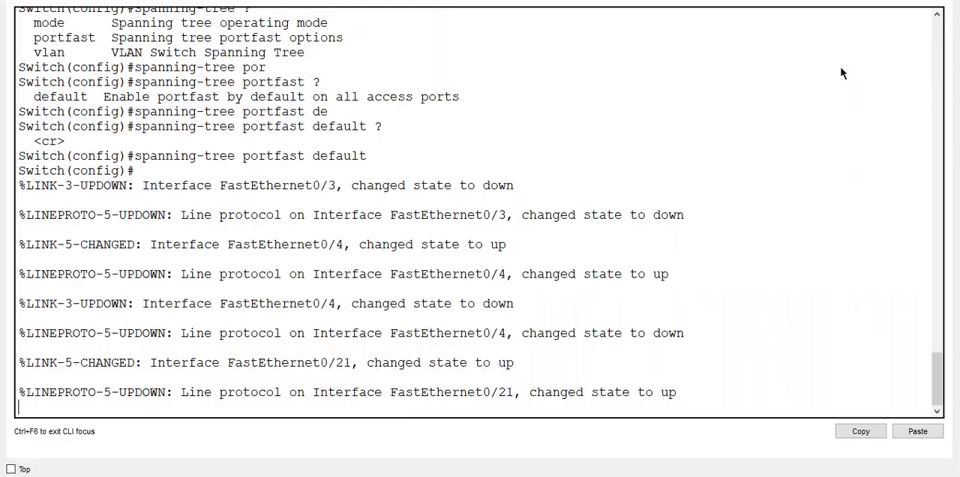
key(Return)
key(Return)
key(Return)
key(Return)
key(Up)
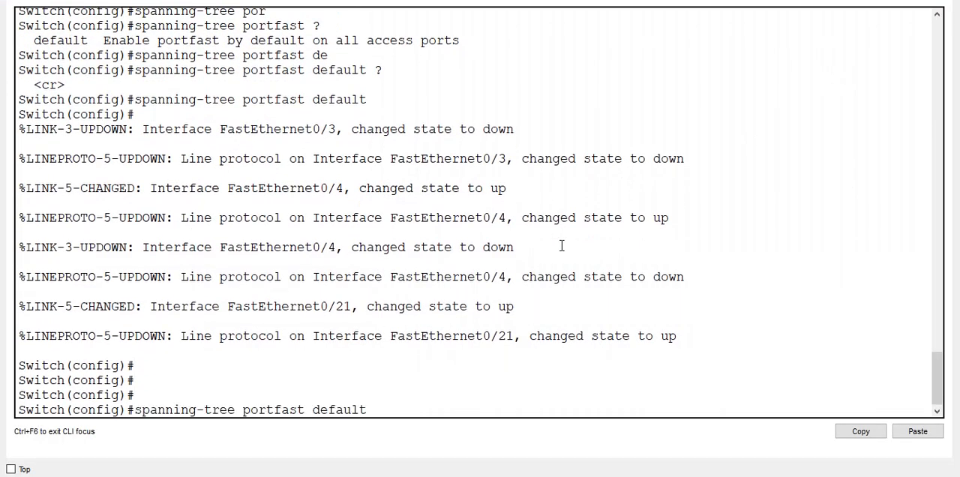
key(ctrl+z)
key(Return)
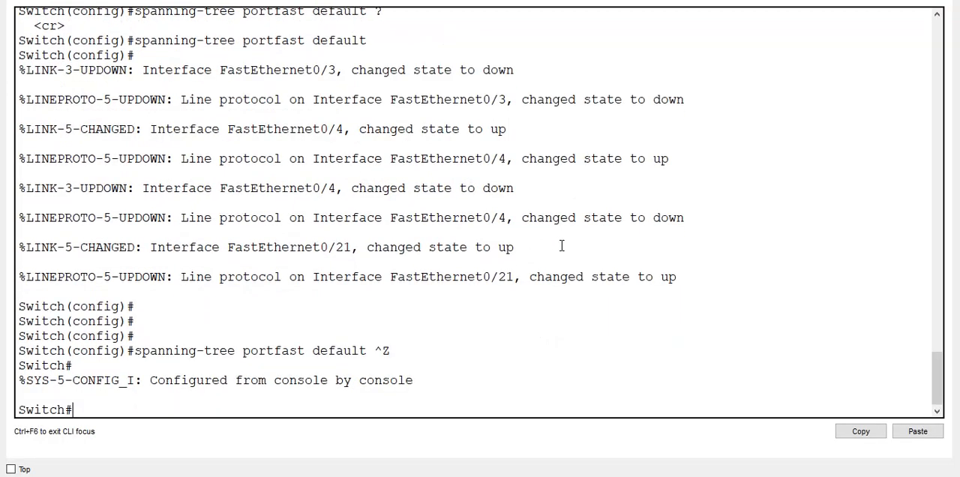
key(Return)
key(Return)
text(confi t)
key(Return)
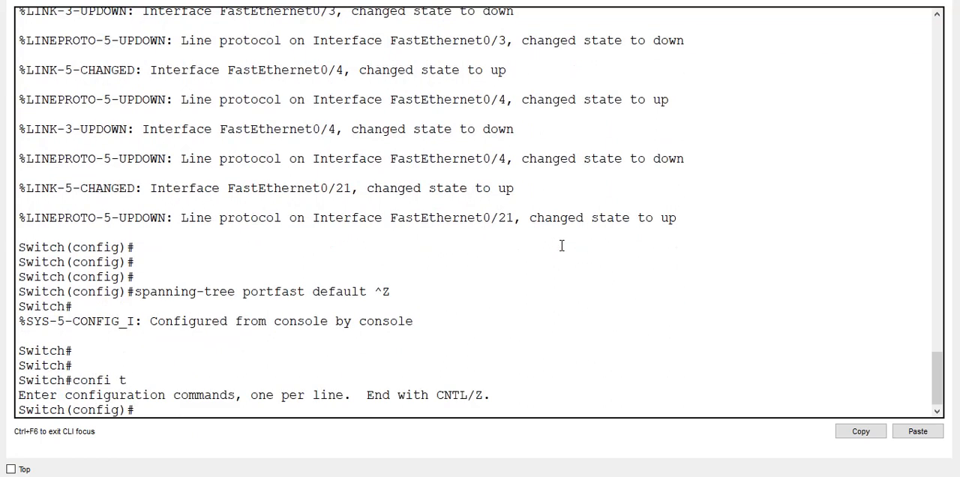
- Remove the global PortFast default from Switch1 with no spanning-tree portfast default
text(spanning-tree portfast)
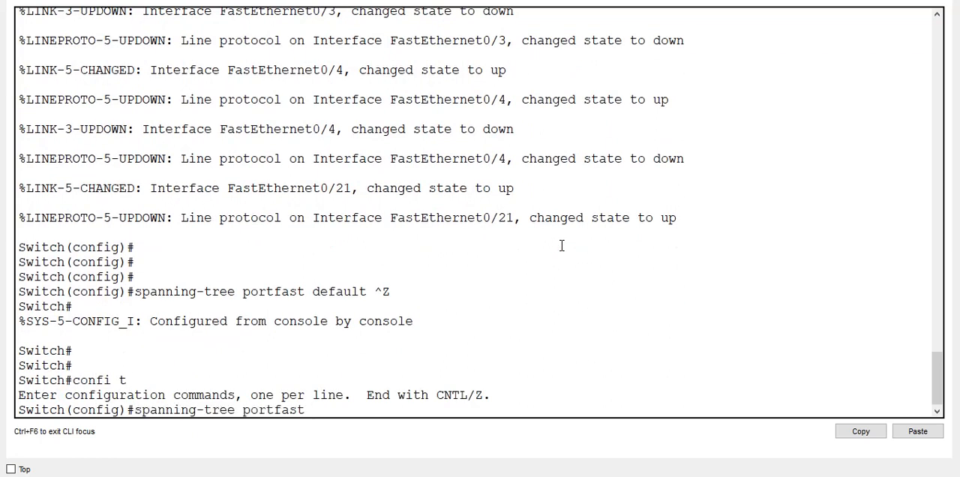
key(Up)
key(Up)
key(Up)
key(Up)
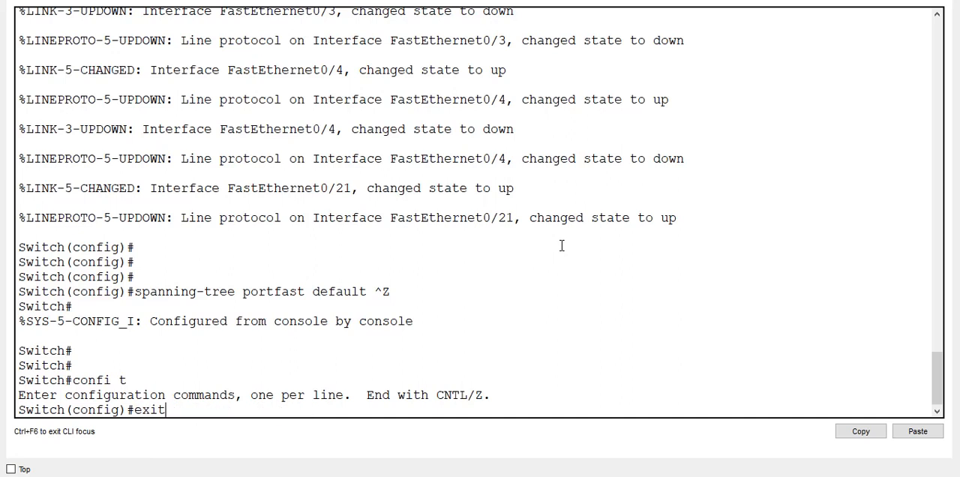
key(Down)
key(ctrl+a)
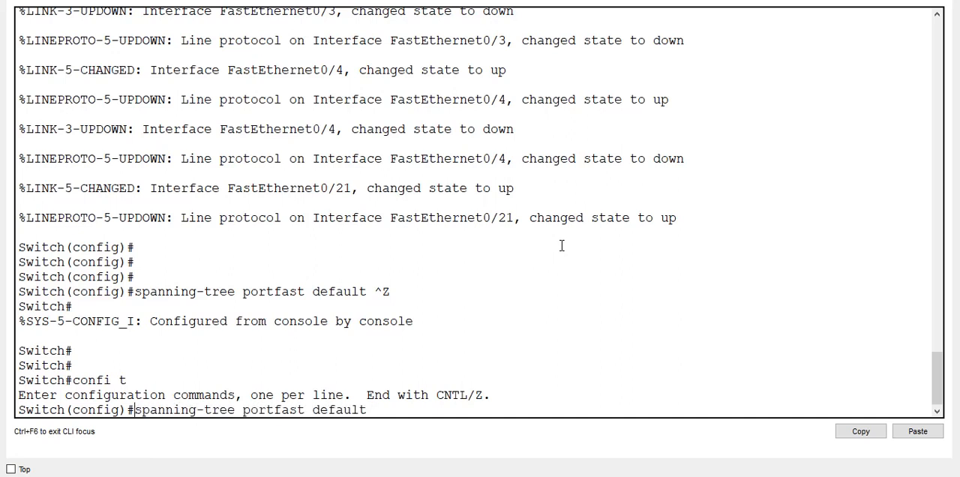
text(no)
key(Return)
key(Return)
key(Return)
key(Return)
key(Return)
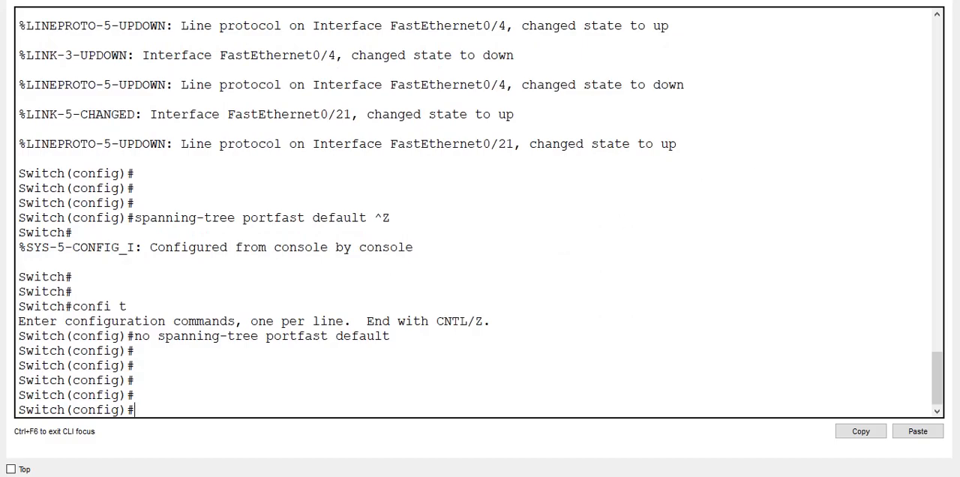
- Return to the topology and move Laptop0's link from Switch1's FastEthernet0/21 to FastEthernet0/4
double_click(240, 2)
click(119, 105)
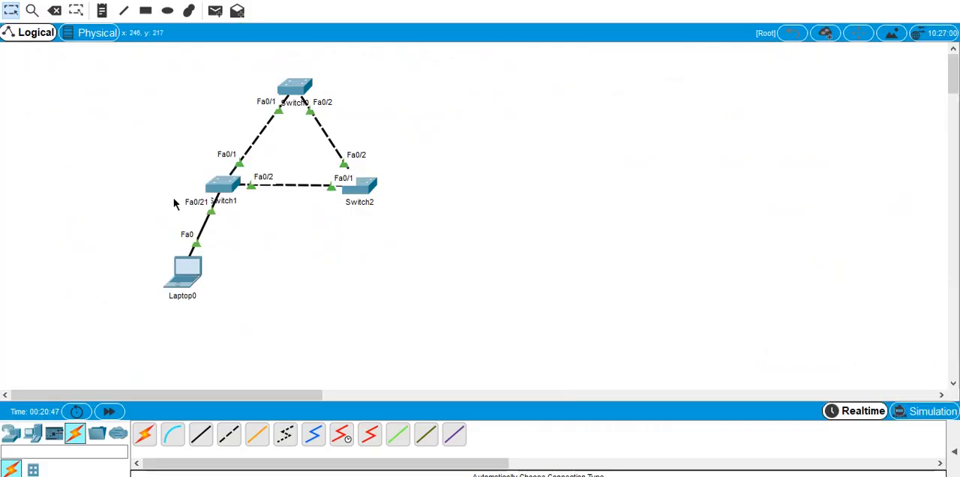
click(213, 210)
click(187, 271)
click(222, 184)
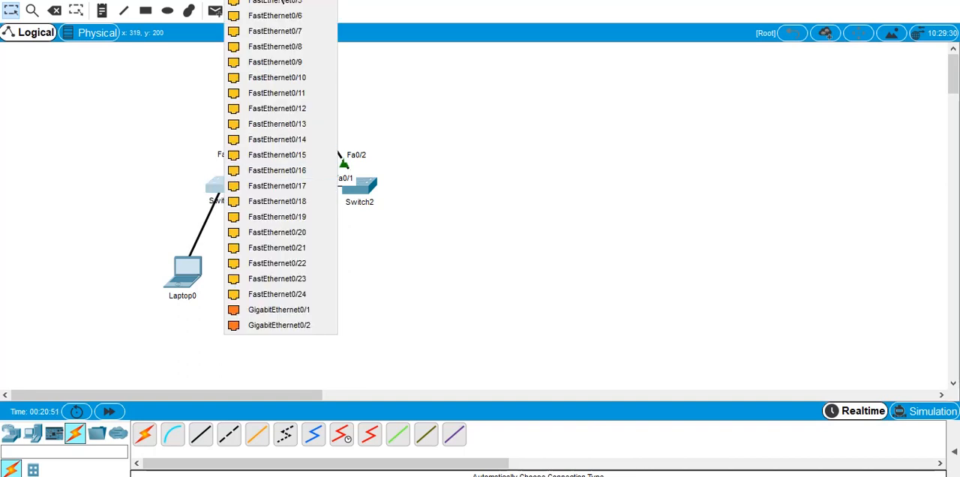
click(275, 2)
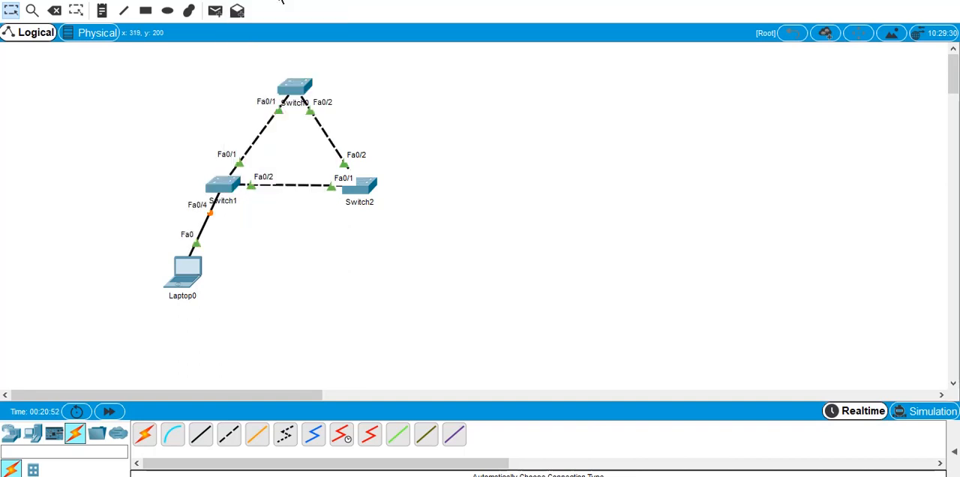
- Reconnect Laptop0's link to Switch1's FastEthernet0/3
click(211, 211)
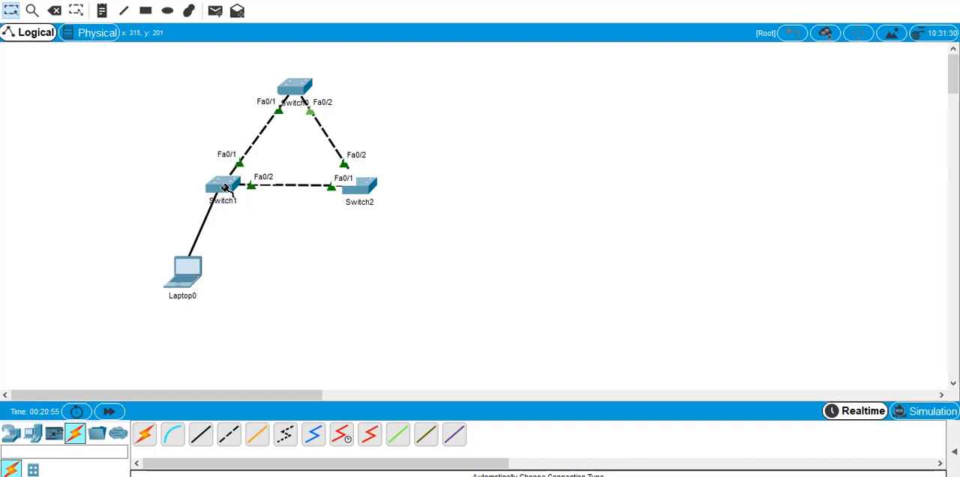
click(225, 187)
click(263, 0)
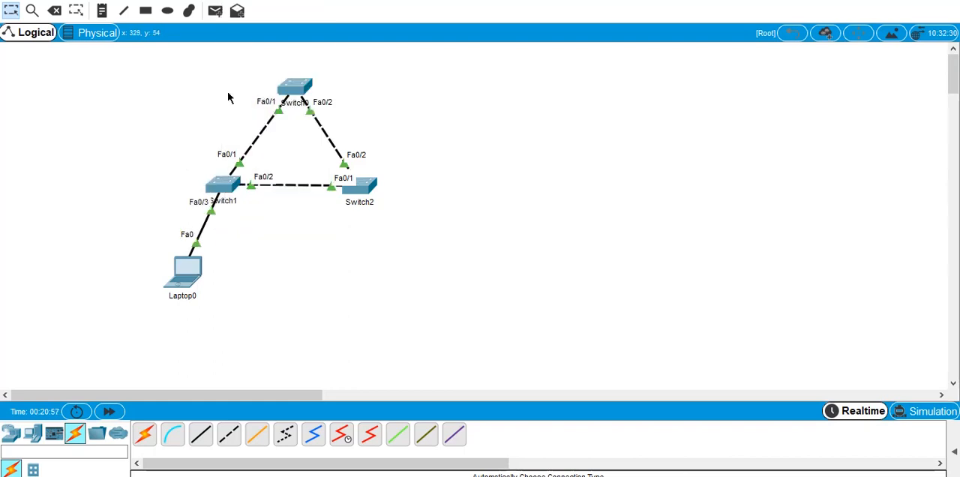
- Reopen Switch1's enlarged command line and enter interface configuration for f0/3
click(221, 190)
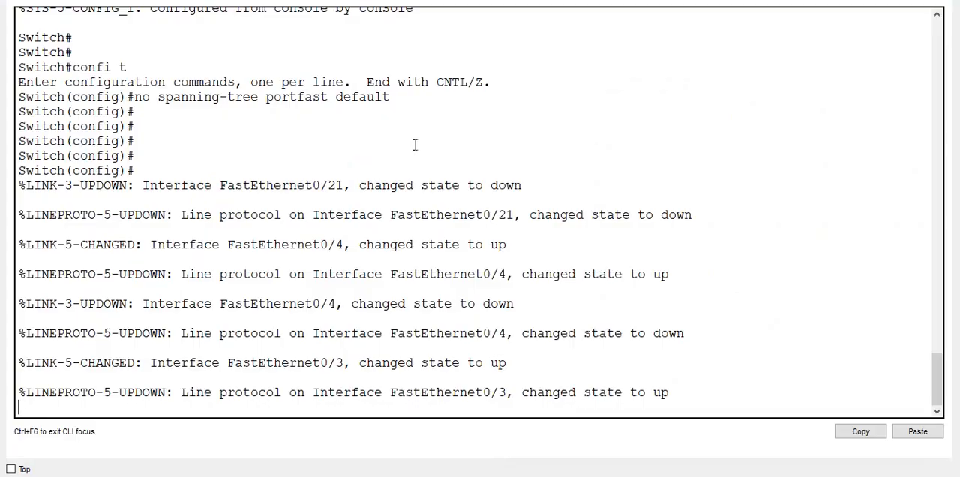
key(Return)
key(Return)
key(Return)
text(int)
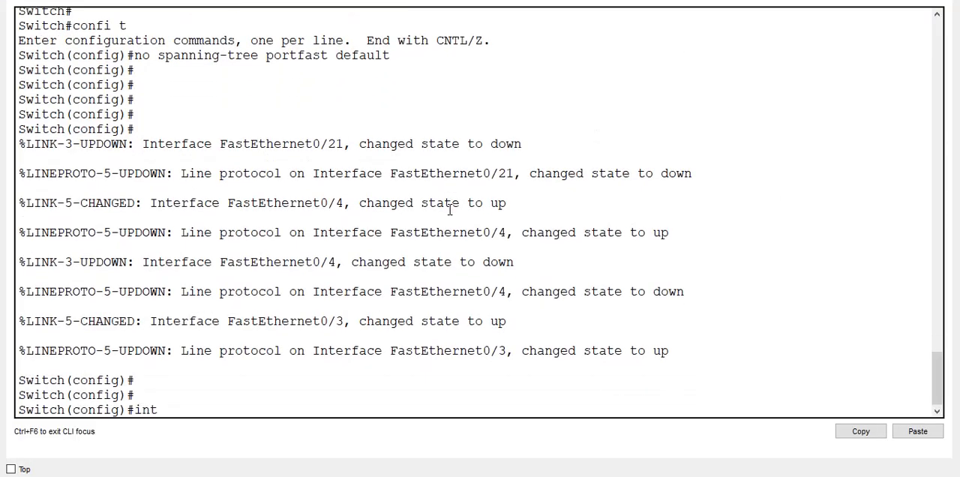
text( f9/)
key(BackSpace)
key(BackSpace)
text(0/1)
key(BackSpace)
text(3)
key(Return)
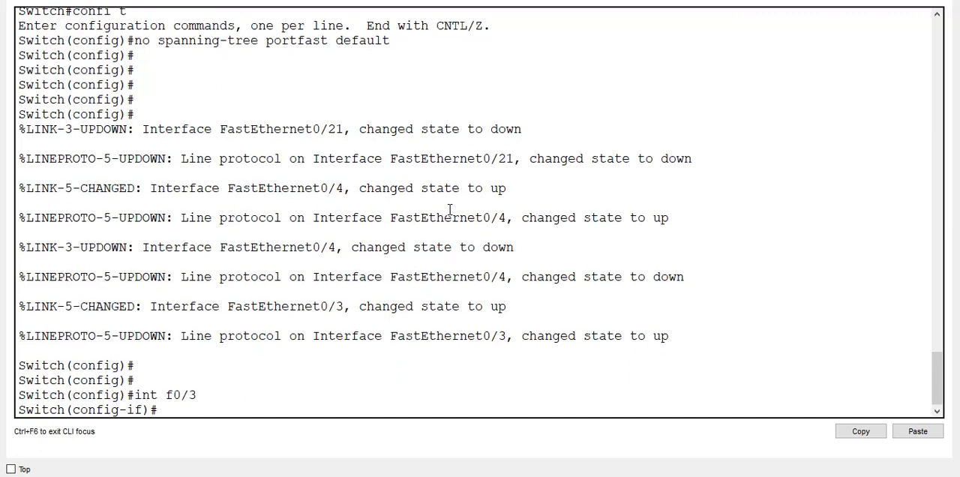
- List the options available for the spanning-tree portfast command on interface f0/3
text(no)
text( s)
key(BackSpace)
key(BackSpace)
key(BackSpace)
key(BackSpace)
text(spoan)
key(Tab)
key(BackSpace)
key(BackSpace)
key(BackSpace)
text(an)
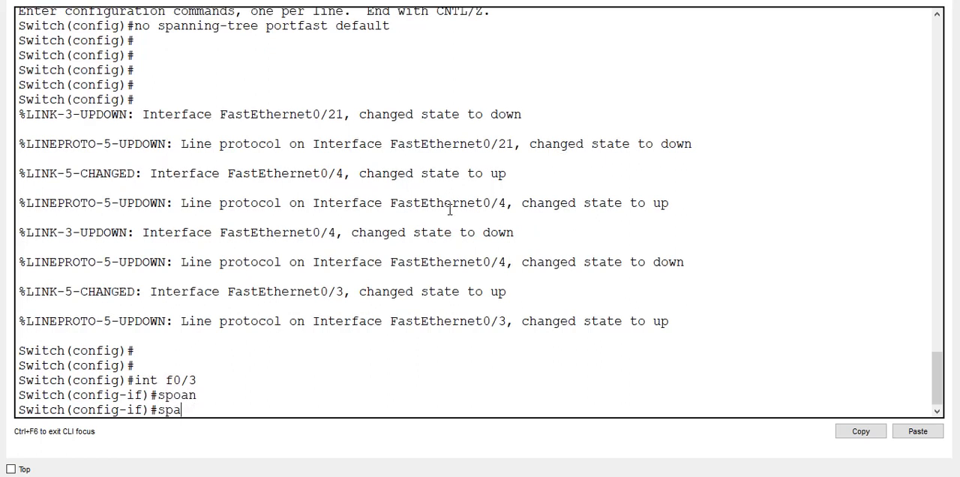
key(Tab)
text(po)
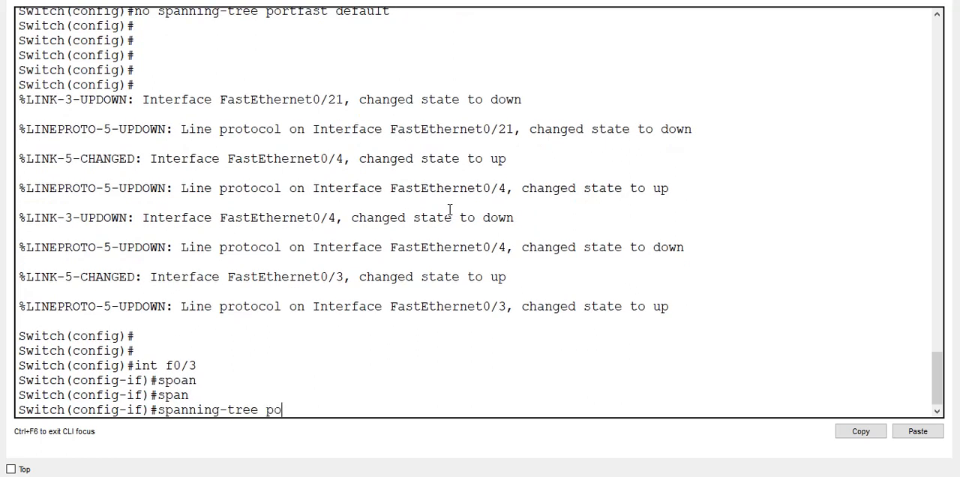
key(Tab)
text(?)
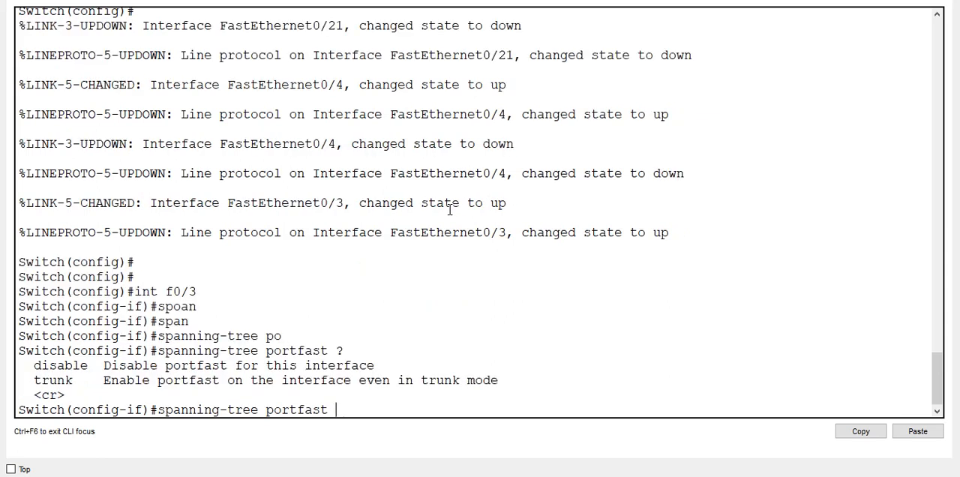
text(dis)
- Write out spanning-tree portfast disable without submitting it and check the help for any further options
key(Tab)
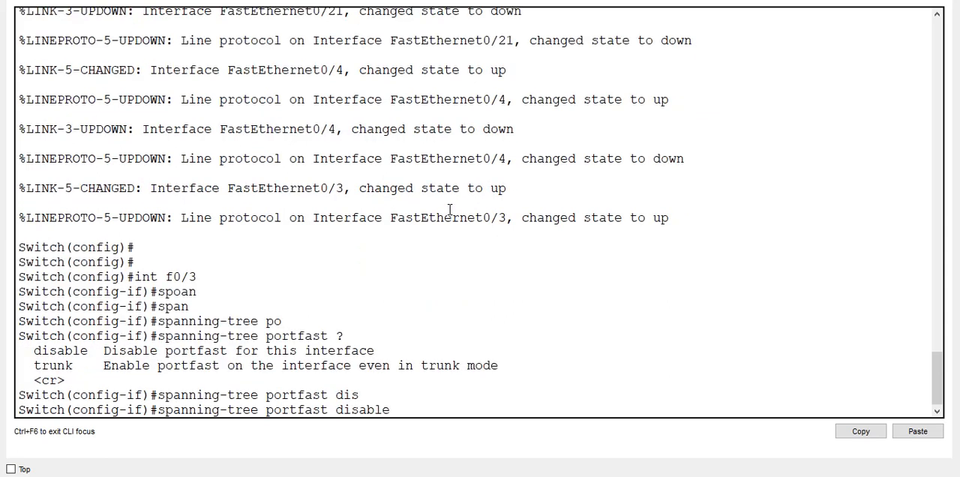
text(?)
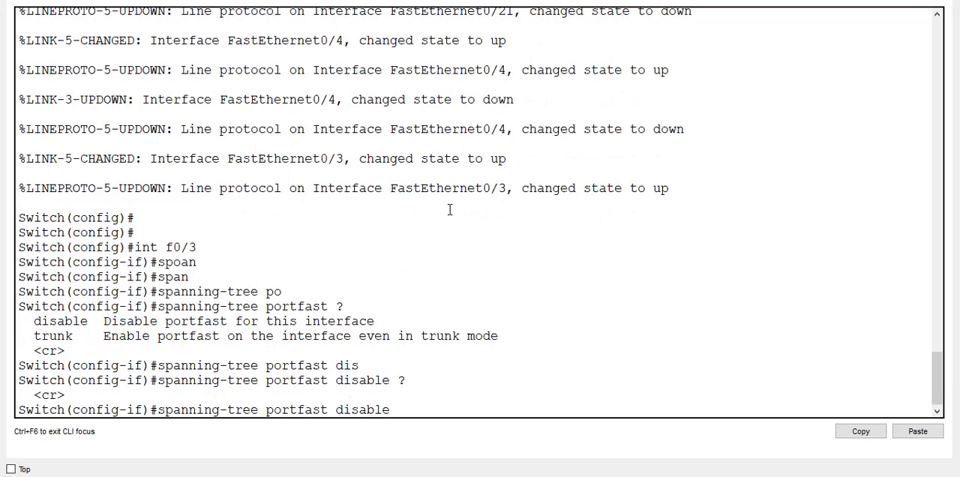
key(BackSpace)
key(BackSpace)
key(BackSpace)
key(BackSpace)
key(BackSpace)
key(BackSpace)
key(BackSpace)
text(no)
key(BackSpace)
key(BackSpace)
key(BackSpace)
text(dei)
key(BackSpace)
key(BackSpace)
text(id)
key(BackSpace)
text(s)
key(Tab)
text(?)
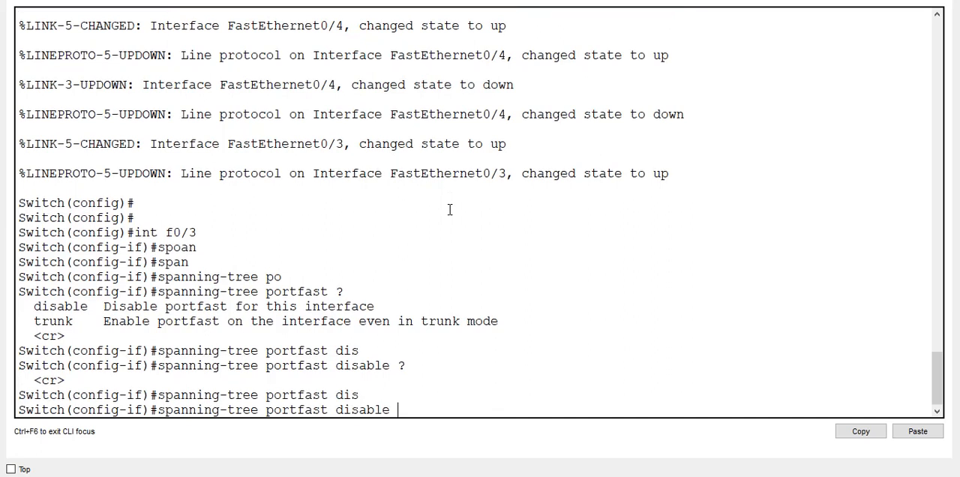
- Discard the unsubmitted PortFast disable command and try to exit interface configuration before returning to the topology
key(BackSpace)
key(BackSpace)
key(BackSpace)
key(BackSpace)
key(BackSpace)
key(BackSpace)
key(BackSpace)
key(BackSpace)
key(BackSpace)
key(BackSpace)
key(BackSpace)
key(BackSpace)
key(BackSpace)
key(BackSpace)
key(BackSpace)
key(BackSpace)
key(BackSpace)
key(BackSpace)
key(BackSpace)
key(BackSpace)
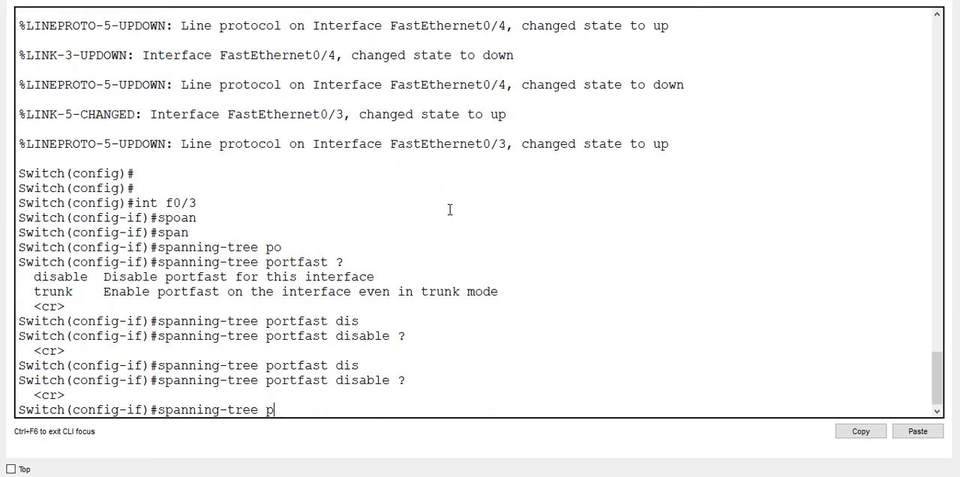
text(eit)
key(Return)
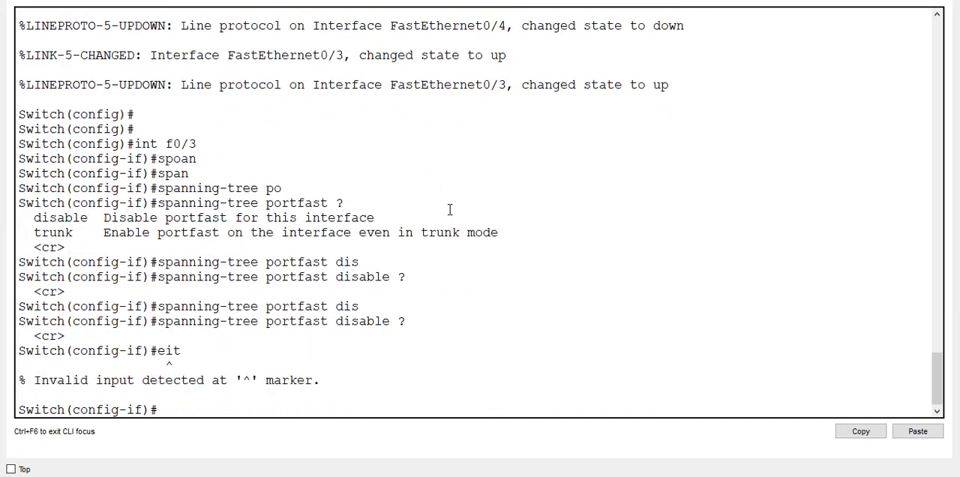
text(exit])
key(Return)
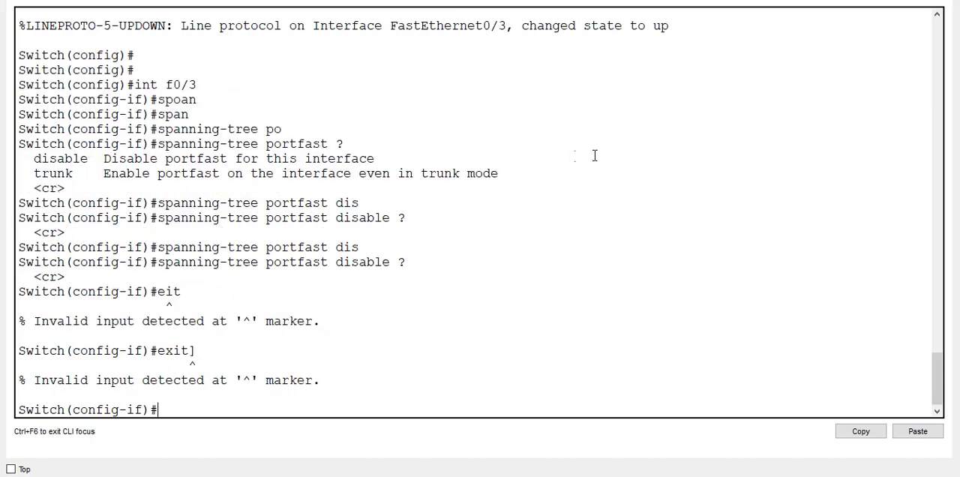
click(910, 1)
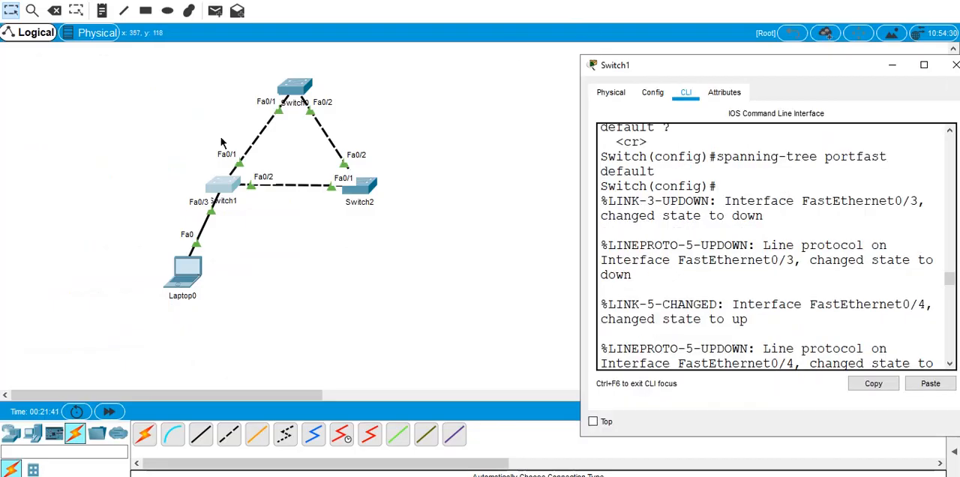
click(112, 145)
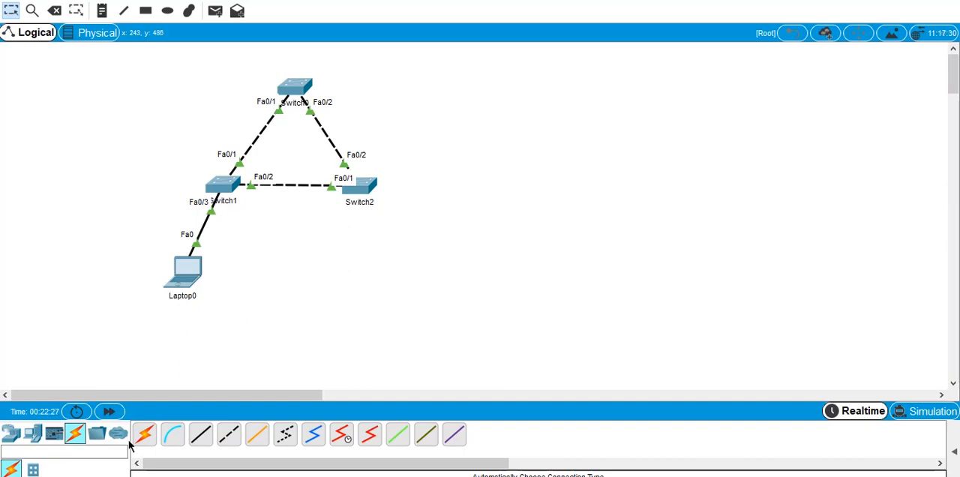
- Add a 2960 switch to the topology below the switch triangle, beside Laptop0
click(32, 434)
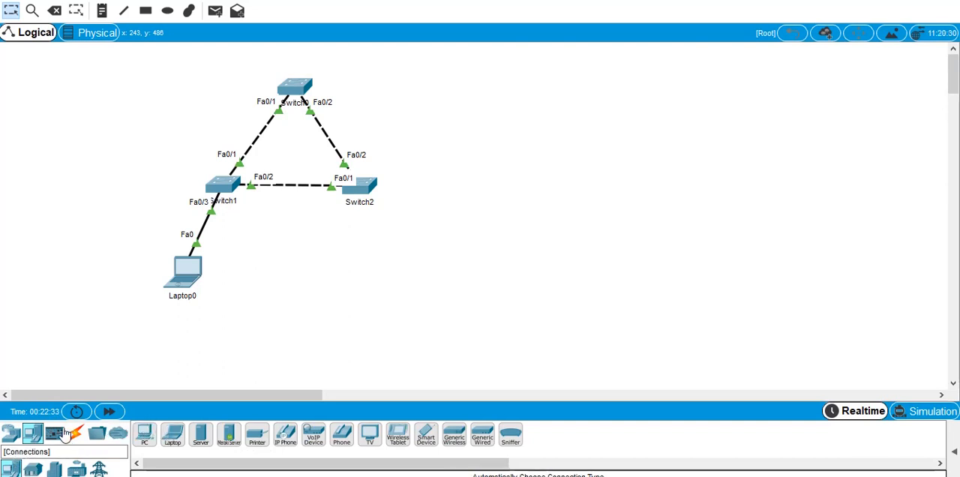
click(12, 434)
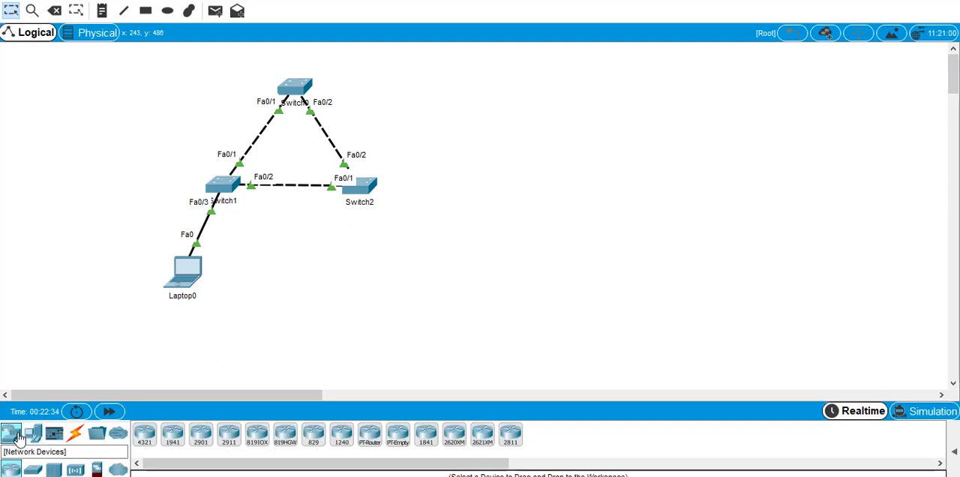
click(32, 469)
click(144, 433)
click(272, 252)
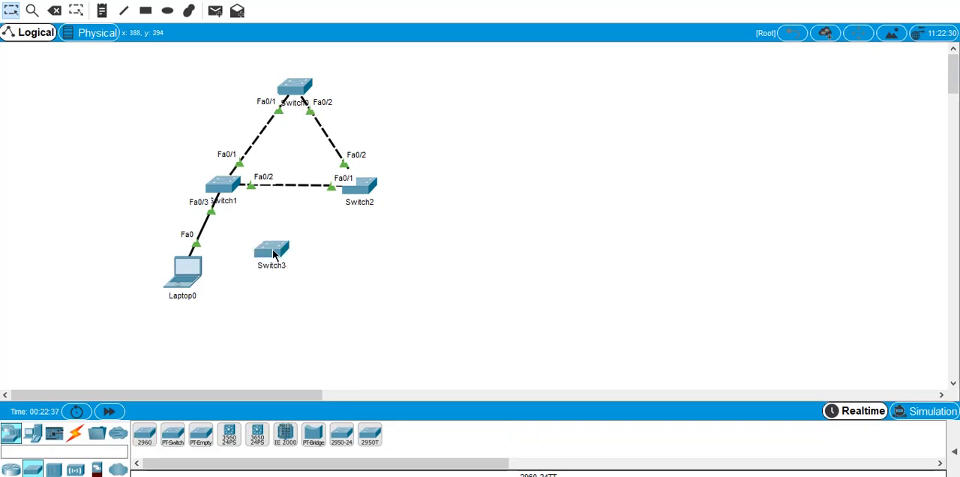
- Open the new Switch3's command line in an enlarged window and start its console session
click(272, 249)
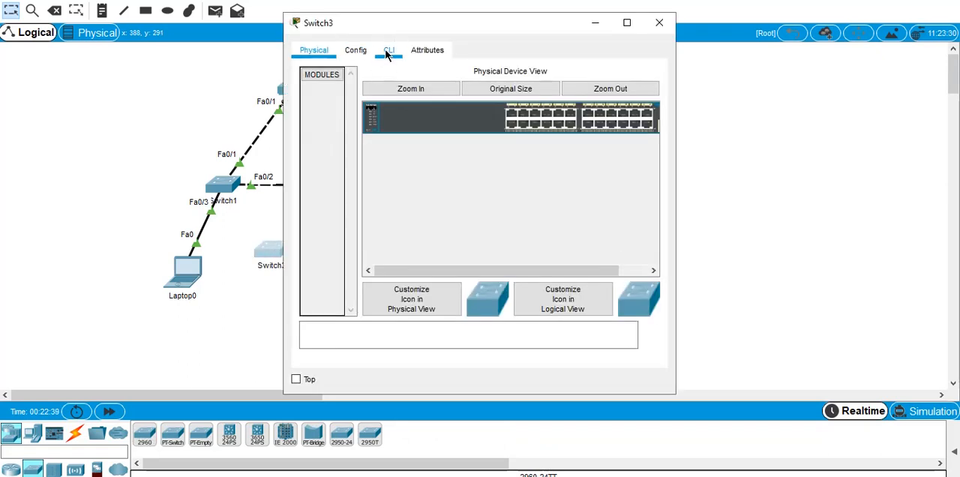
click(386, 51)
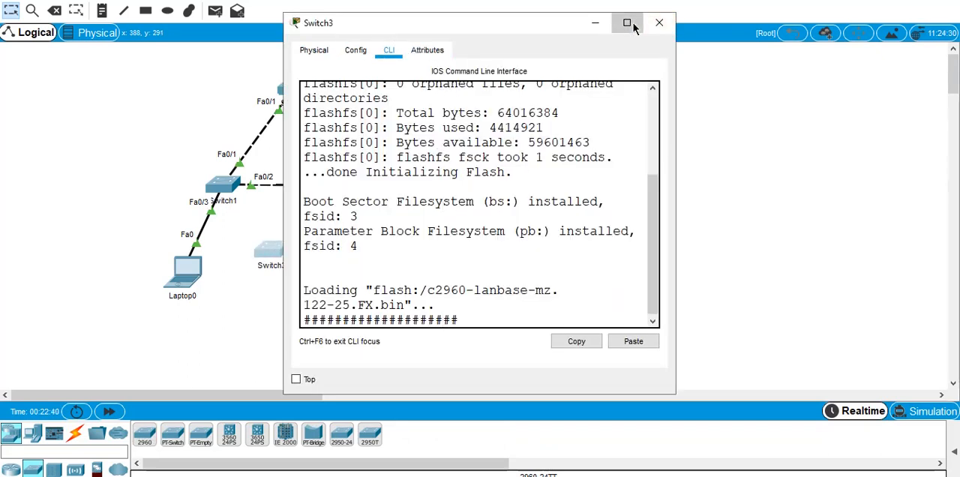
click(627, 23)
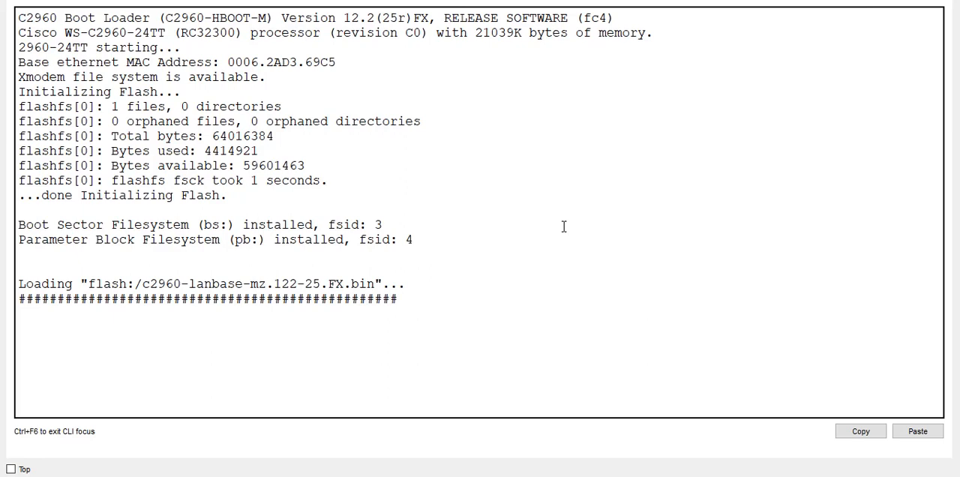
key(Return)
key(Return)
key(Return)
- Enter privileged mode and global configuration mode on Switch3
text(')
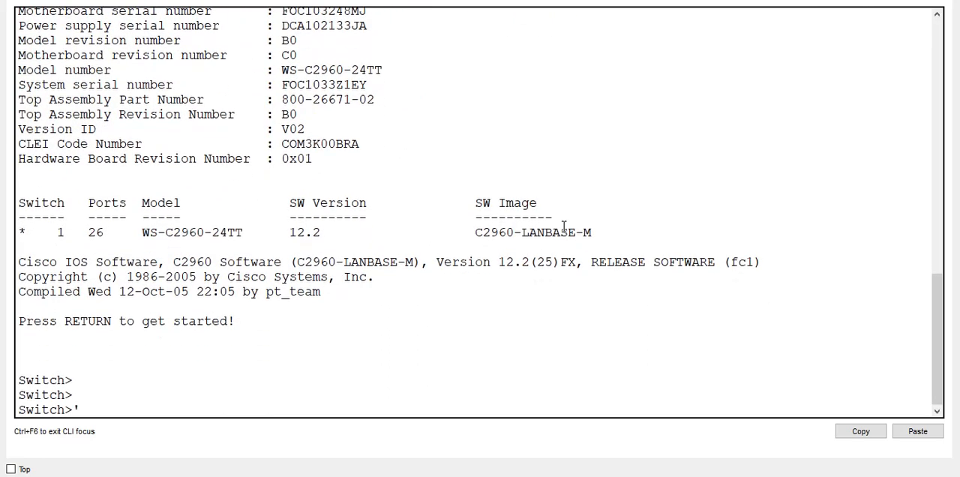
key(BackSpace)
text(en)
key(Return)
text(conf it)
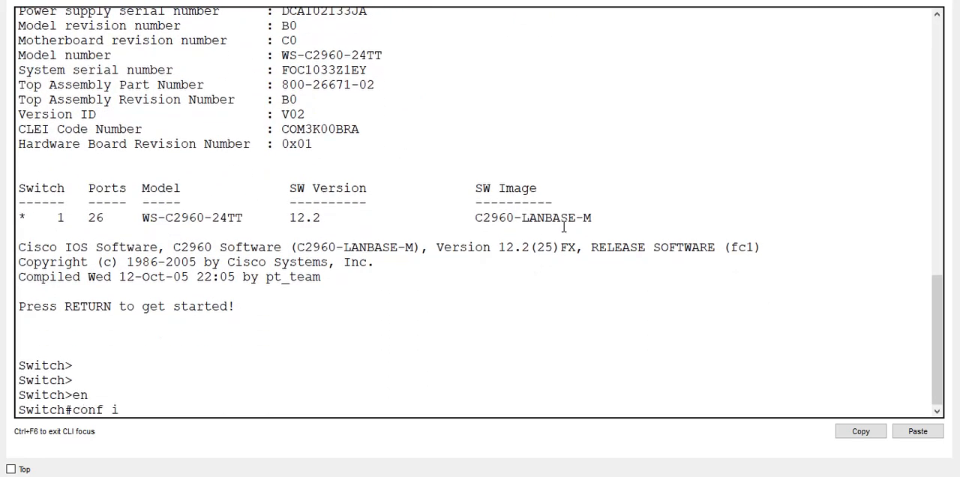
key(Return)
text(confi t)
key(Return)
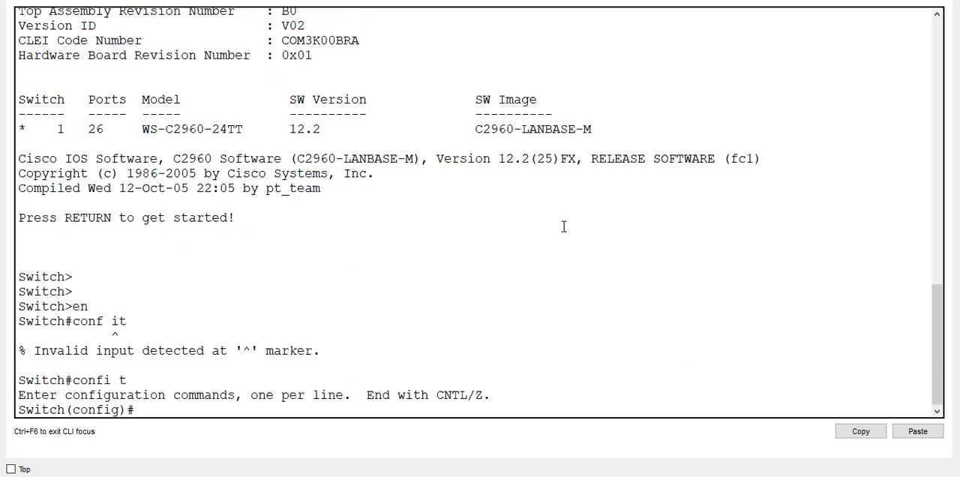
- Begin a spanning-tree vlan command for VLANs 1,10 on Switch3, listing the available options along the way
text(sp)
key(Tab)
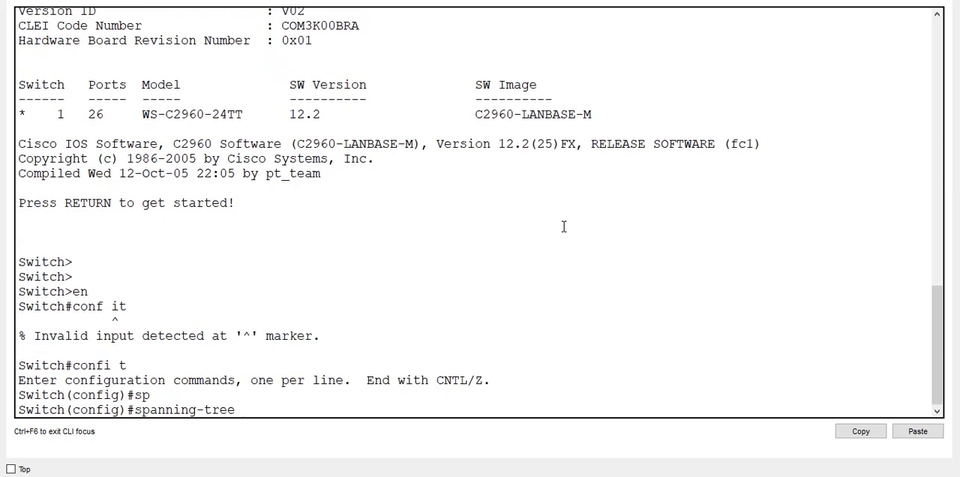
text(vla)
key(Tab)
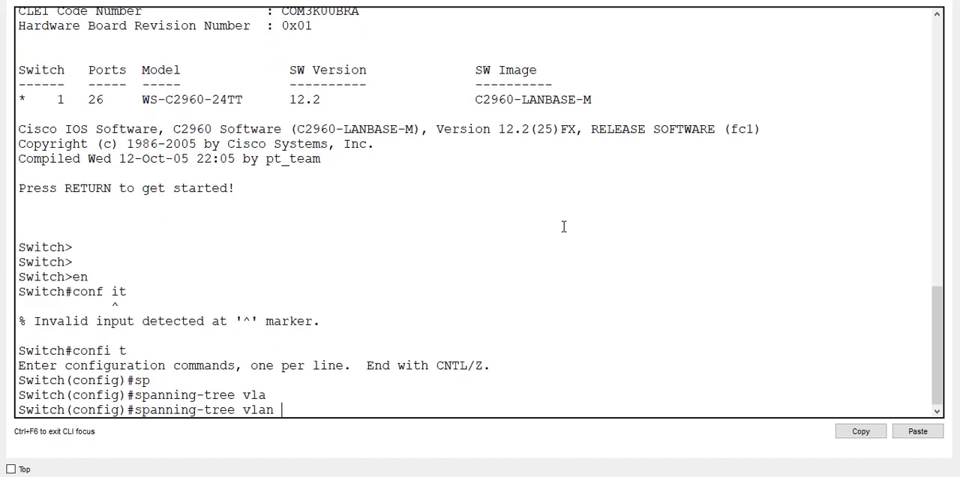
text(?)
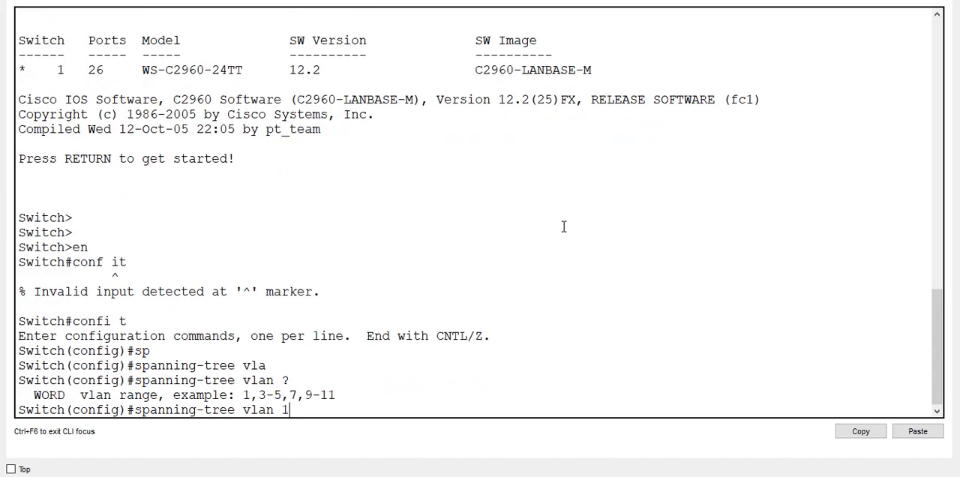
text(1,10 ?)
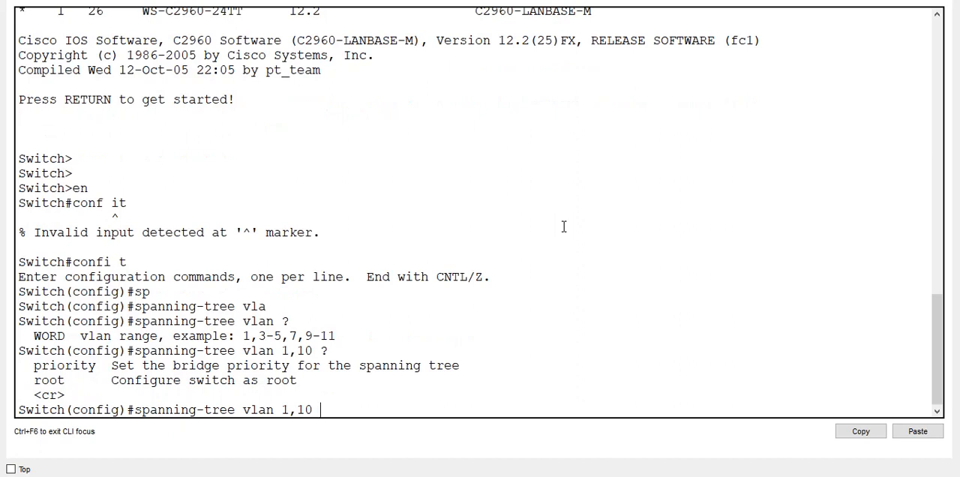
text(pri)
- Complete the command as spanning-tree vlan 1,10 priority 0 on Switch3, submit it and leave configuration mode
key(Tab)
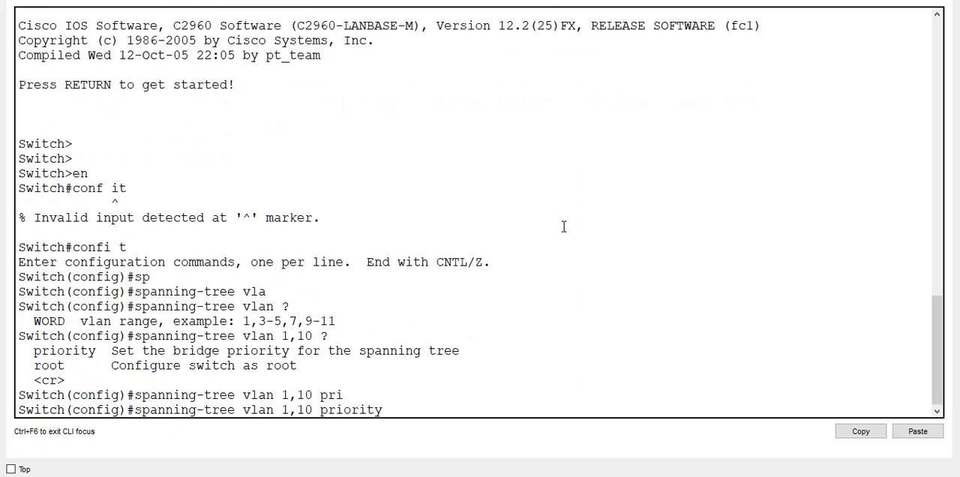
text(0)
key(Return)
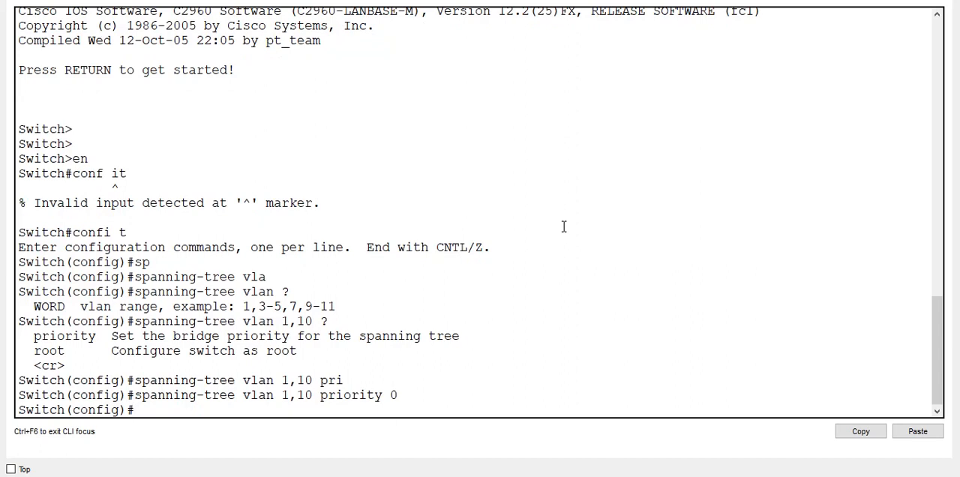
text(exi)
key(ctrl+z)
key(Return)
key(Return)
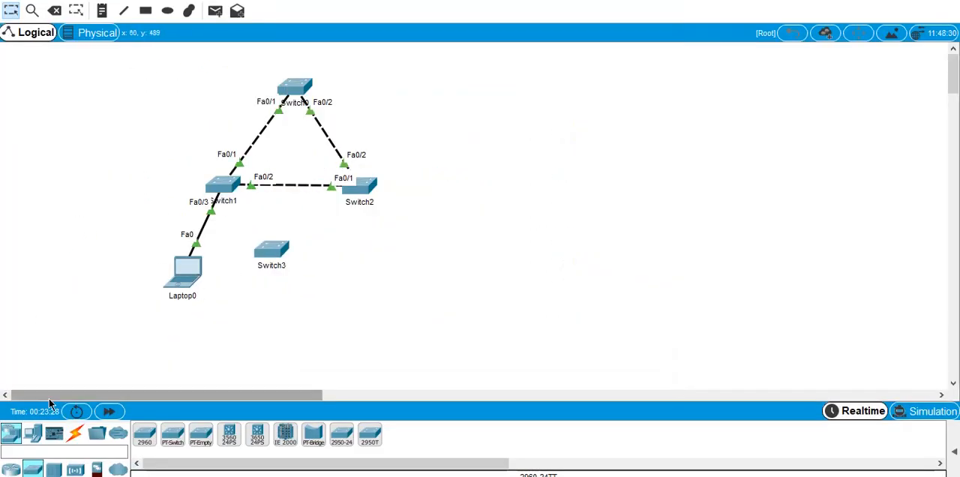
- Connect Switch3 to Switch1 with an automatically chosen cable and move Switch3 slightly farther from Switch1
click(75, 432)
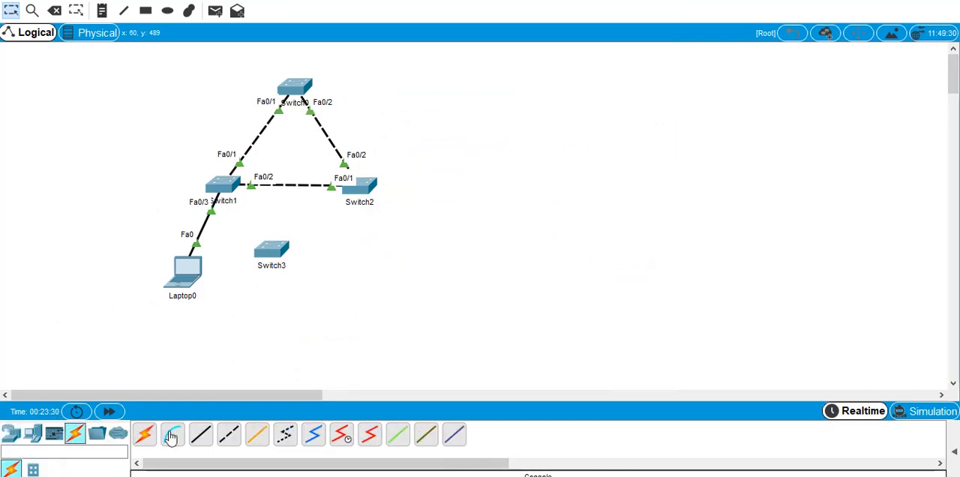
click(144, 434)
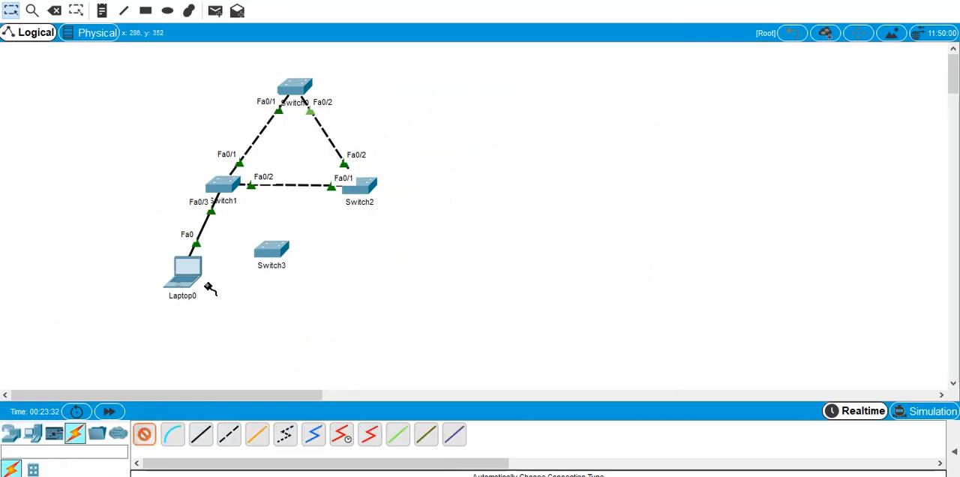
click(264, 250)
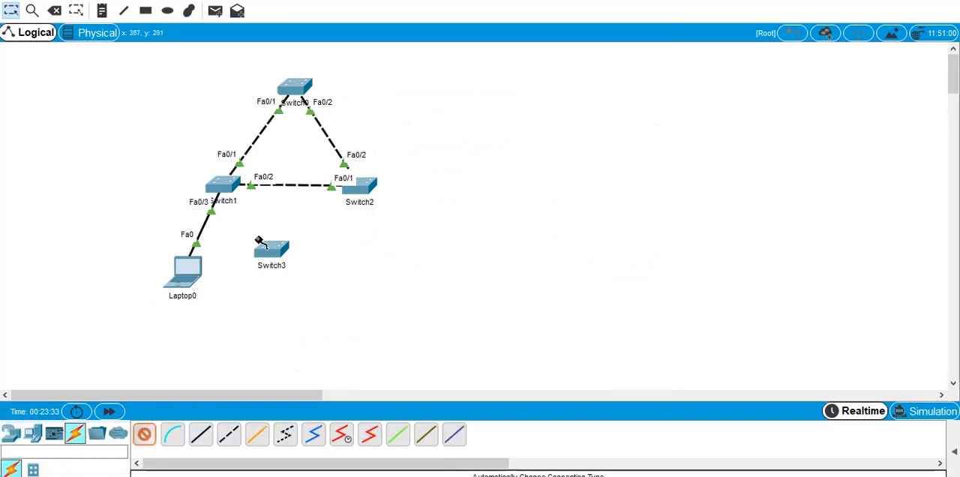
click(229, 187)
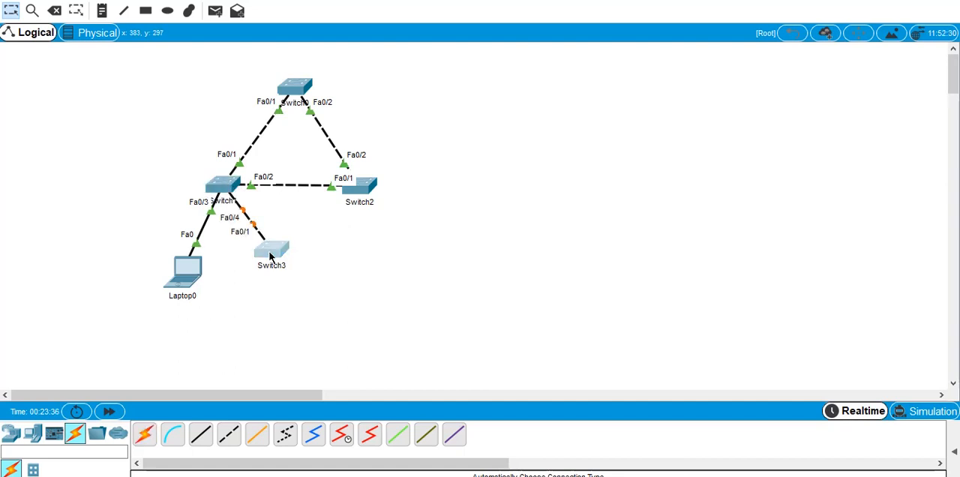
drag(266, 251, 289, 278)
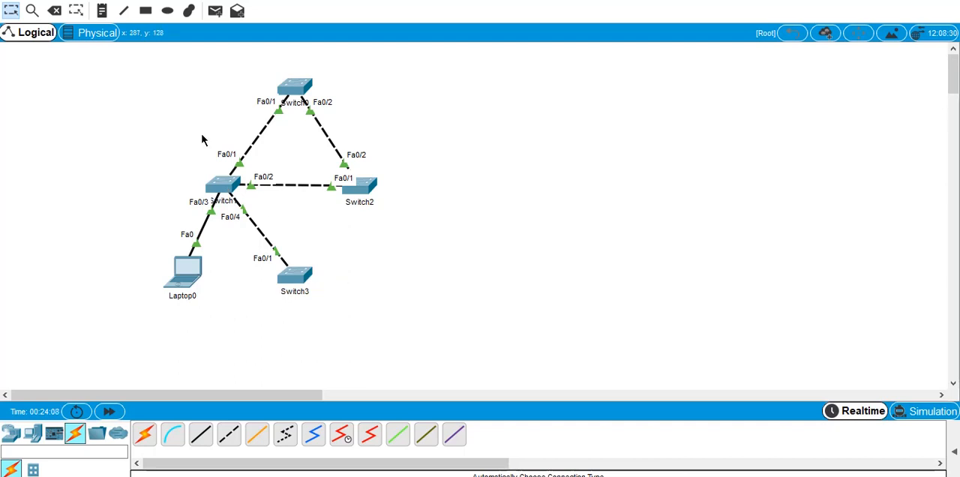
- Reopen Switch1's command line in an enlarged window and leave interface configuration for privileged mode
click(229, 178)
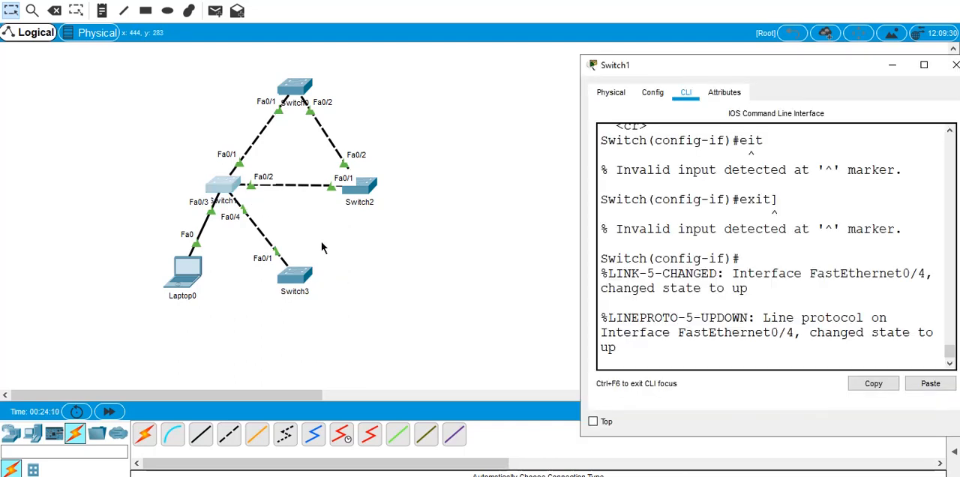
double_click(828, 69)
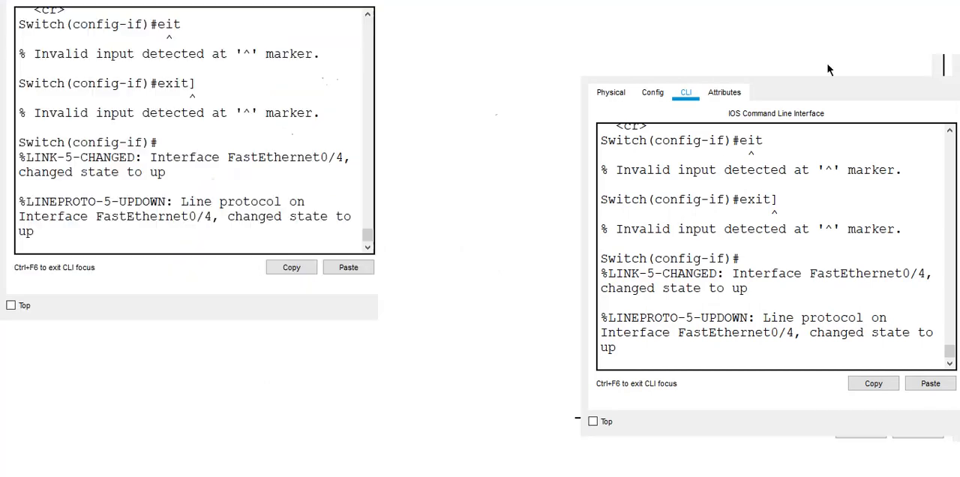
key(Return)
key(Return)
key(Return)
key(Return)
key(Return)
key(Return)
key(Return)
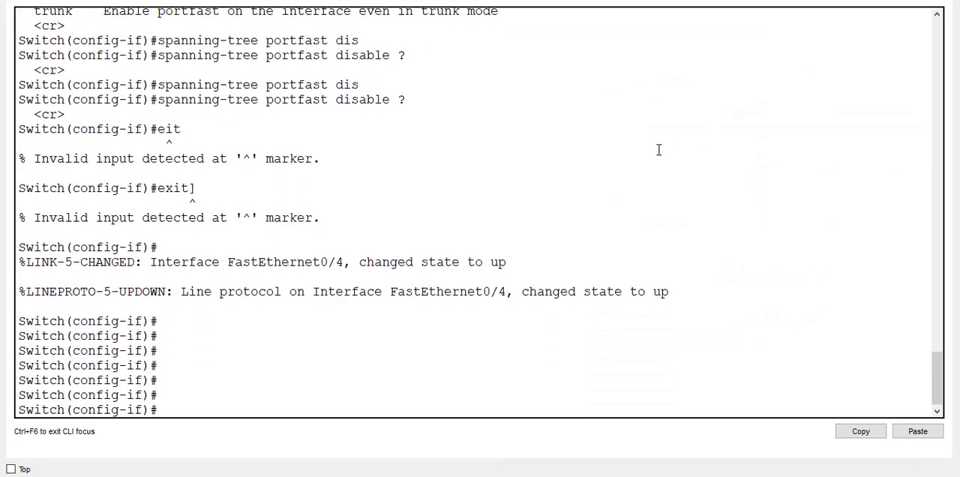
key(ctrl+z)
key(Return)
key(Return)
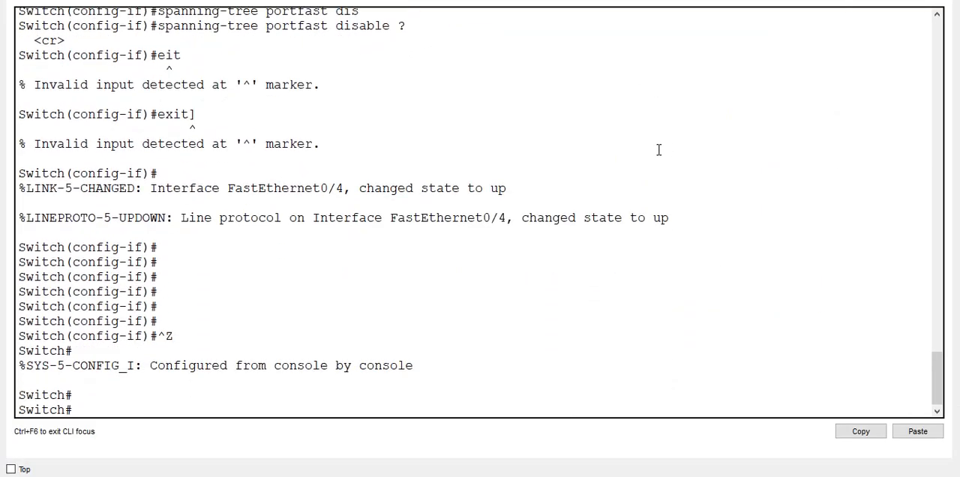
- Run show spanning-tree on Switch1 and examine the root bridge and port roles for VLANs 1 and 10
text(sho sap)
key(Return)
text(sho s)
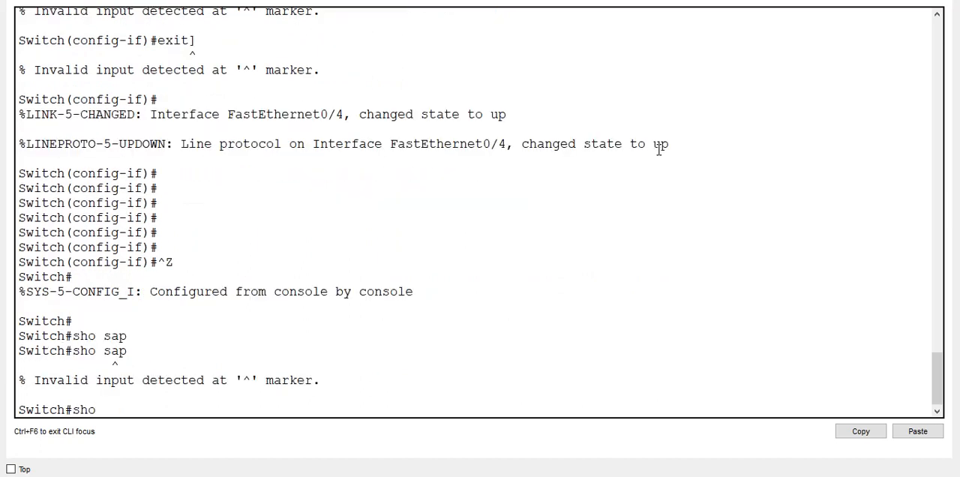
key(BackSpace)
text(span)
key(Tab)
key(Return)
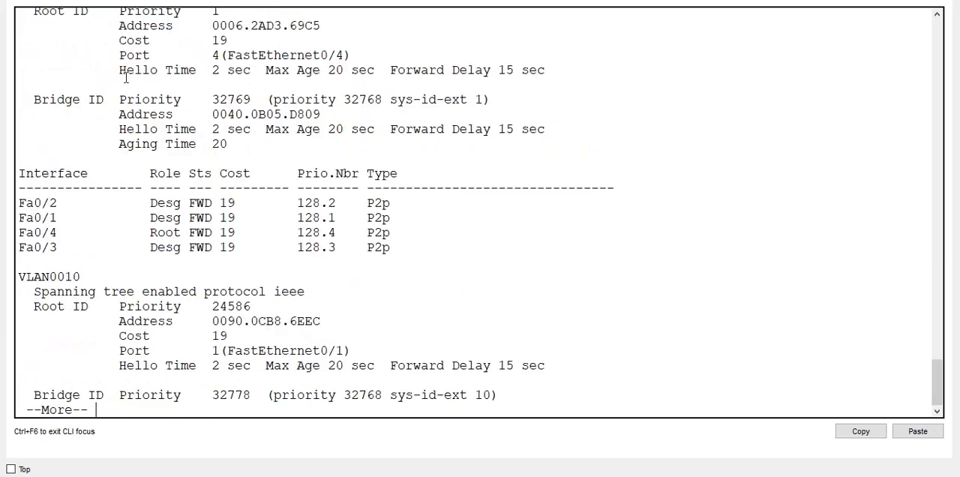
scroll(110, 120, up, 2)
scroll(108, 81, down, 2)
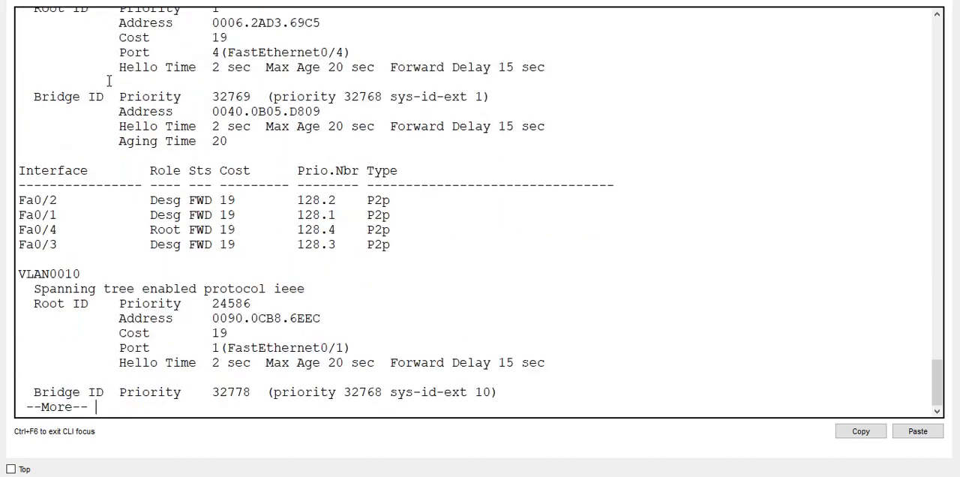
scroll(126, 95, up, 1)
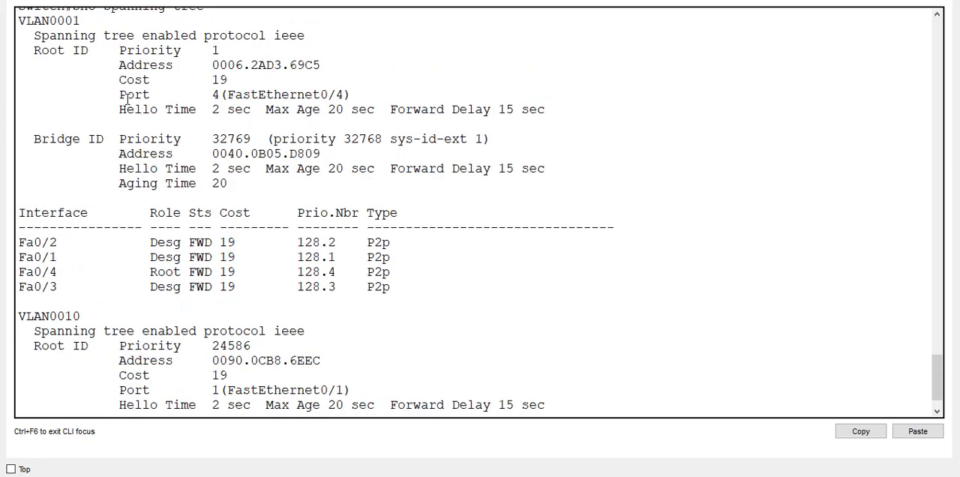
key(space)
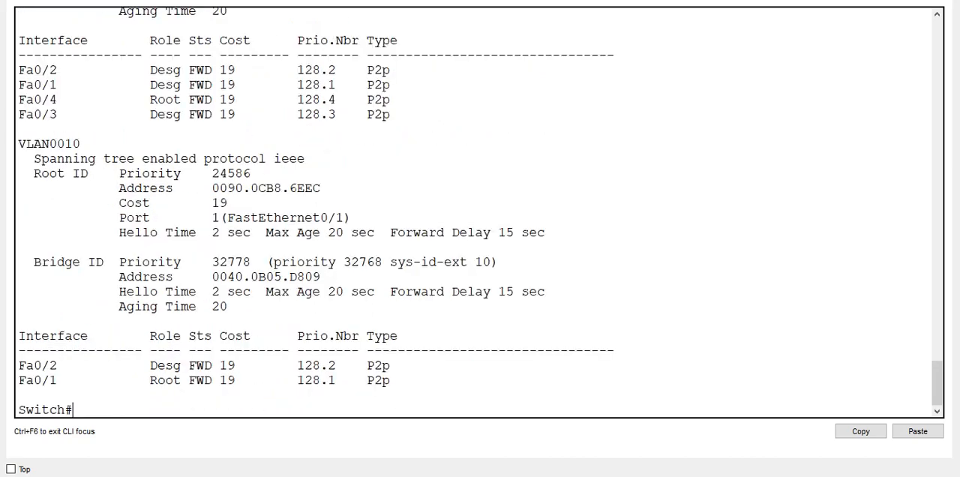
- Switch to Switch0's enlarged command line and run show spanning-tree to examine its root bridge details
click(879, 0)
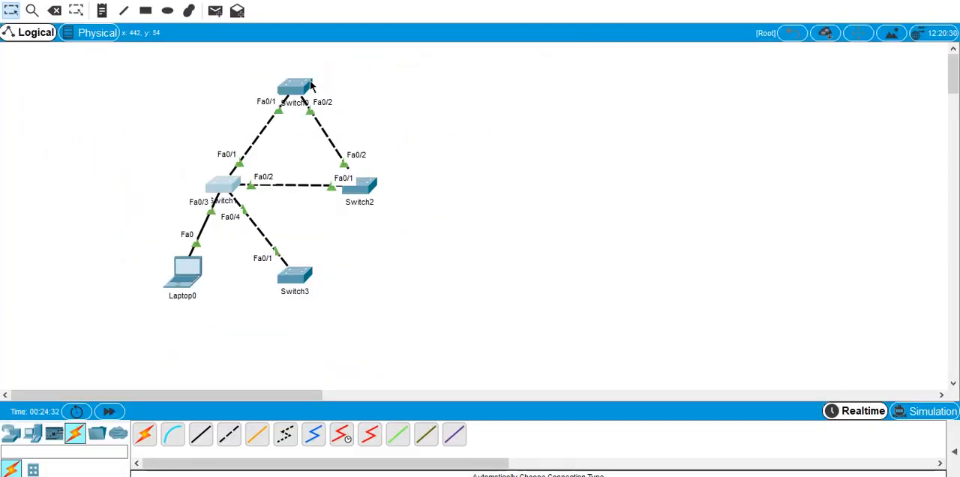
click(310, 85)
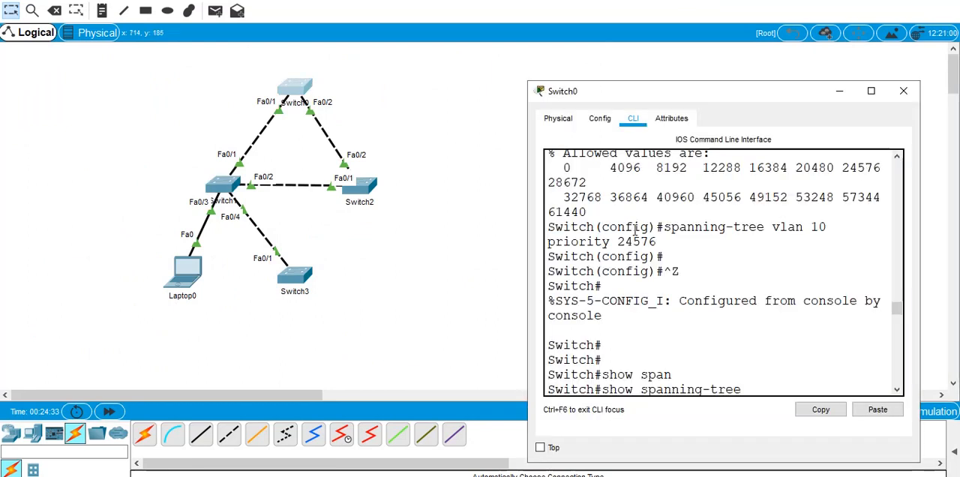
double_click(771, 82)
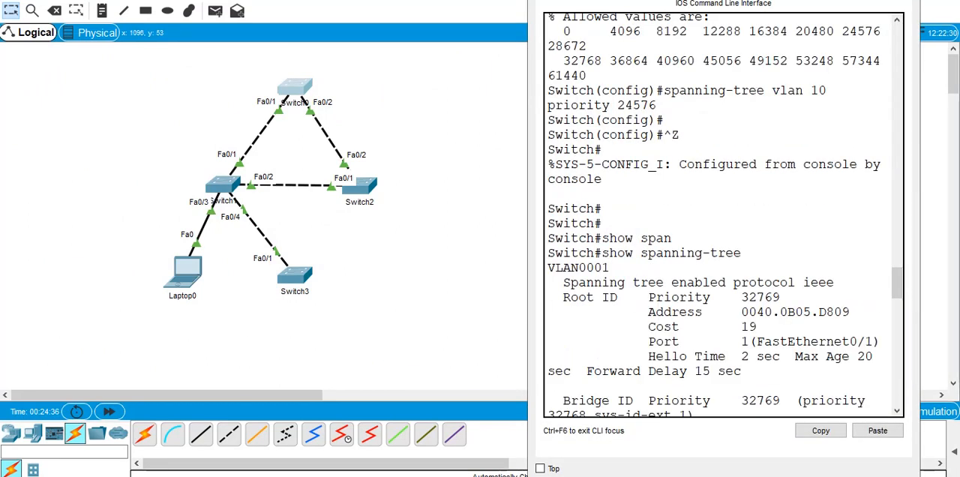
double_click(658, 0)
click(871, 91)
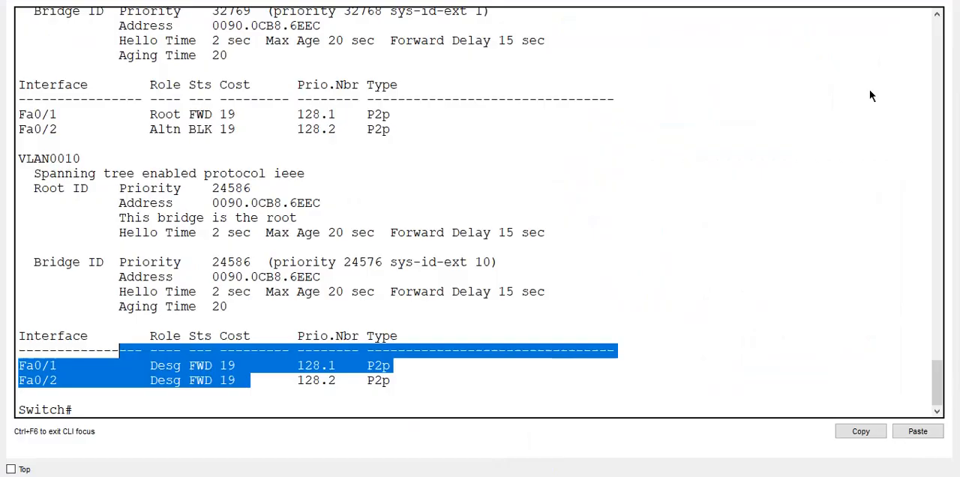
key(Return)
key(Return)
key(Return)
key(Return)
key(Return)
key(Return)
key(Return)
key(Return)
key(Return)
key(Return)
key(Return)
key(Return)
key(Return)
key(Return)
key(Return)
key(Return)
key(Return)
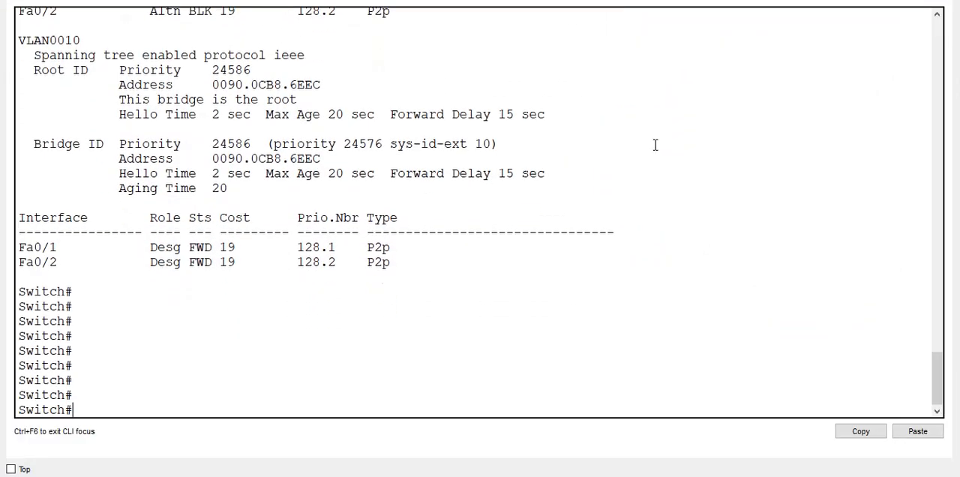
key(Up)
key(Return)
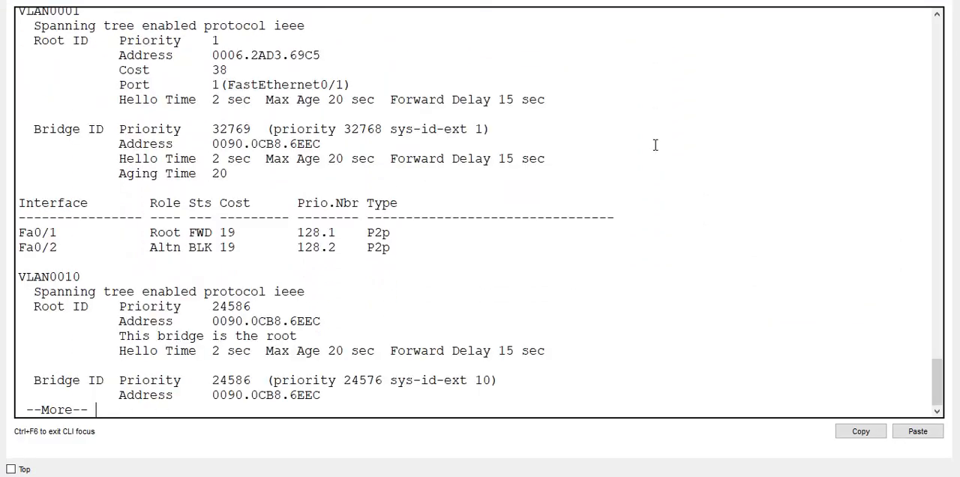
- Display the rest of Switch0's spanning-tree output to examine VLAN 10's port roles, and recall the show spanning-tree command
key(space)
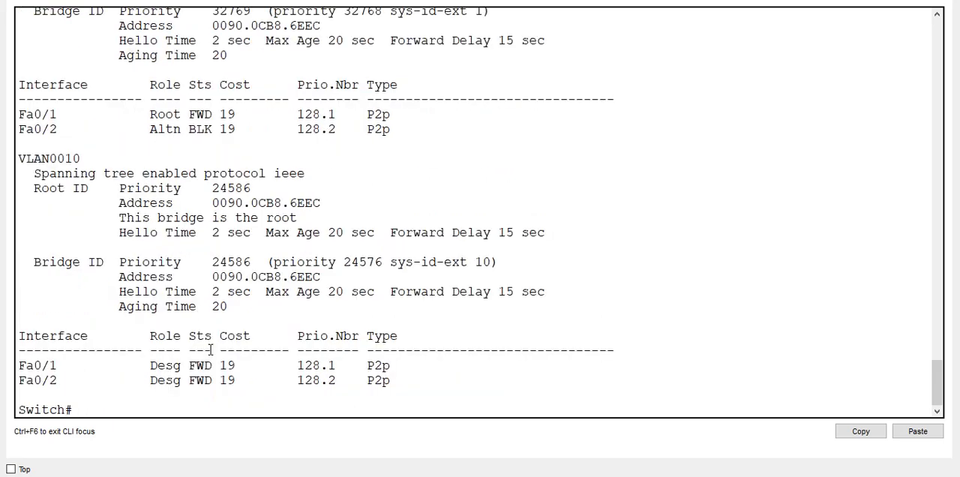
key(Return)
key(Return)
key(Return)
key(Return)
key(Return)
key(Up)
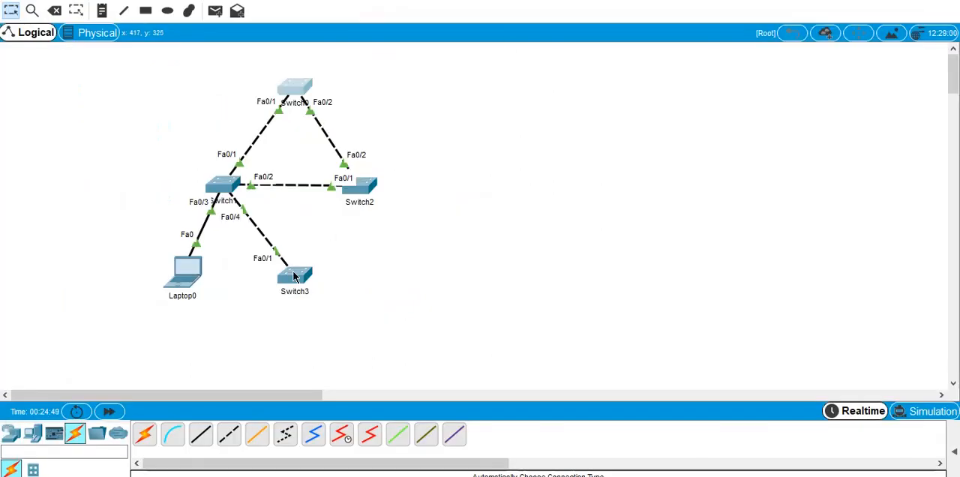
- Open Switch3's command line in an enlarged window and enter global configuration mode
click(293, 273)
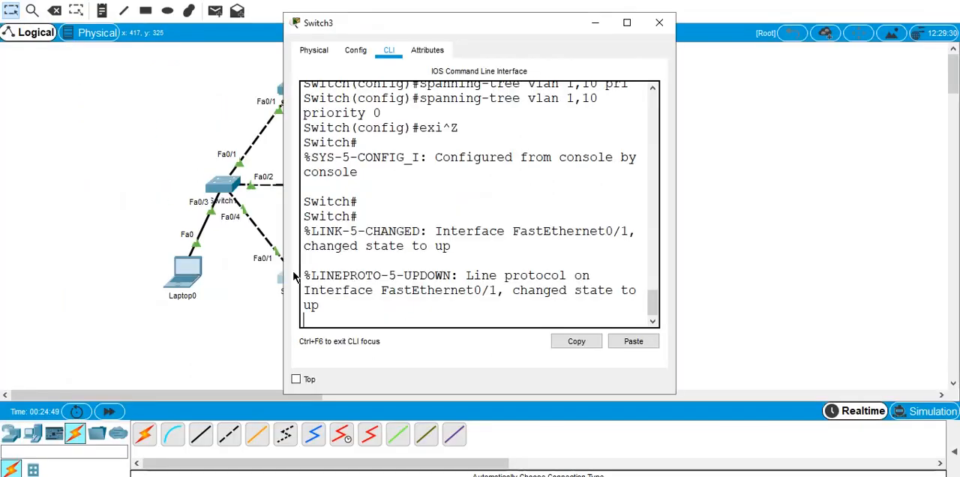
click(626, 22)
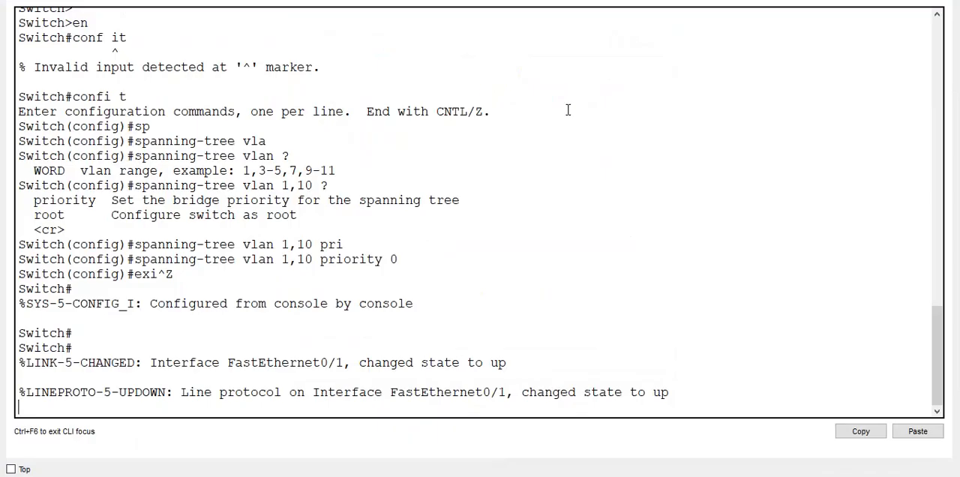
key(Return)
key(Return)
key(Return)
key(Return)
text(confi t)
key(Return)
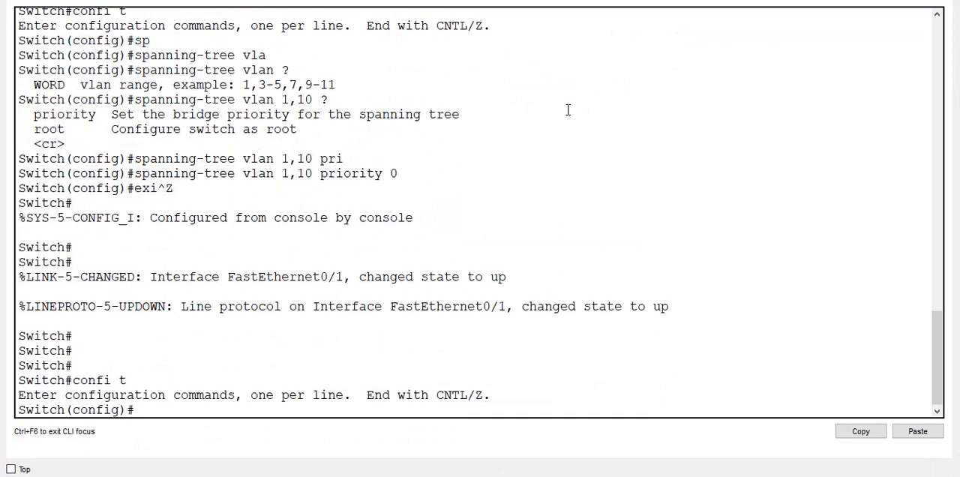
- Set Switch3's interface f0/1 to switchport mode trunk and exit back to global configuration
text(int f0/1)
key(Return)
text(swi)
key(Tab)
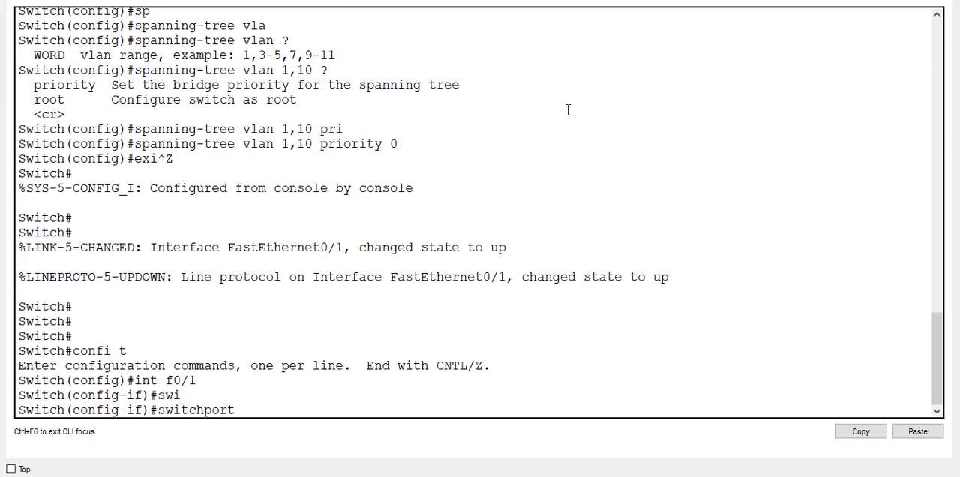
text(mode)
key(Tab)
text(tru)
key(Tab)
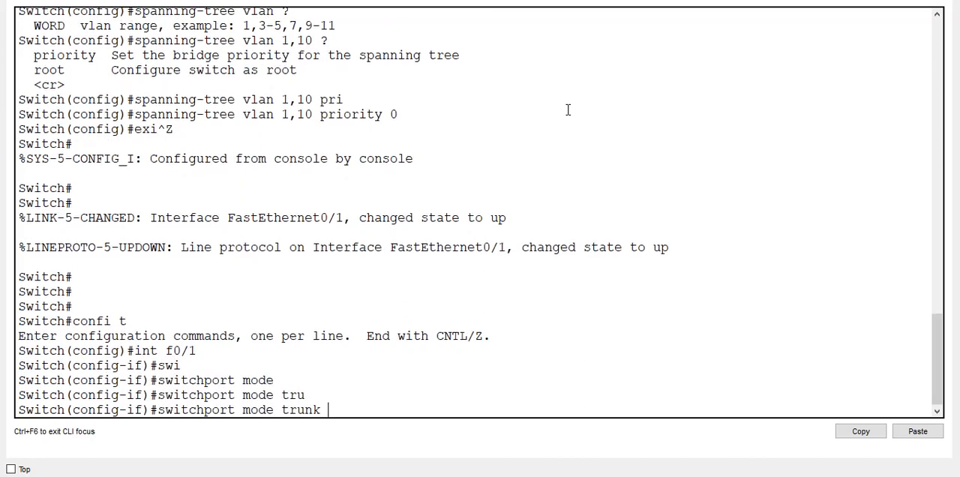
key(Return)
text(exit)
key(Return)
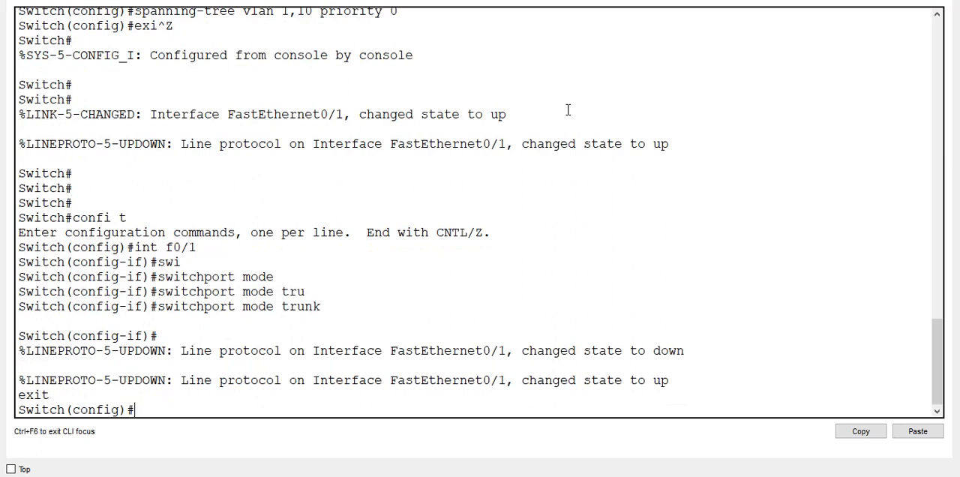
- Create VLAN 10 on Switch3 and return to privileged mode
text(vlan 10)
key(Return)
key(Return)
text(exit)
key(Return)
key(Return)
key(Return)
key(Return)
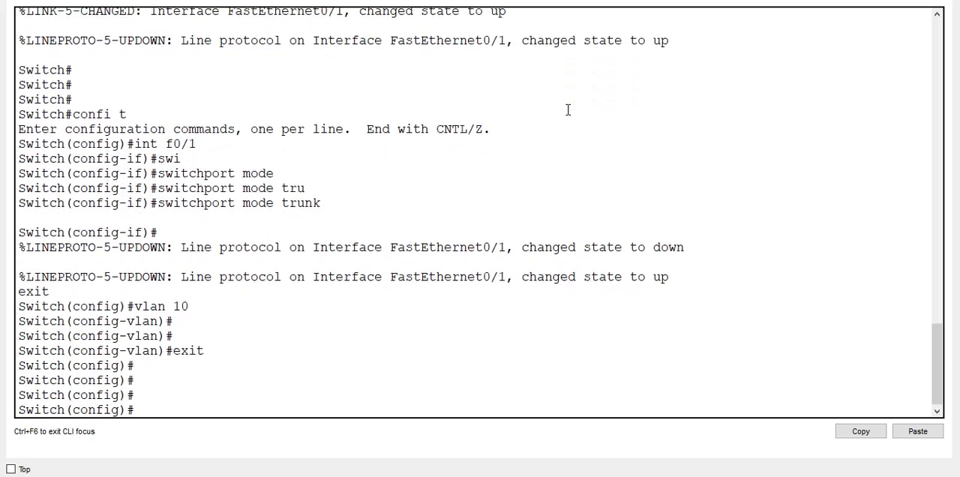
key(ctrl+z)
key(Return)
key(Return)
key(Return)
key(Return)
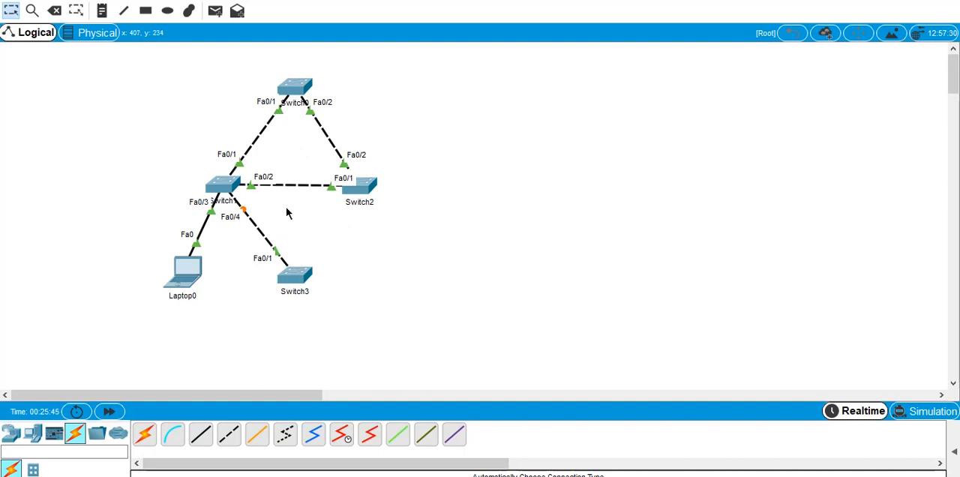
- Reopen Switch3's command line, run show spanning-tree and examine the root bridge details for VLANs 1 and 10 in an enlarged window
click(292, 274)
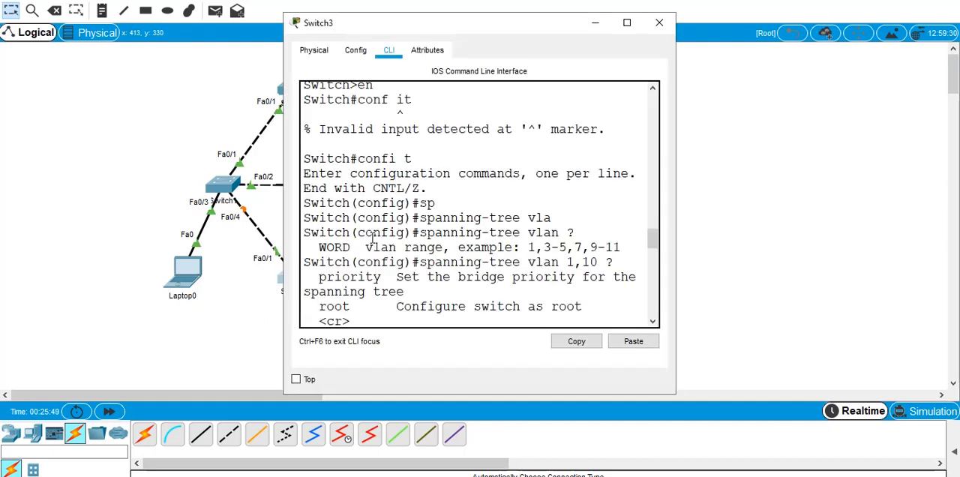
key(Return)
key(Return)
key(Return)
key(Return)
key(Return)
key(Return)
key(Return)
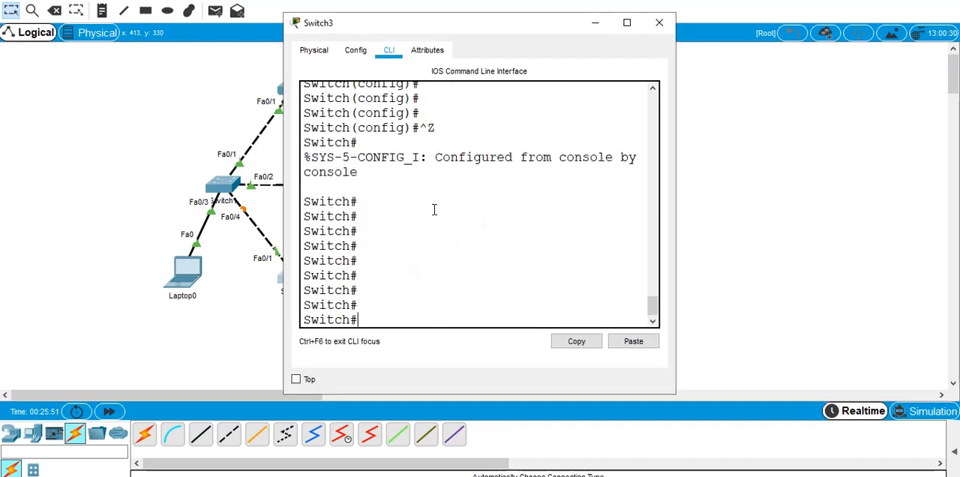
text(show vlan)
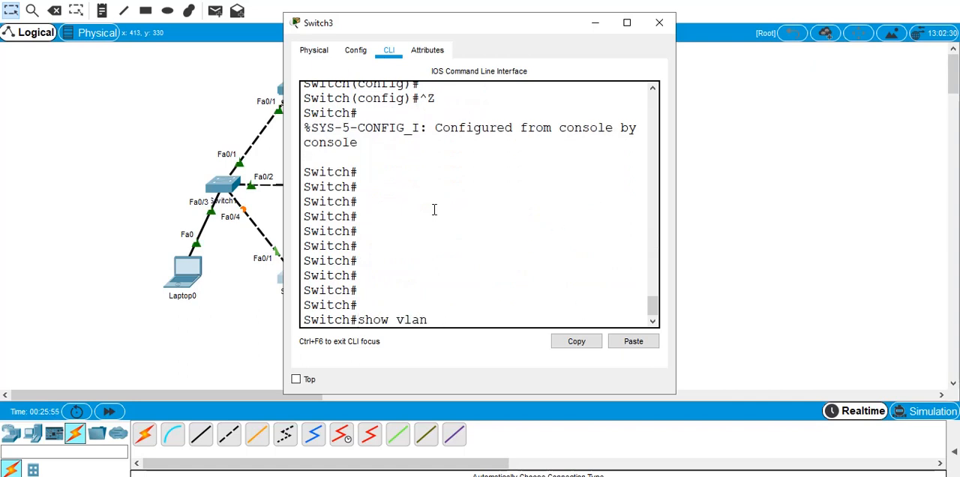
key(BackSpace)
key(BackSpace)
key(BackSpace)
key(BackSpace)
text(sp)
key(Tab)
key(Return)
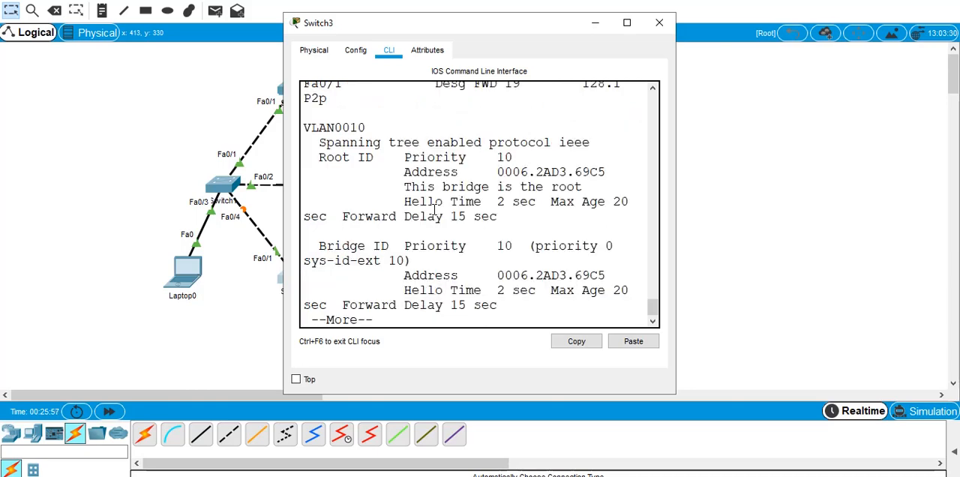
click(627, 23)
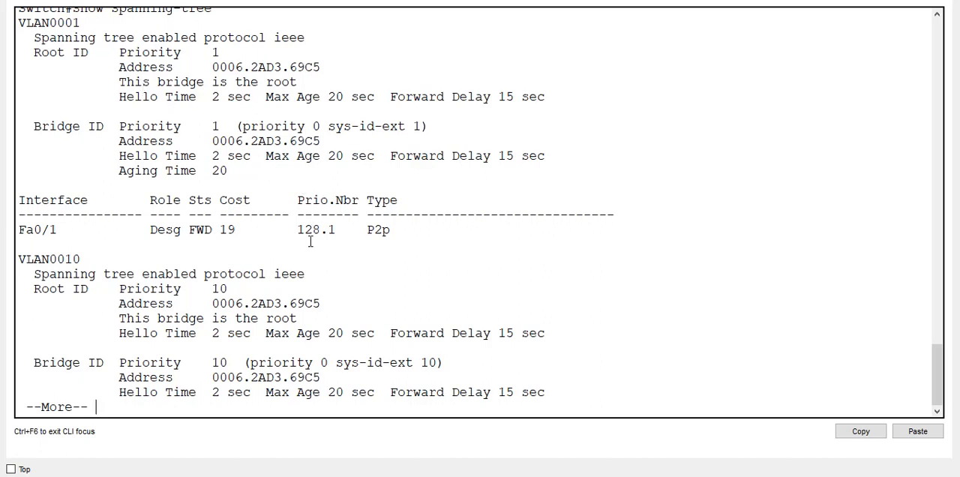
key(space)
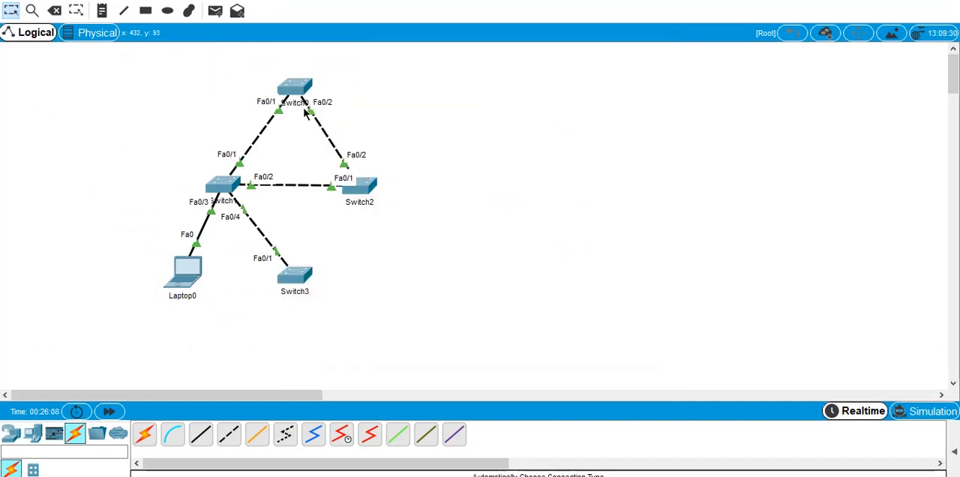
- Reopen Switch0's command line, run the recalled show spanning-tree command and page through to a clean prompt
click(303, 88)
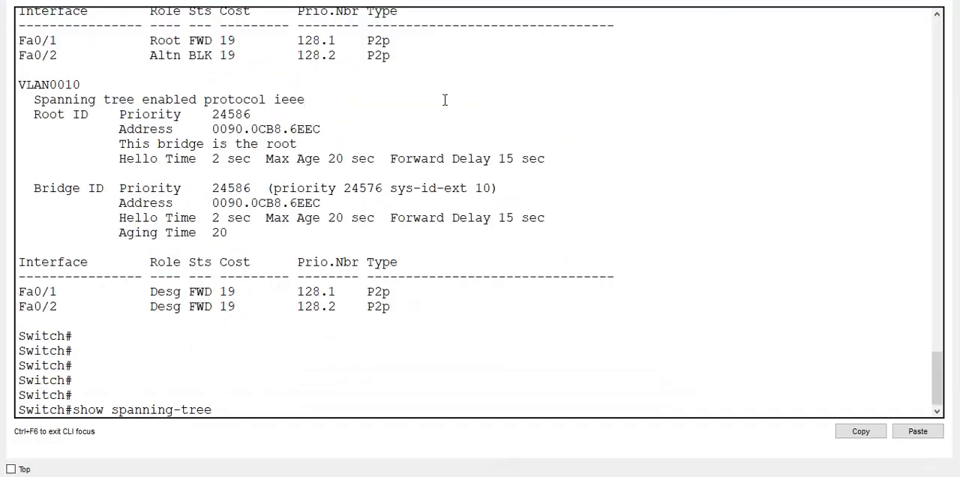
click(421, 130)
key(Return)
key(Return)
key(Return)
key(Return)
key(Return)
key(Return)
key(ctrl+c)
key(Return)
- Run show spanning-tree on Switch0 again, examine the root IDs for VLANs 1 and 10, and return to the topology
key(Return)
key(Return)
key(Return)
key(Return)
key(Return)
key(Return)
key(Return)
key(Return)
key(Return)
key(Return)
key(Return)
key(Return)
key(Return)
key(Return)
key(Return)
key(Return)
key(Return)
key(Return)
key(Return)
key(Return)
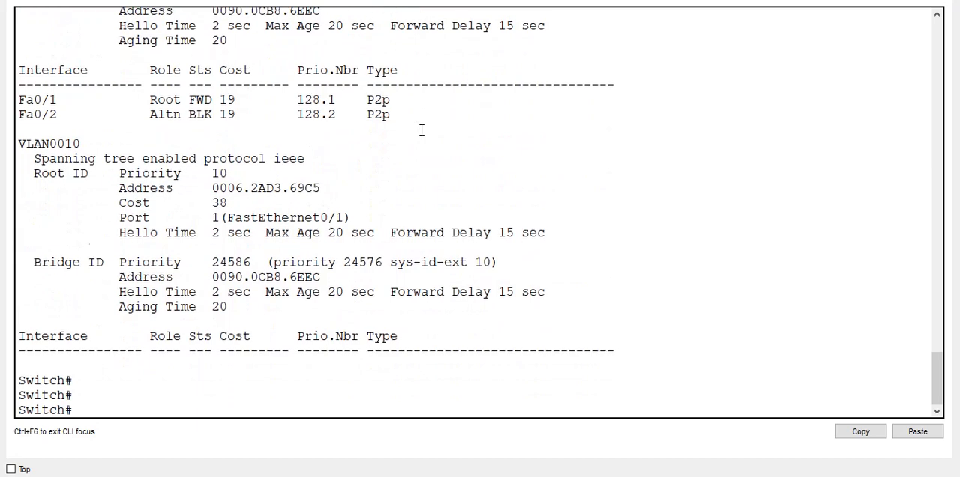
key(Up)
key(Return)
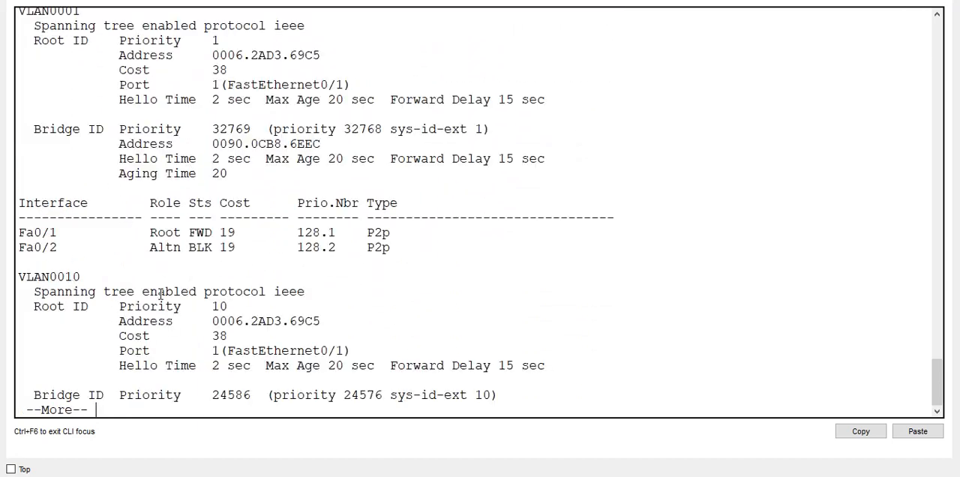
scroll(240, 161, up, 2)
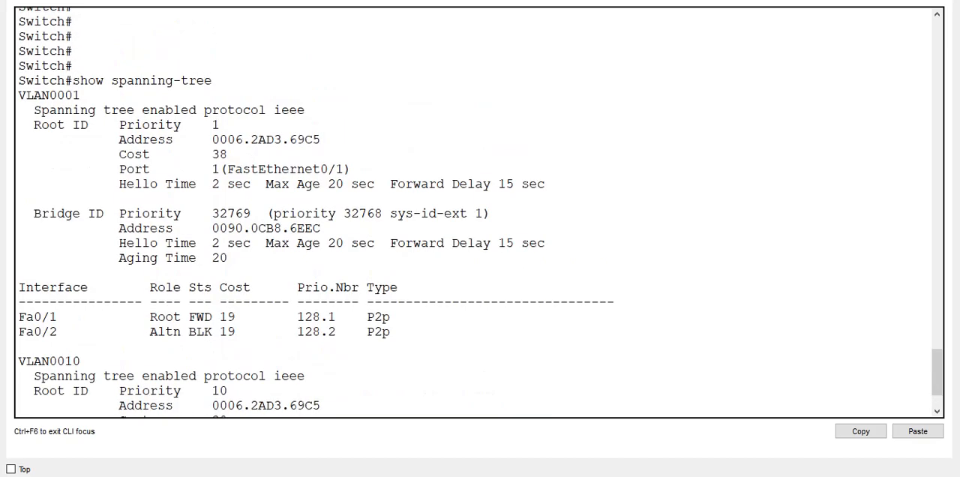
key(super+Down)
click(116, 143)
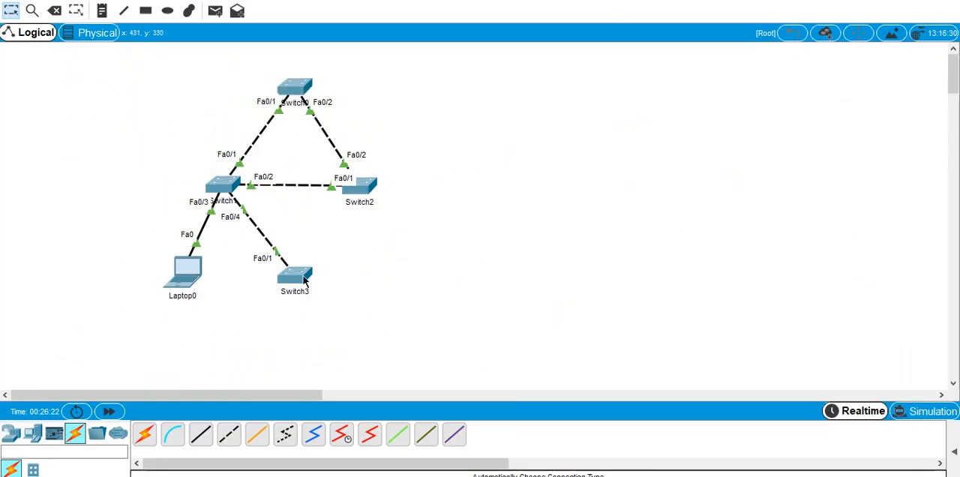
- Open Switch1's command line in an enlarged window and enter interface configuration for f0/4
mouse_move(305, 292)
click(218, 185)
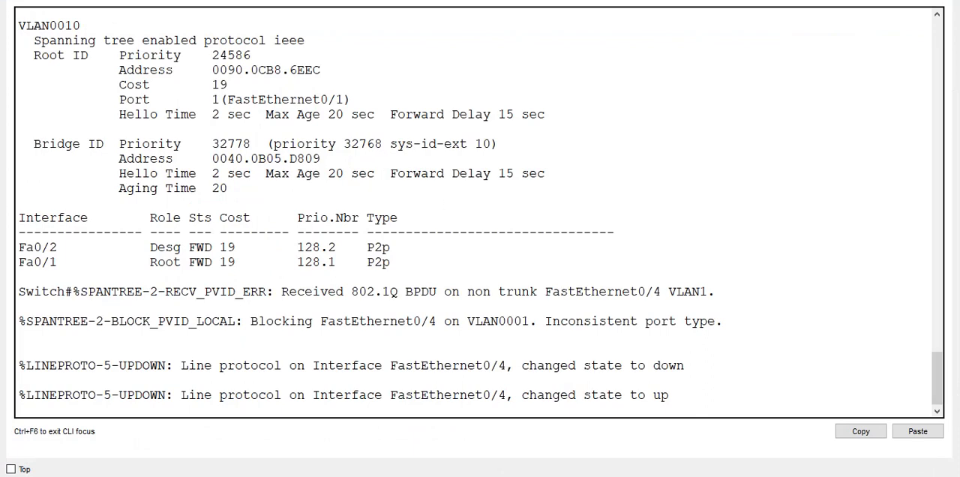
drag(633, 1, 689, 53)
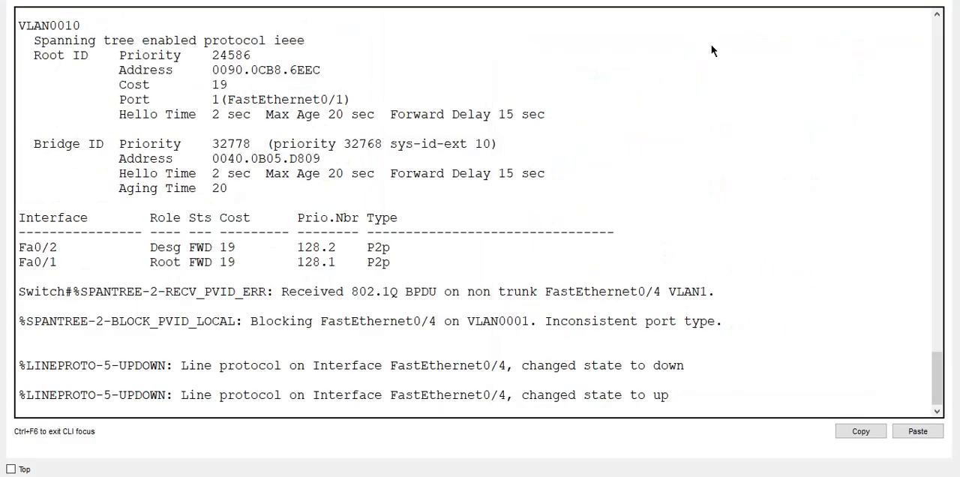
key(Return)
key(Return)
key(Return)
key(Return)
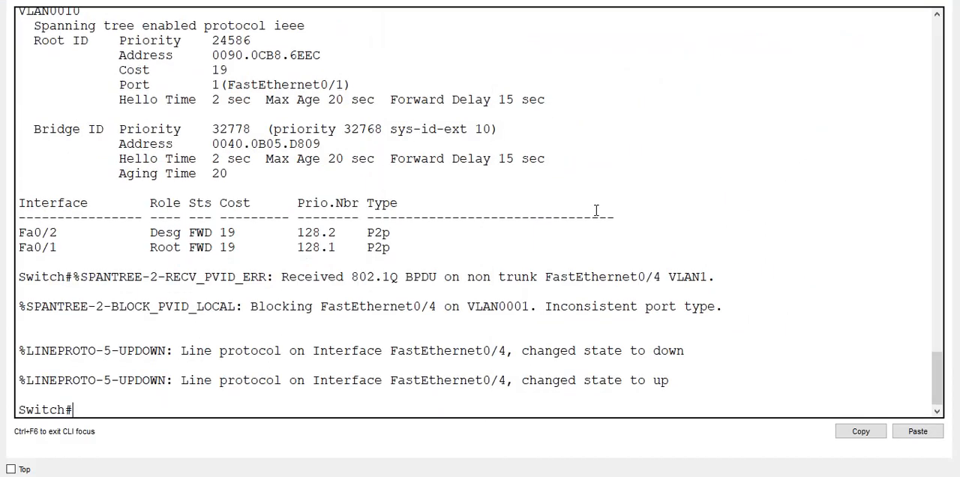
text(confi t)
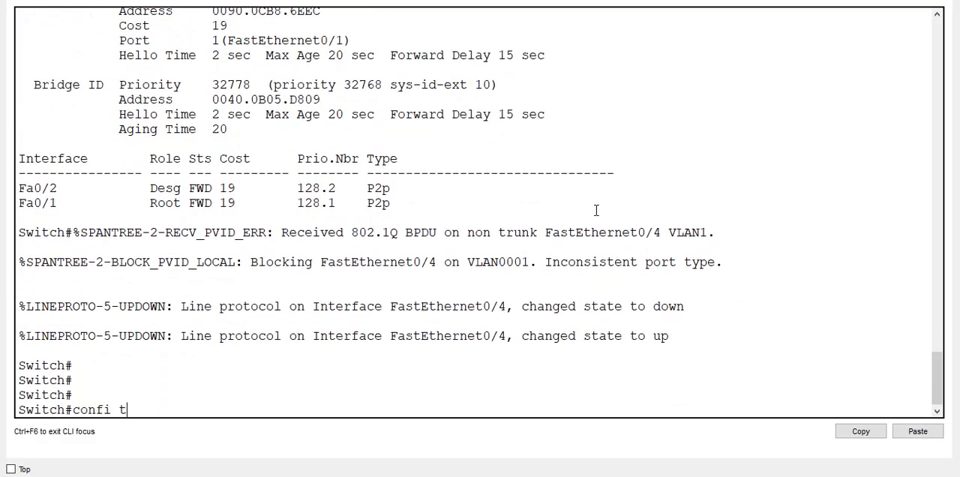
key(Return)
text(i)
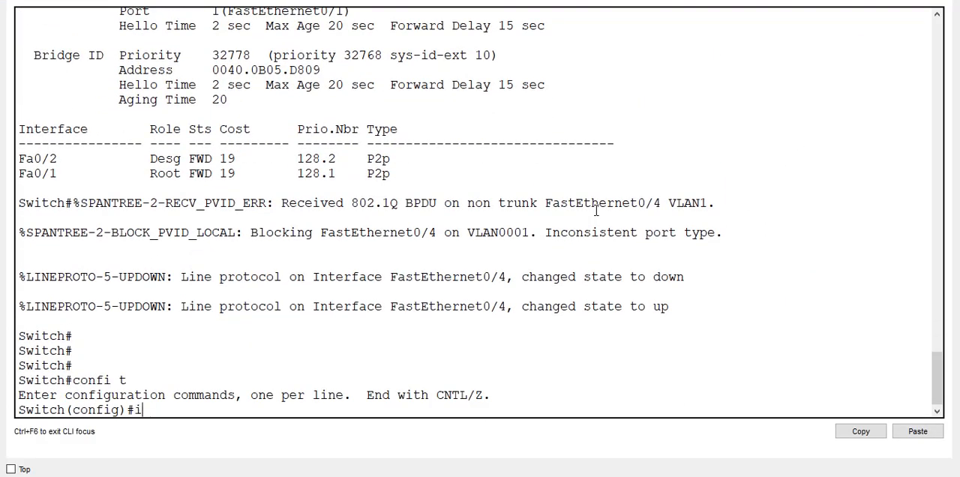
text(nt f0/4)
key(Return)
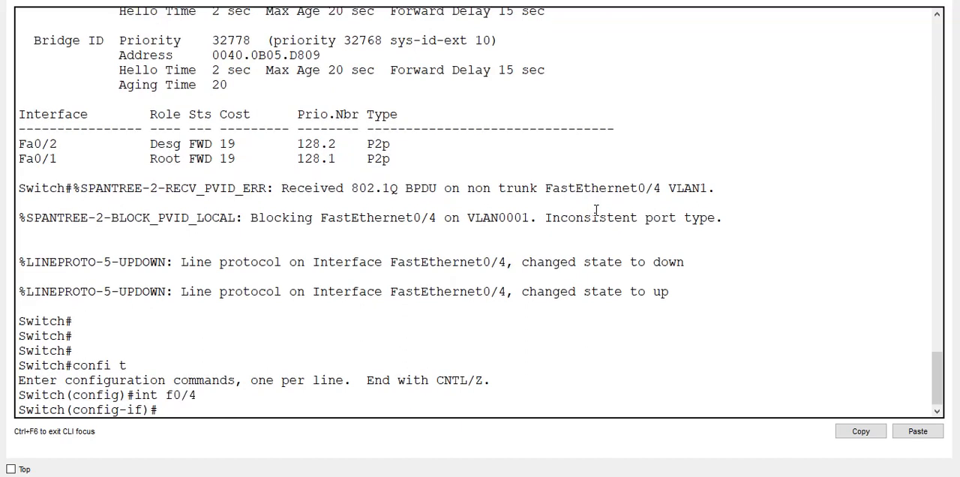
- Look up the spanning-tree options, enable BPDU guard on Switch1's f0/4, and check the link to Switch3 in the topology
text(spa)
key(Tab)
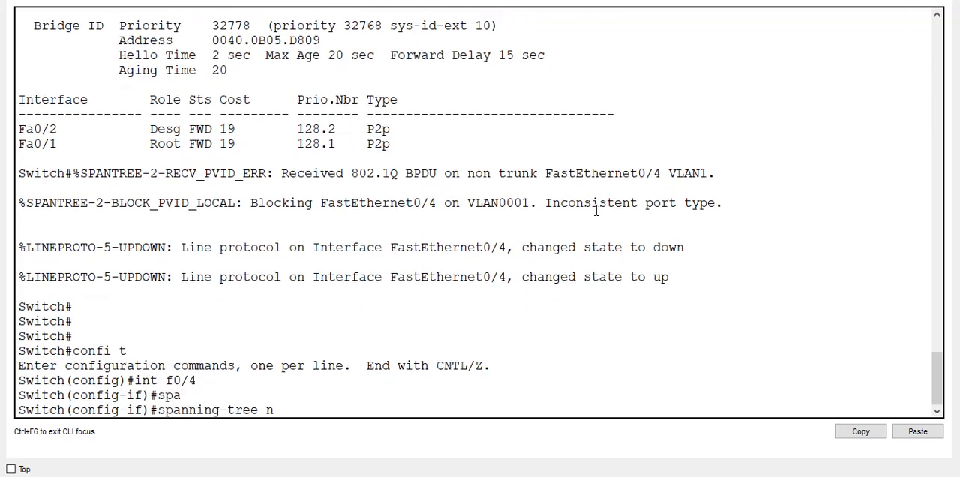
text(?)
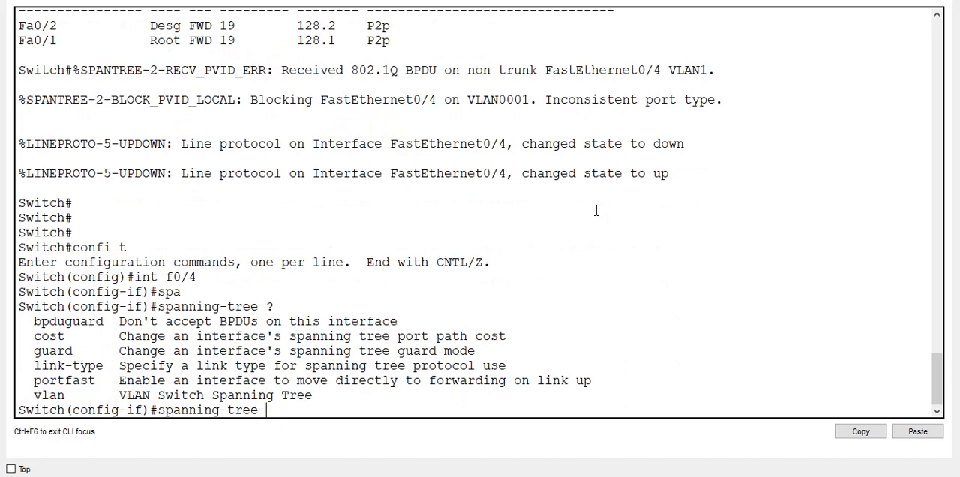
text(bp)
key(Tab)
text(?)
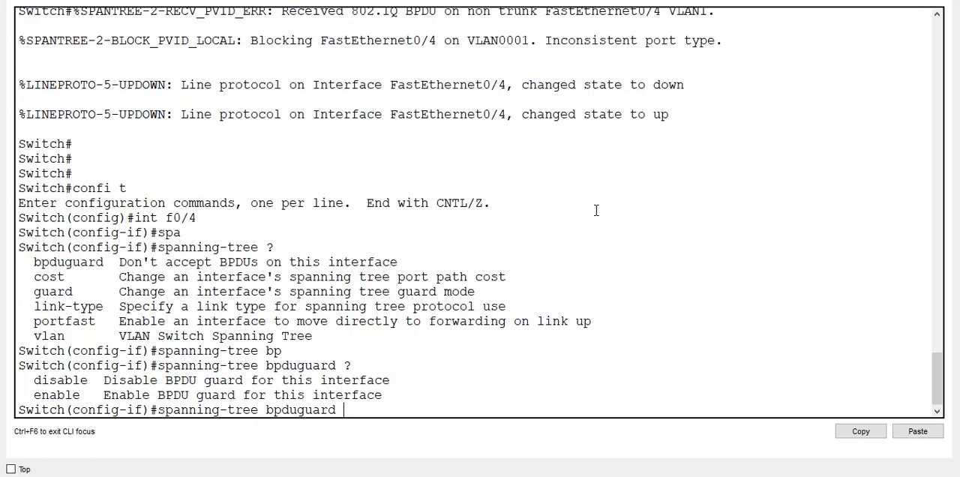
text(en)
key(Tab)
text(?)
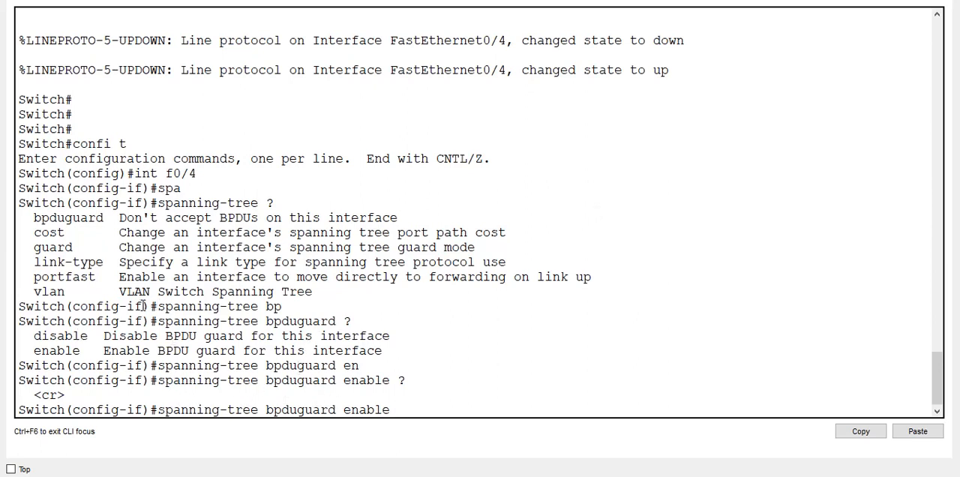
key(Return)
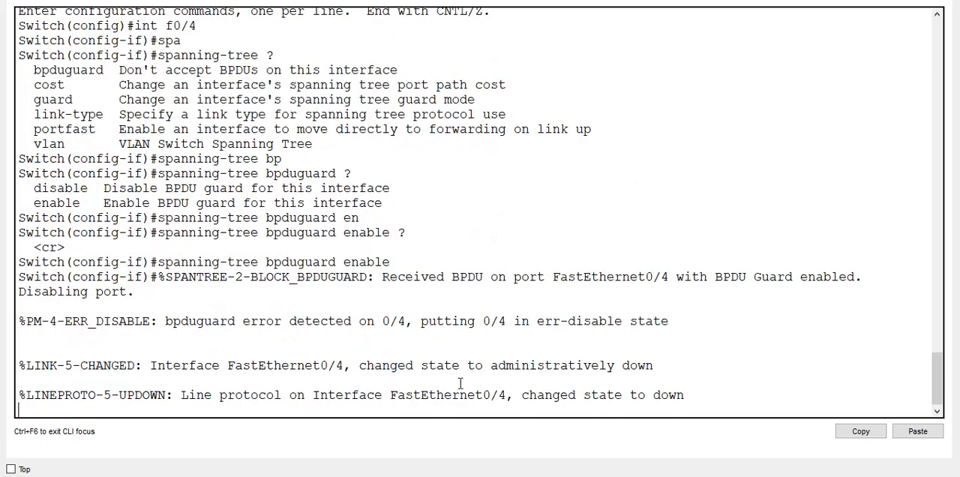
drag(525, 1, 849, 89)
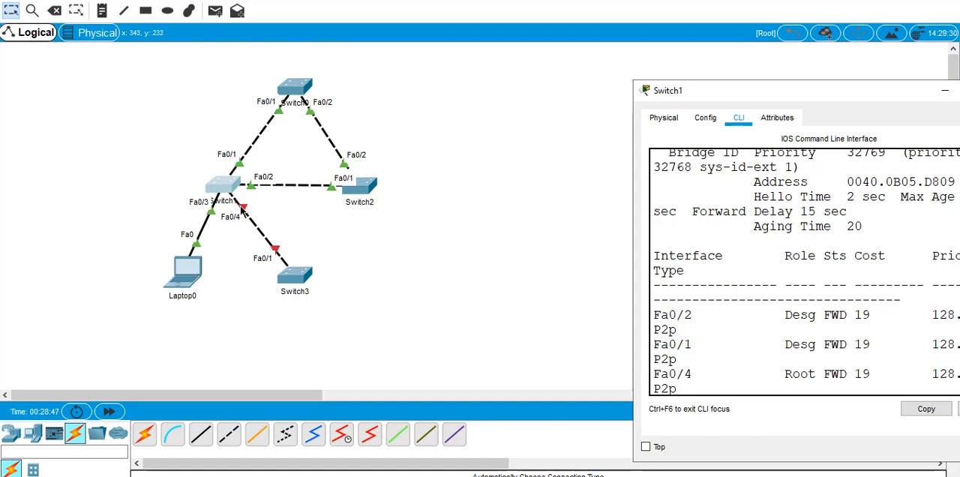
double_click(855, 87)
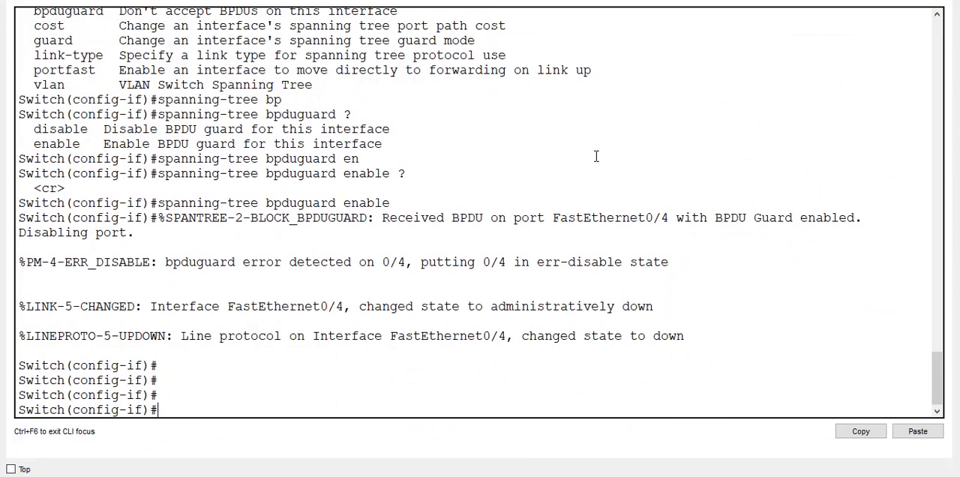
- Leave Switch1's interface configuration mode and return to a clean privileged prompt
key(ctrl+z)
key(Return)
key(Return)
key(Return)
key(Return)
- Run show ip int b on Switch1, check the FastEthernet0/4 row and end the listing at the prompt
text(sh)
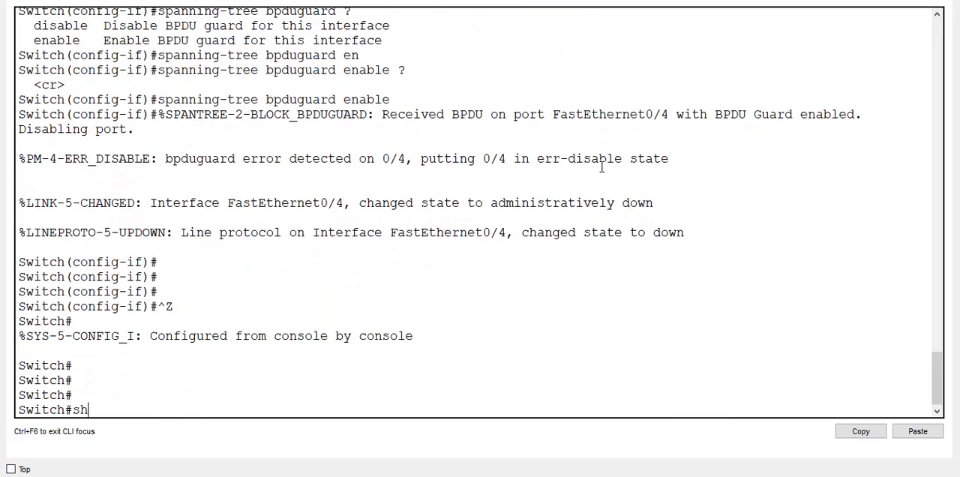
text(o wip int b)
key(Return)
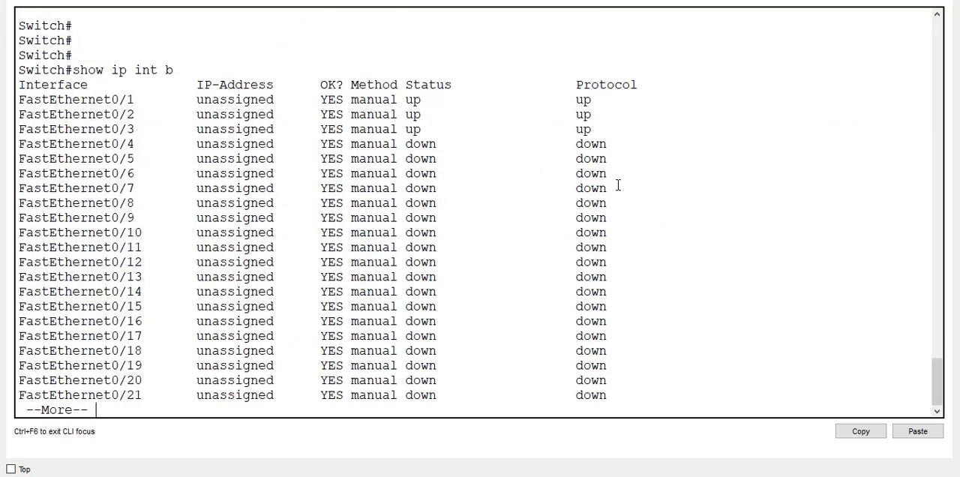
triple_click(146, 144)
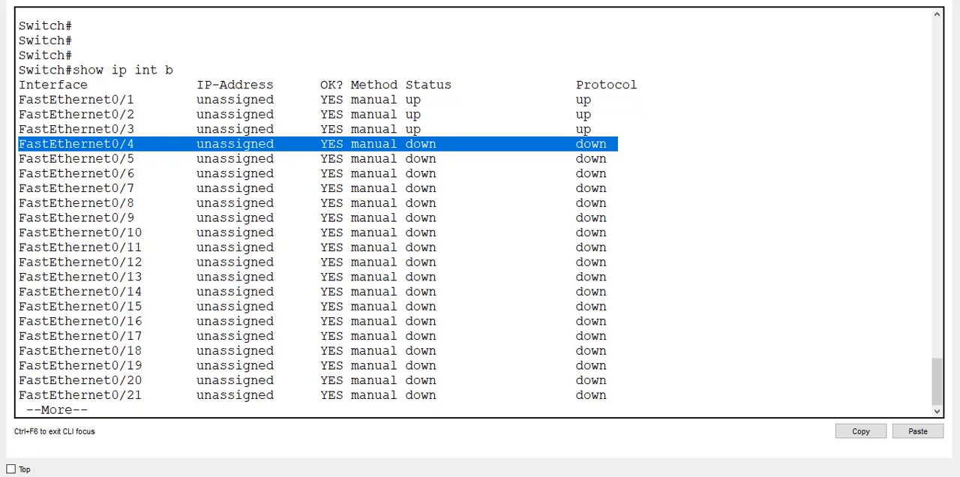
key(Return)
key(Return)
key(ctrl+c)
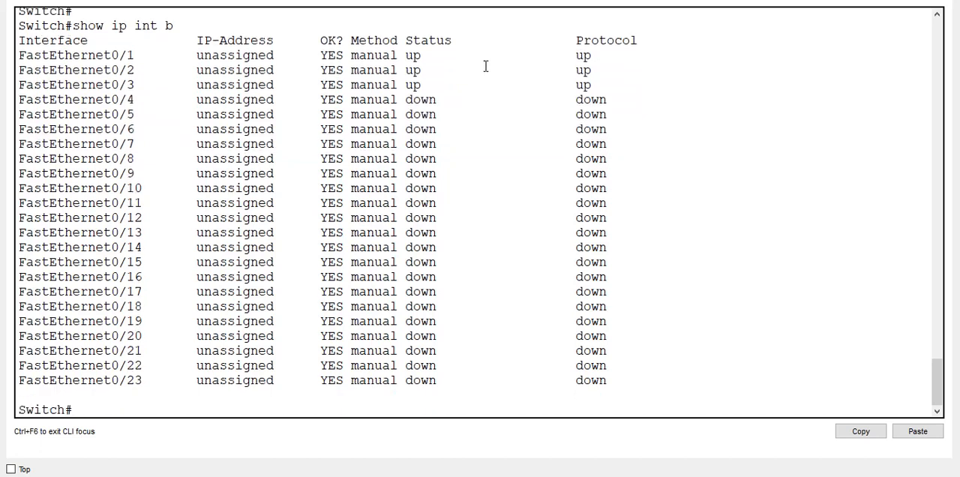
- Run show int f0/4 on Switch1, examine the interface's status line and return to the topology
text(show int f0/)
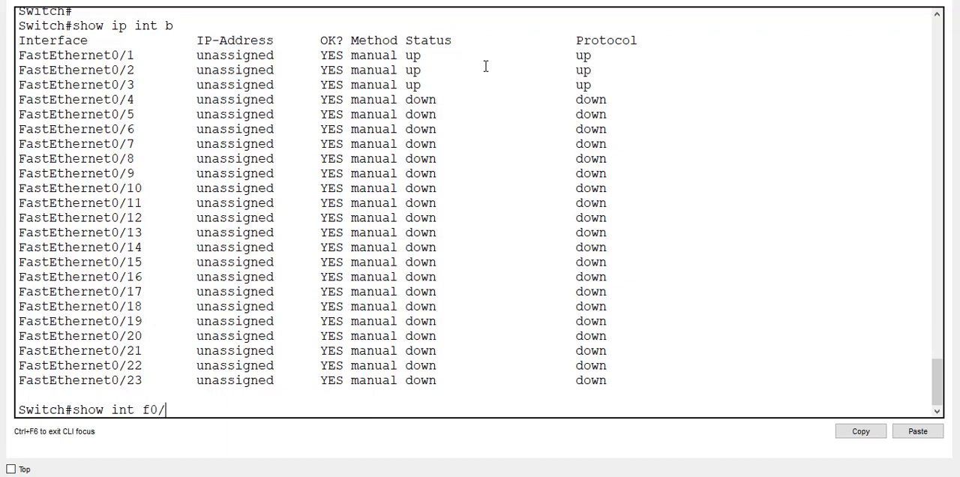
text(4)
key(Return)
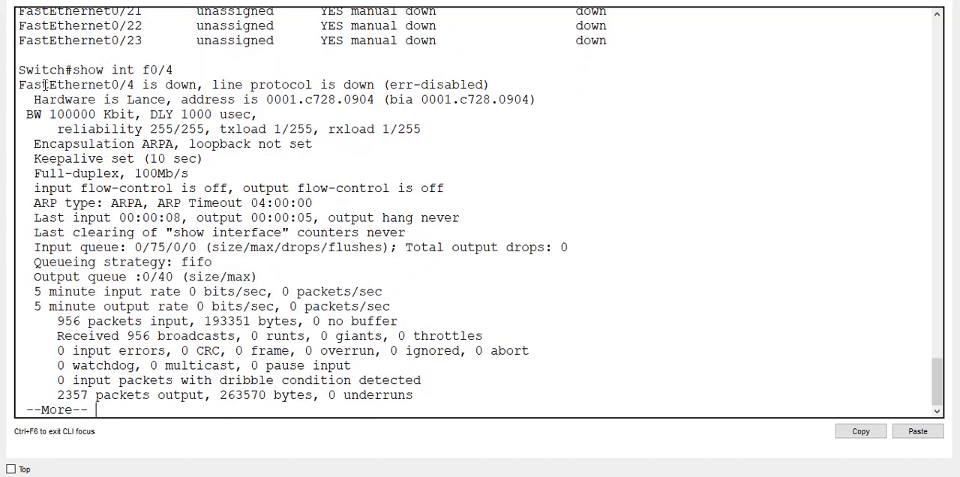
drag(44, 85, 480, 86)
click(210, 79)
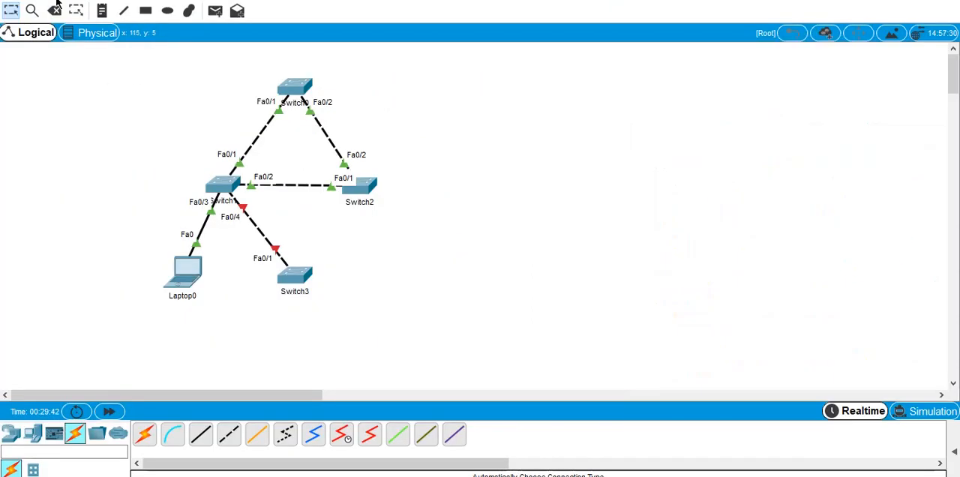
- Delete the cable between Switch1 and Switch3, and switch back to the selection tool
click(55, 9)
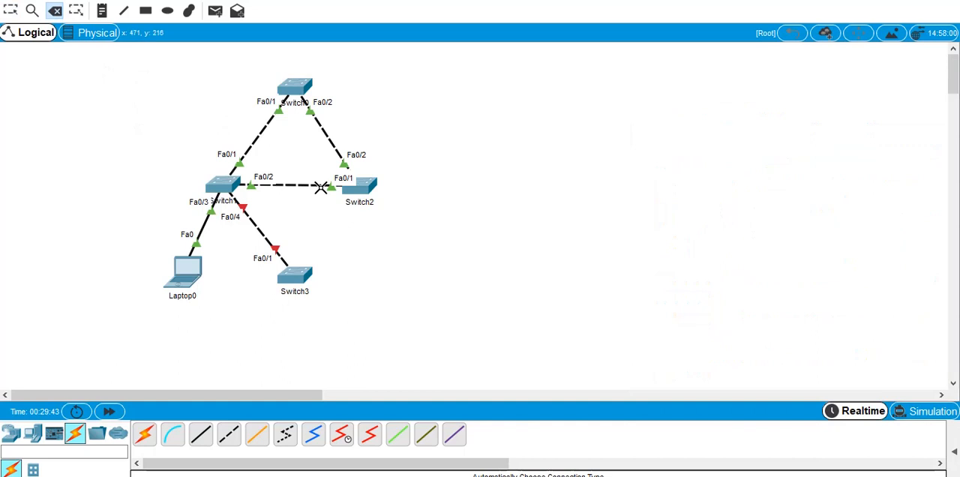
click(268, 240)
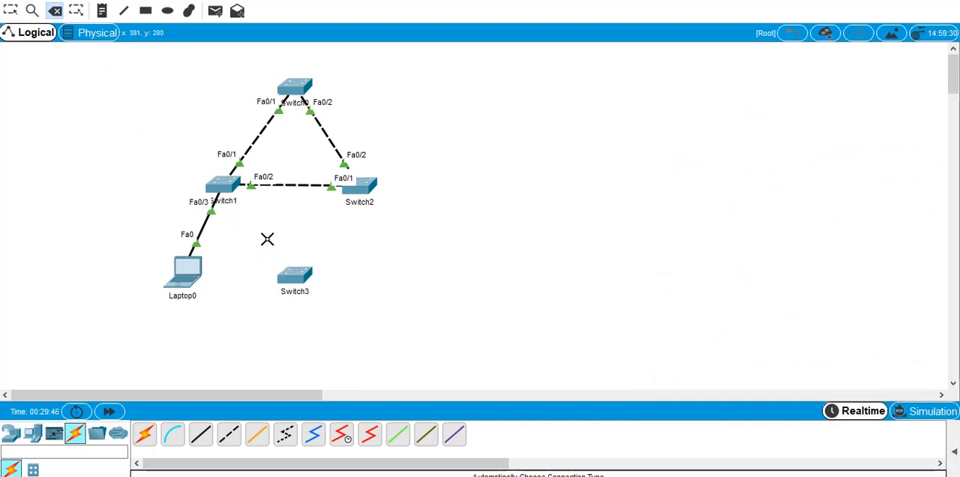
click(9, 10)
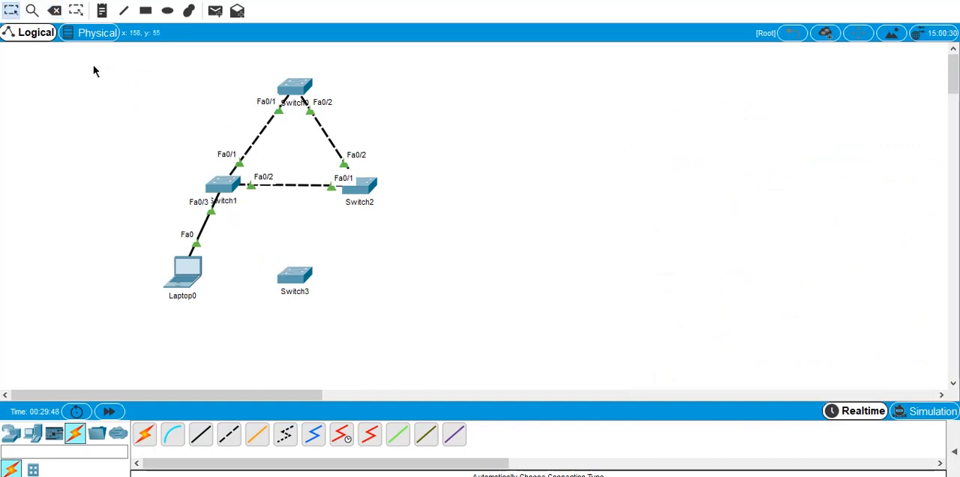
- Reopen Switch1's command line, end the paused listing and enter interface configuration for f0/4
click(222, 184)
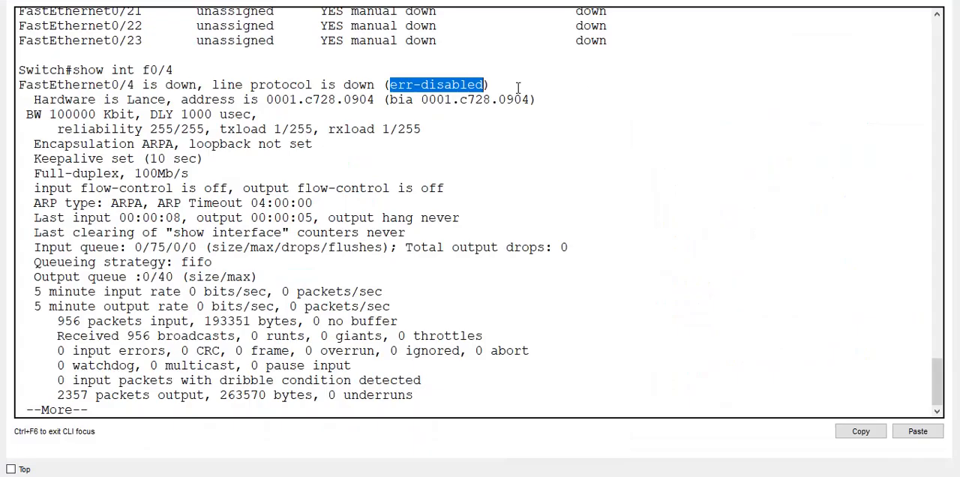
click(569, 187)
key(space)
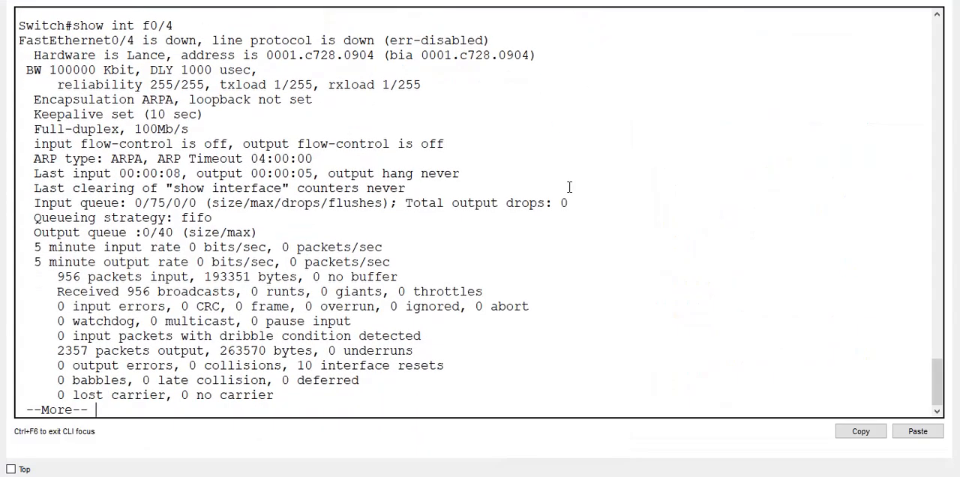
text(ch#c)
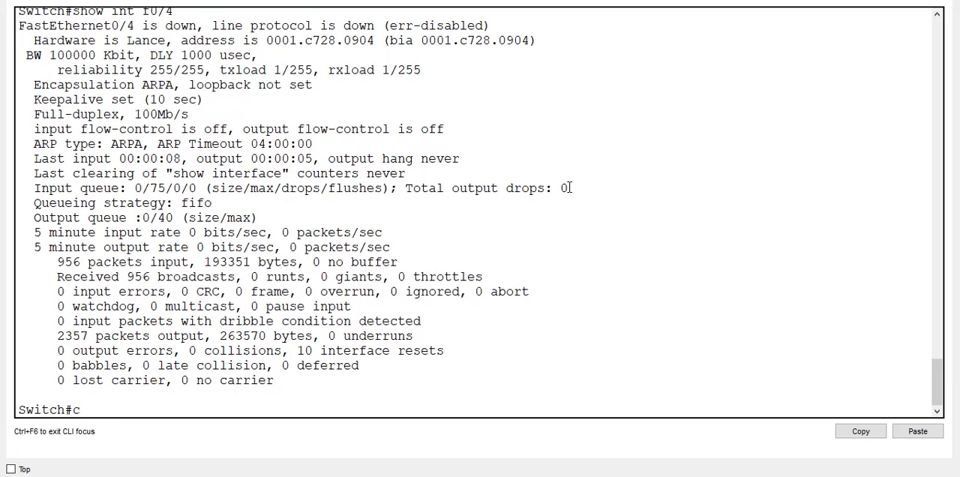
text(onfi t)
key(Return)
text(int)
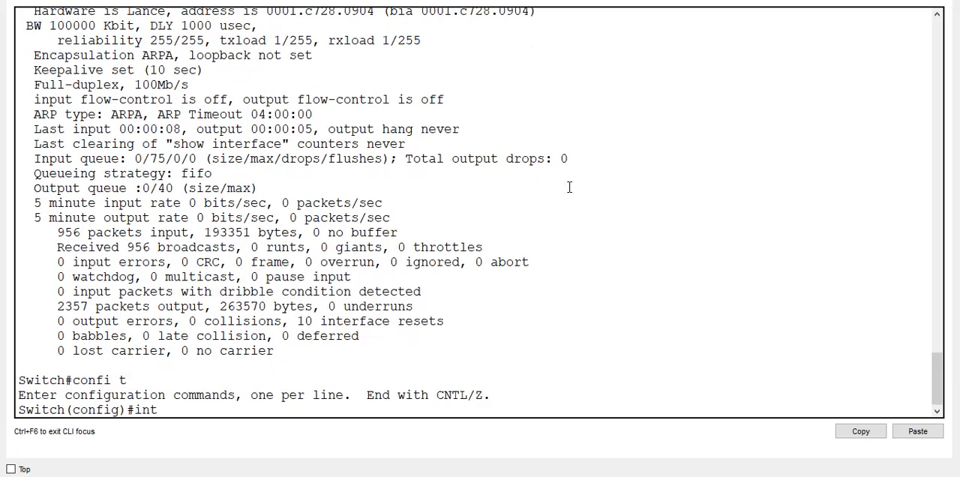
text( f0/1)
key(BackSpace)
text(4)
key(Return)
- Try to bring f0/4 back up with no sh and check the link-state message
text(no sh)
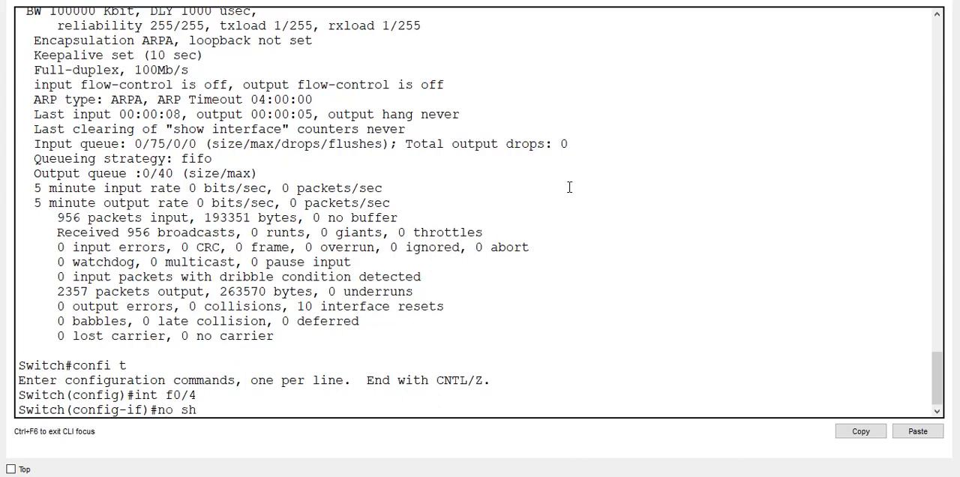
key(Return)
key(Return)
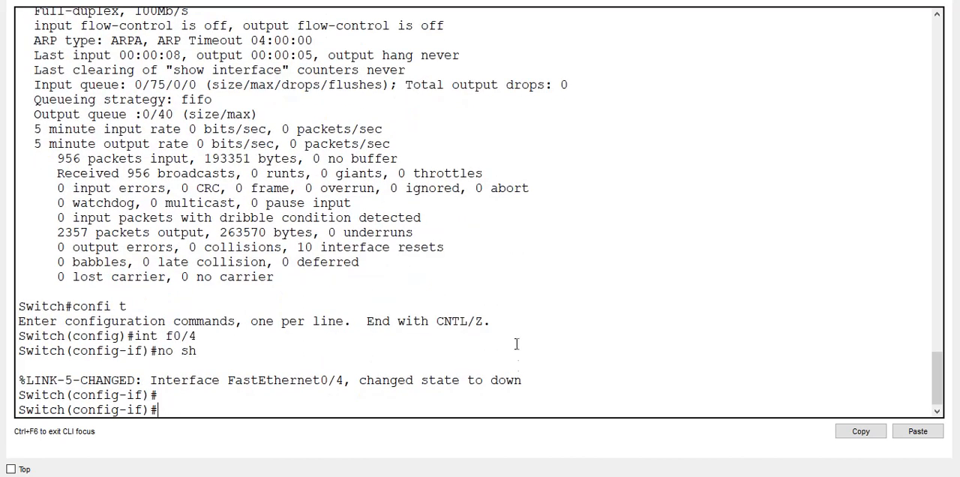
triple_click(517, 381)
- Run do sh ip int b from interface configuration, check the FastEthernet0/4 row and stop the listing
text(do sh ip int b)
key(Return)
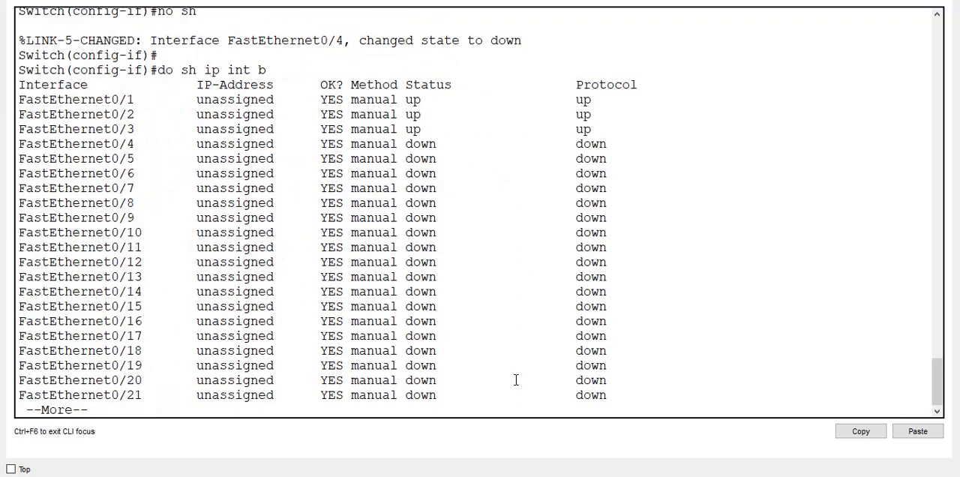
double_click(340, 144)
triple_click(339, 143)
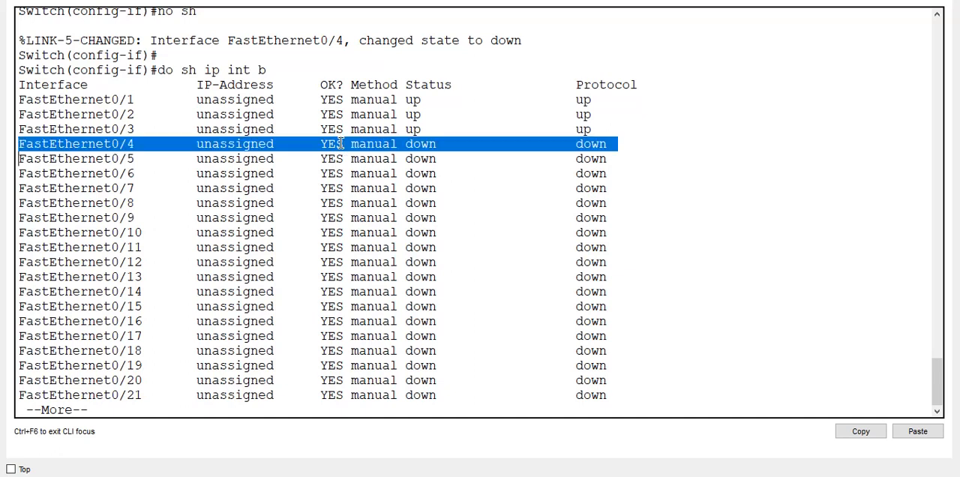
key(ctrl+c)
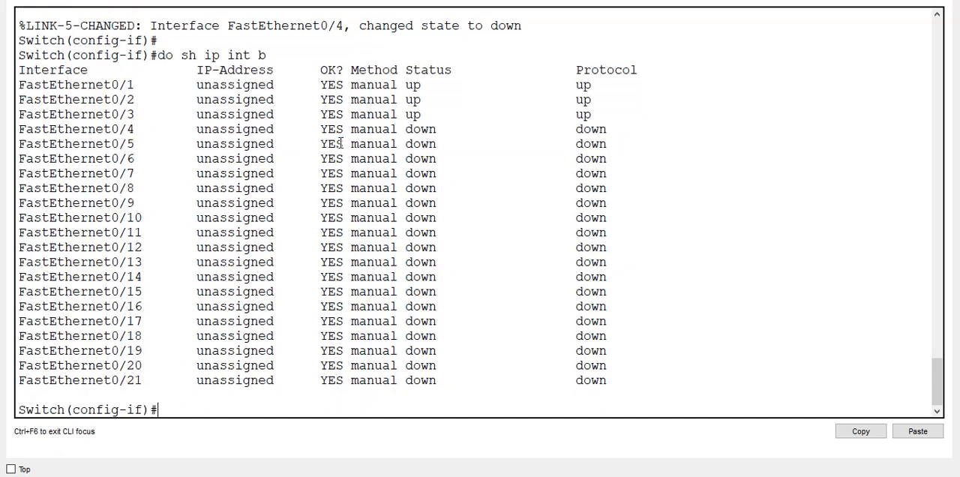
- Run do sh int f0/4, examine the line protocol status and return to the prompt
text(do sh int f0/4)
key(Return)
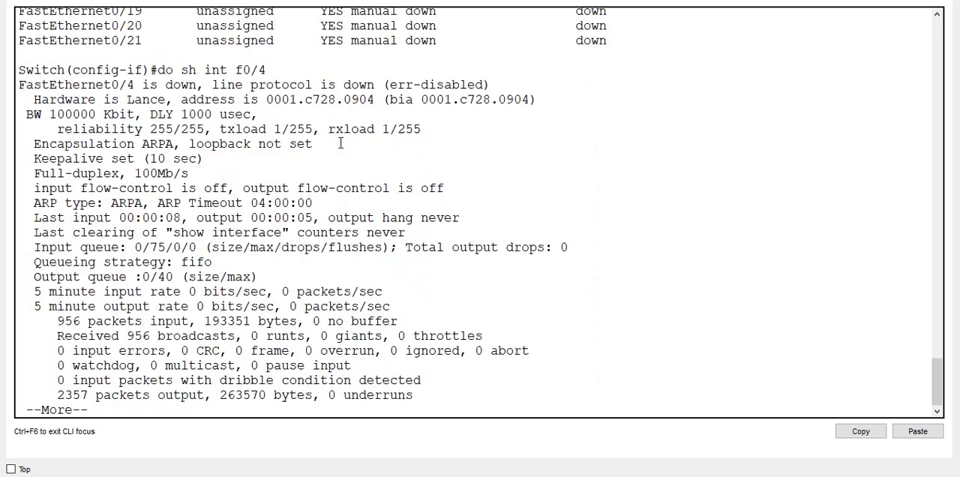
triple_click(401, 84)
key(Return)
key(Return)
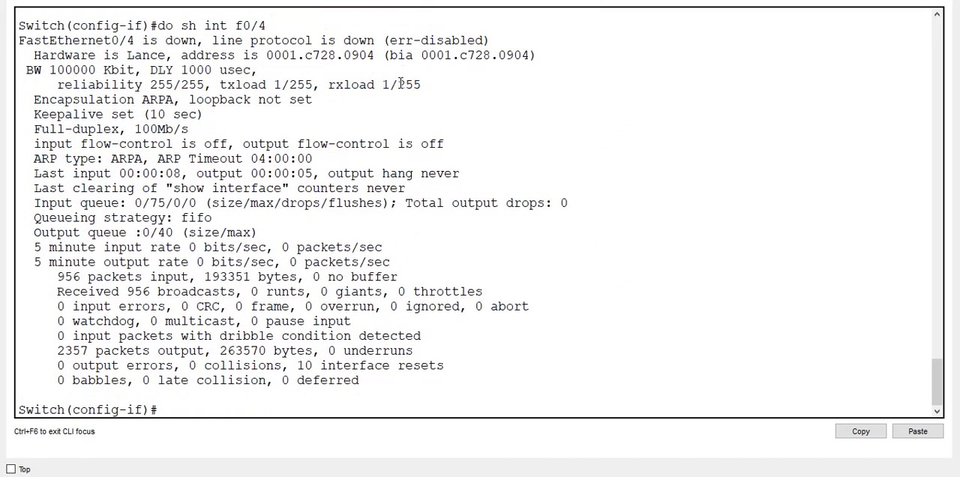
- Shut down Switch1's f0/4 interface administratively with the sh command
text(sh)
key(Return)
key(Return)
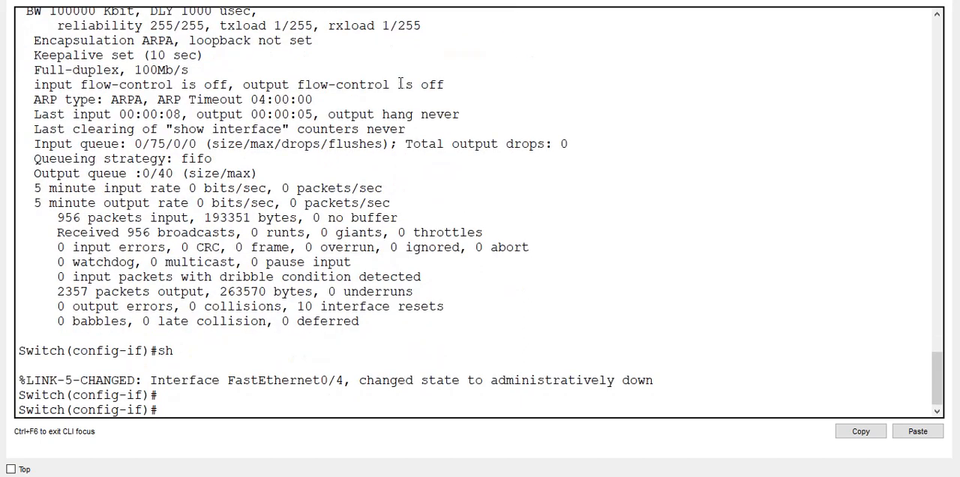
- List the interface summary with do sh ip int b and check the status of the shut-down FastEthernet0/4
text(do sh ip int b)
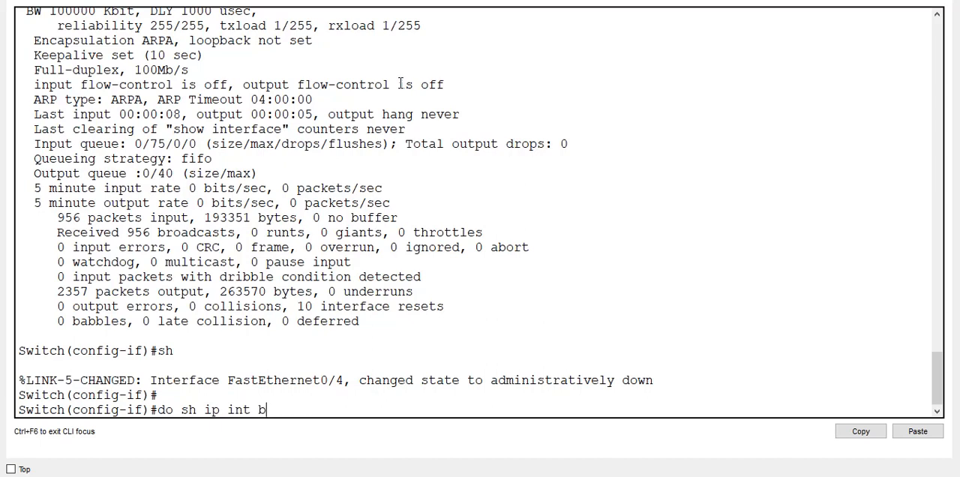
key(Return)
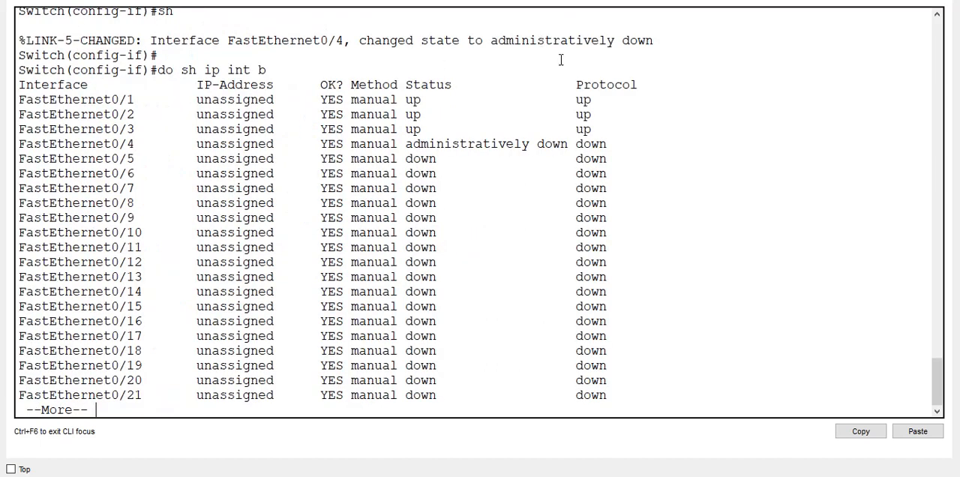
double_click(510, 144)
triple_click(510, 144)
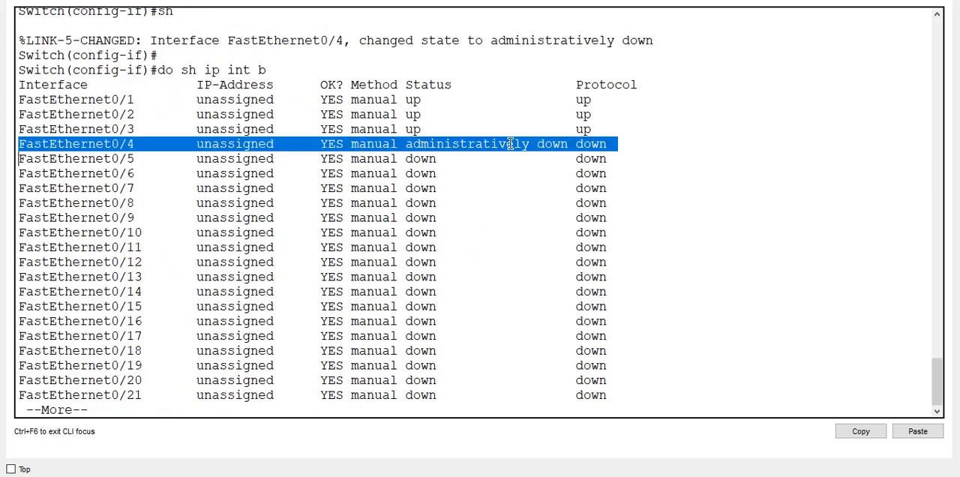
key(Return)
key(ctrl+c)
- Re-enable f0/4 with no shutdown, and check the link-state message
text(no sh)
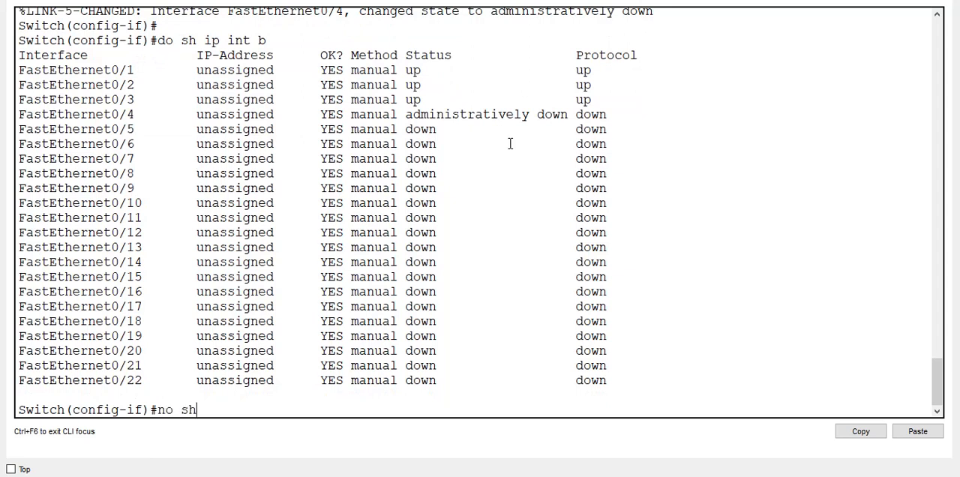
key(Tab)
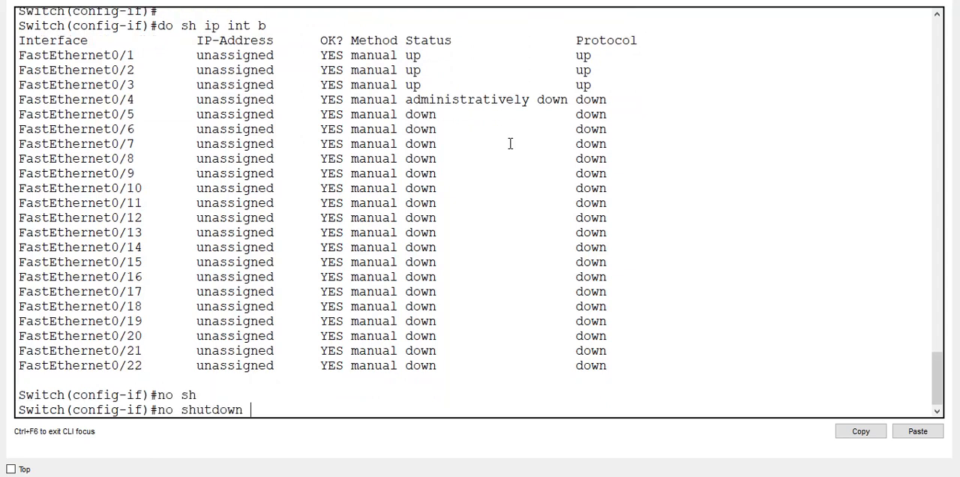
key(Return)
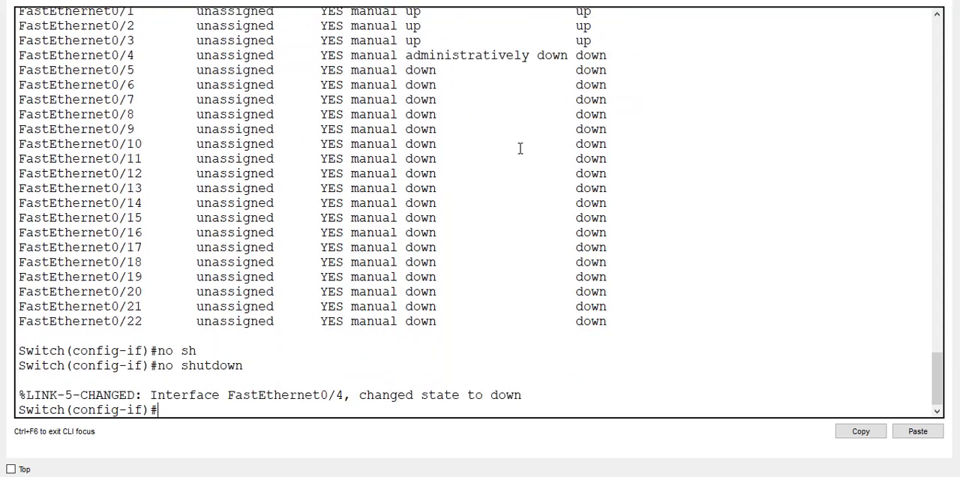
triple_click(478, 395)
key(Return)
key(Return)
key(Return)
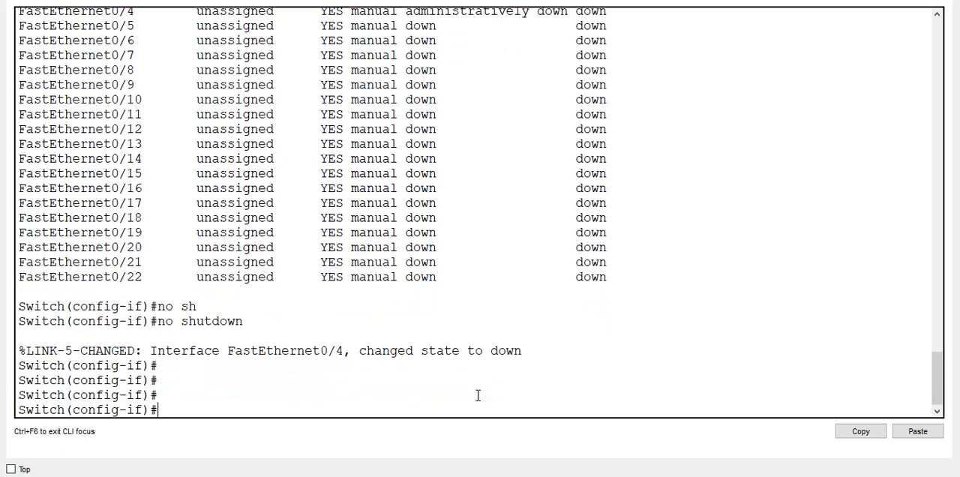
- Run do sh ip int b after re-enabling the port, check the FastEthernet0/4 row and quit the listing
text(do sh ip int b)
key(Return)
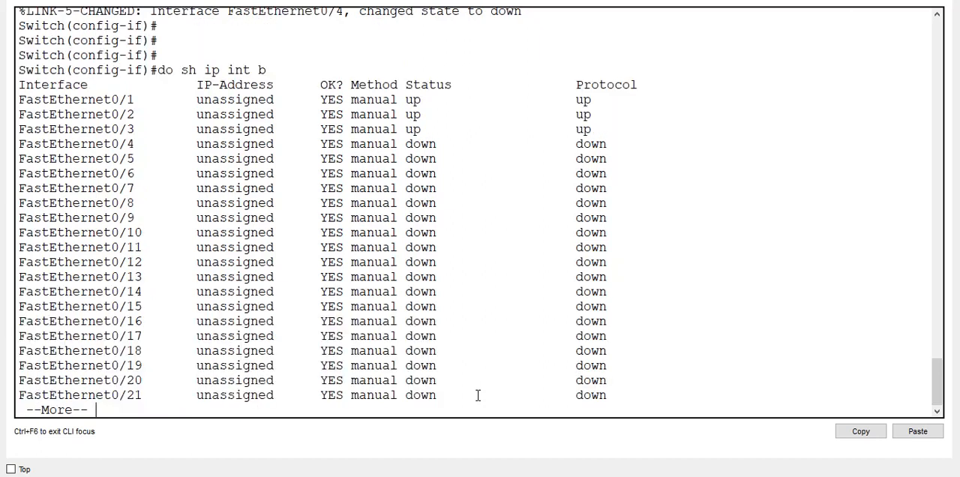
triple_click(399, 144)
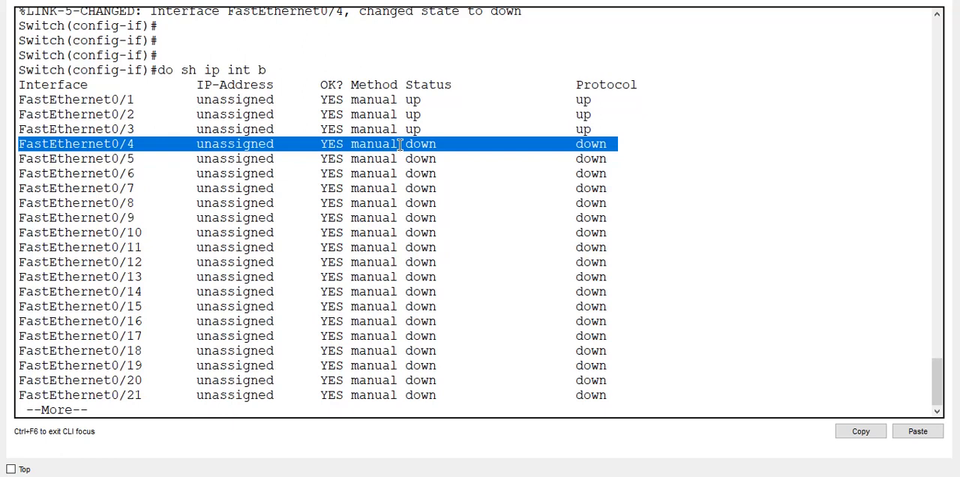
key(q)
key(BackSpace)
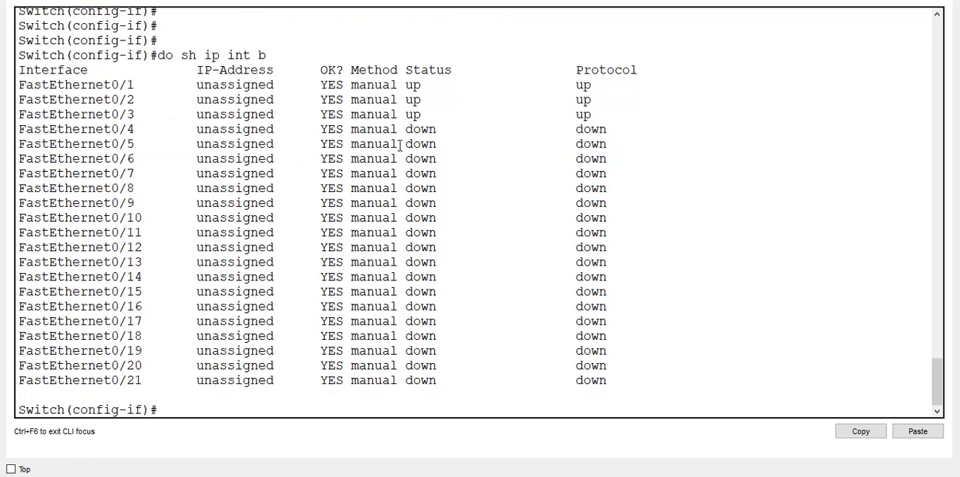
- Run do sh int f0/4 again, examine the interface's state in parentheses and return to the topology
text(do sh int f0/54)
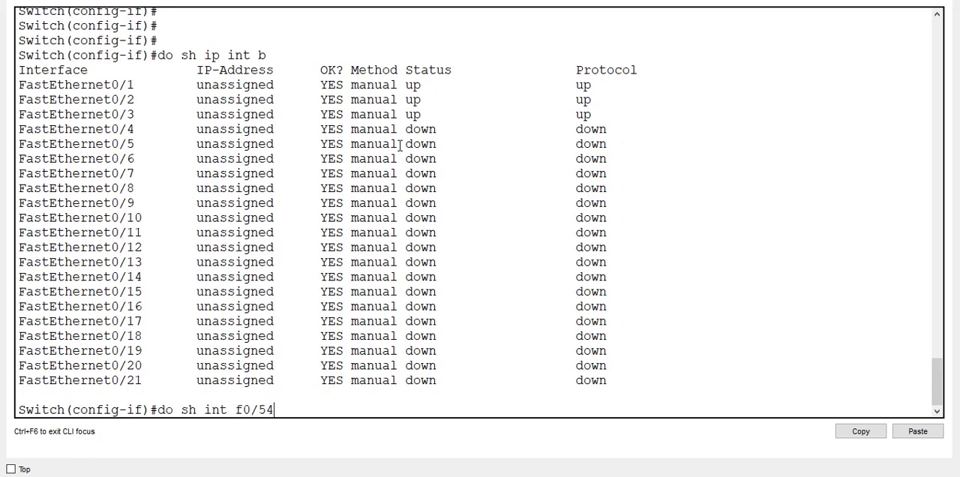
key(BackSpace)
key(BackSpace)
text(4)
key(Return)
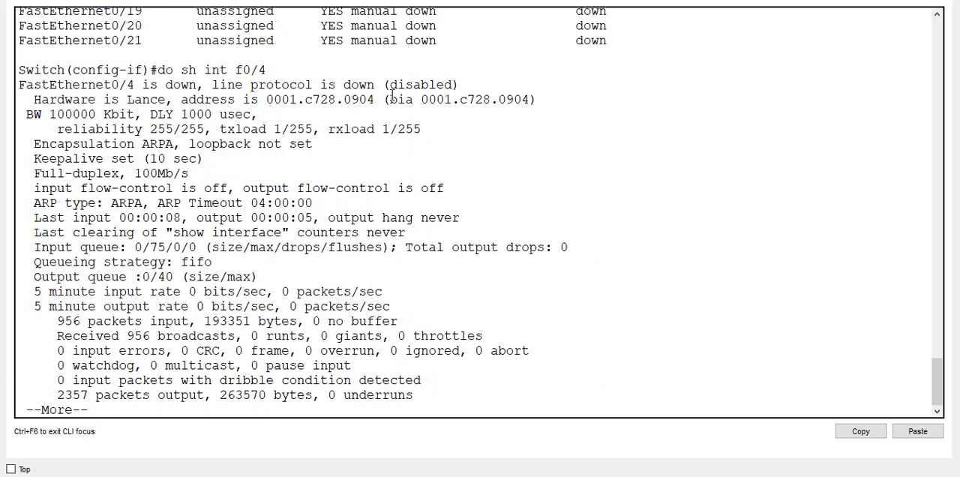
double_click(411, 84)
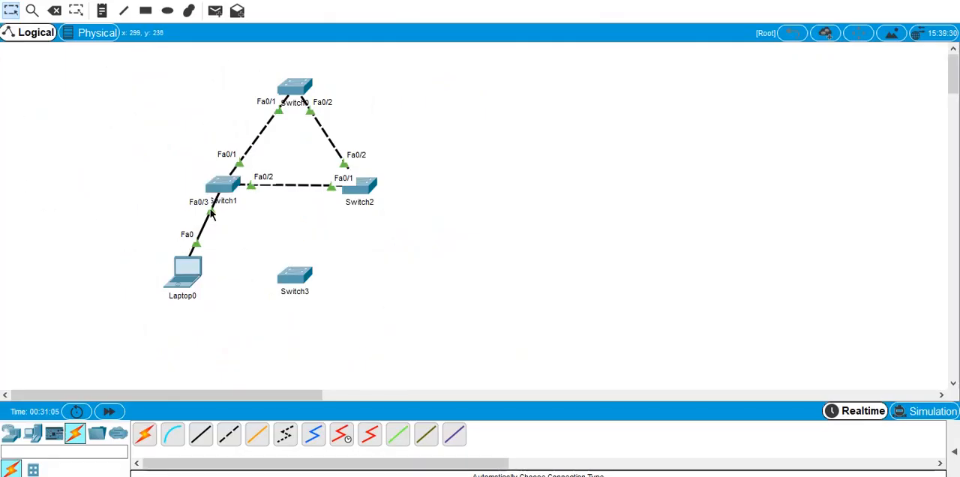
- Move Laptop0's cable on Switch1 from Fa0/3 to the recovered port FastEthernet0/4
click(211, 213)
click(222, 201)
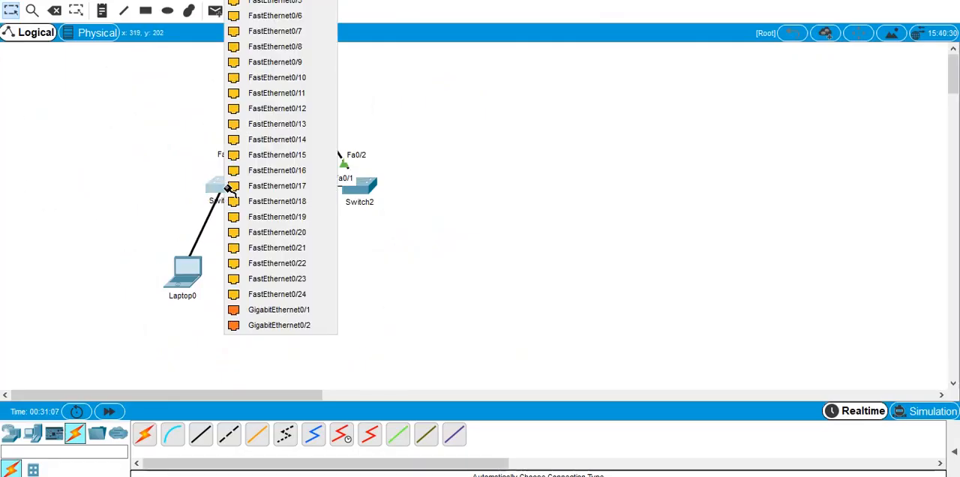
click(275, 0)
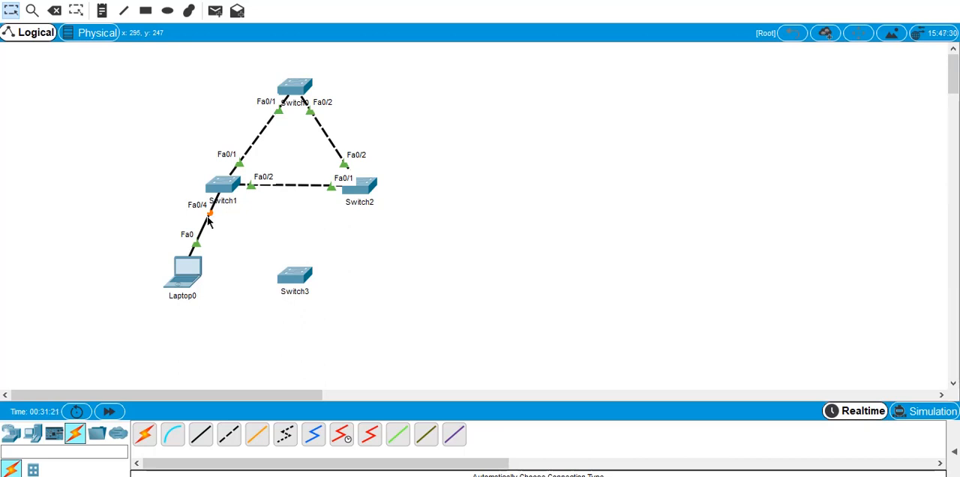
- Run do sh ip int b in Switch1's CLI, check the FastEthernet0/4 row and quit the listing
mouse_move(585, 476)
click(225, 183)
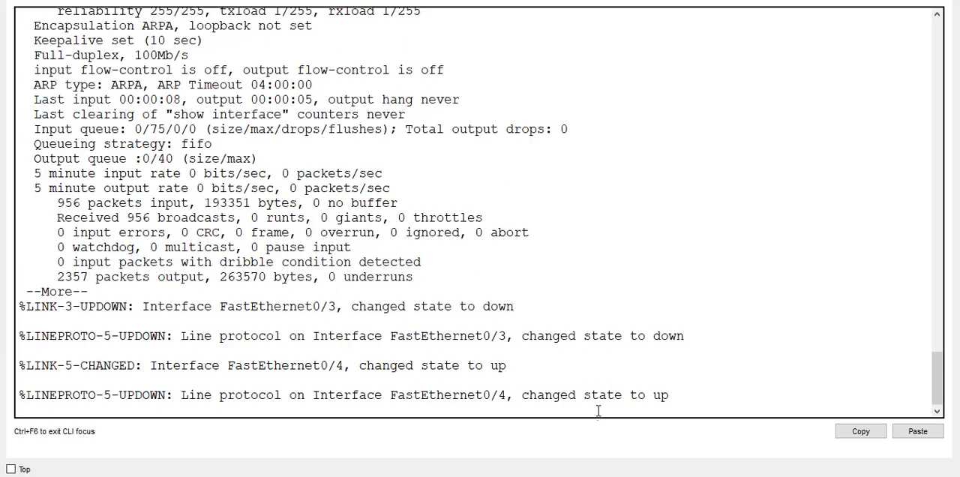
key(space)
key(space)
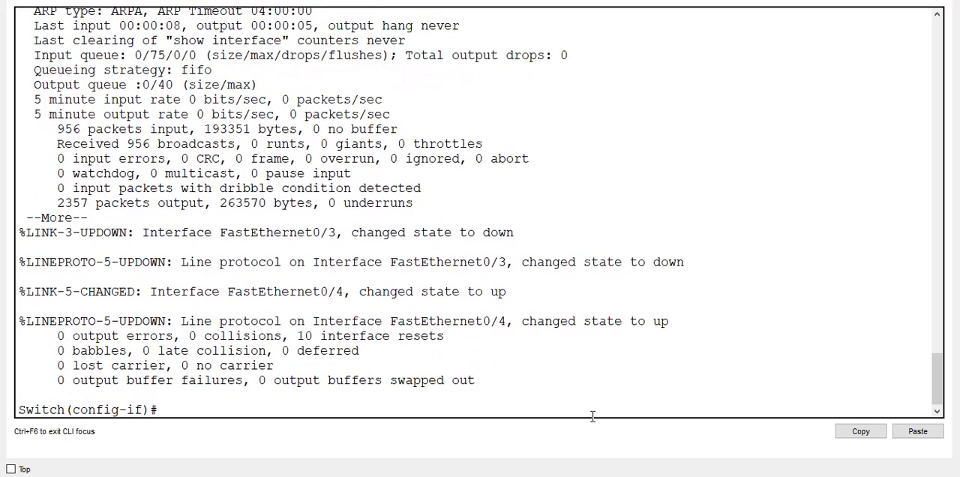
text(do sh ip int b)
key(Return)
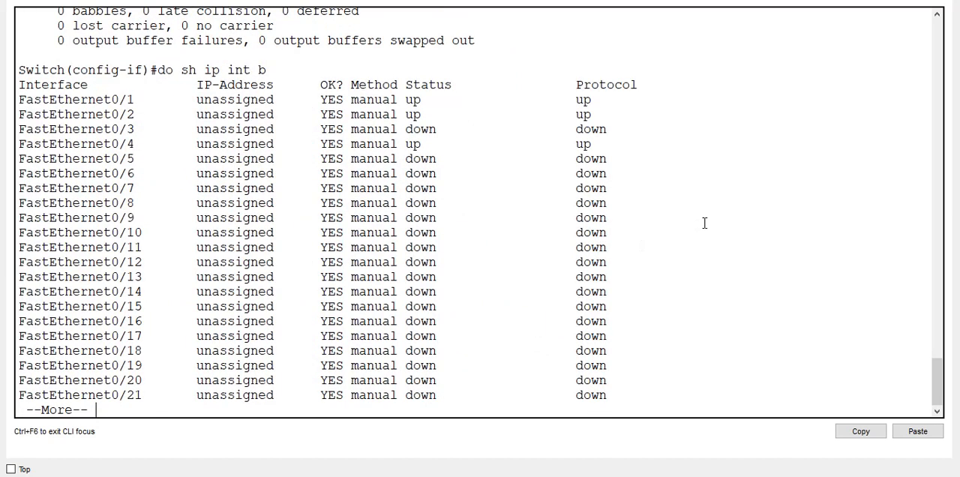
triple_click(584, 142)
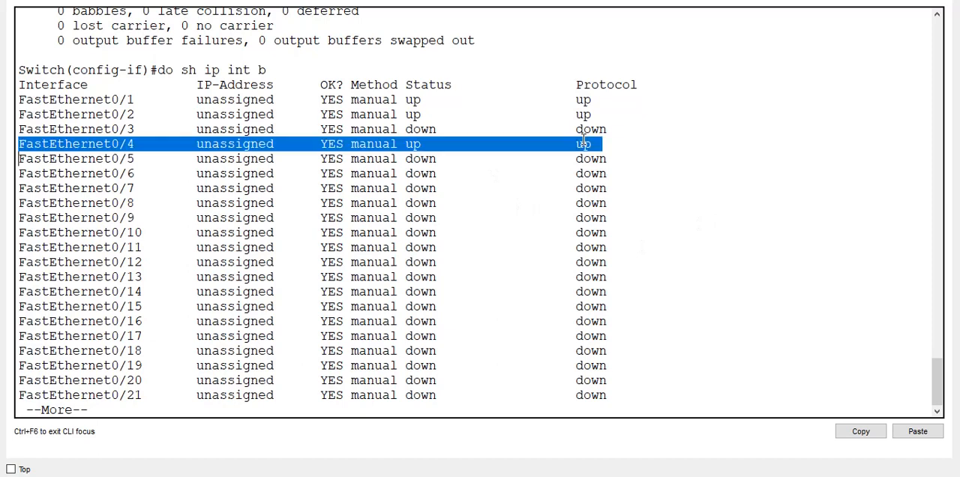
key(Return)
key(ctrl+c)
- Run do sh int f0/4, check the port's connection state with the laptop attached and return to the topology
key(Up)
key(Up)
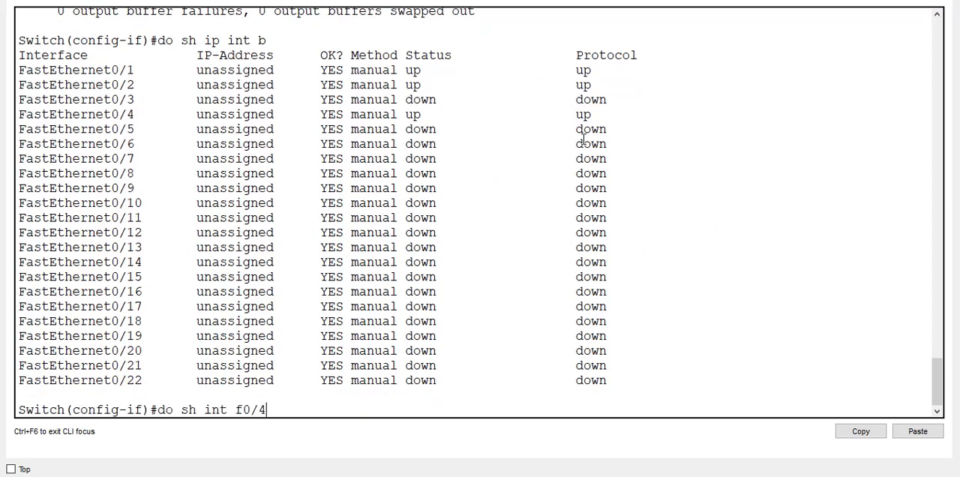
key(Return)
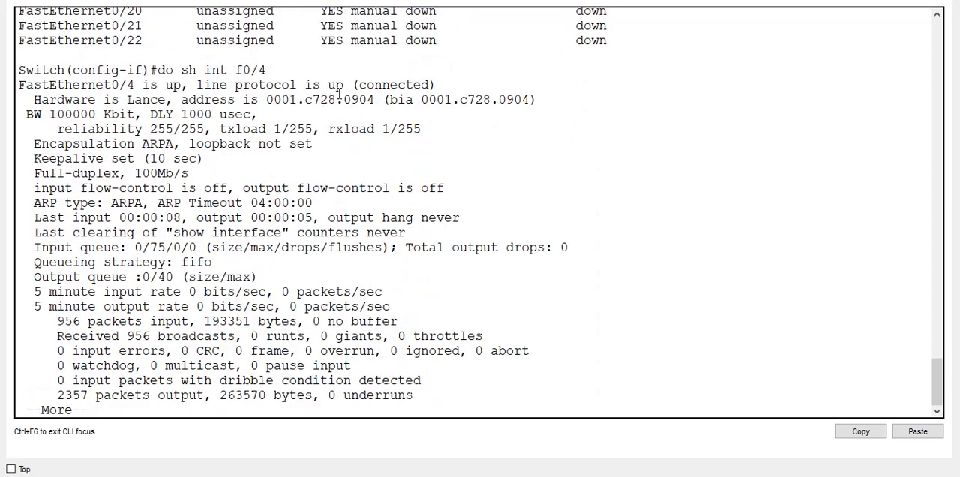
double_click(464, 0)
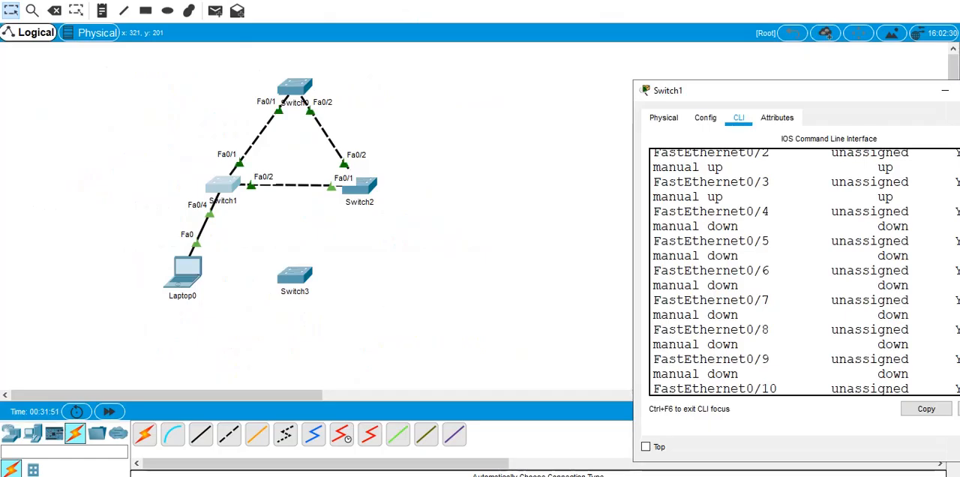
click(407, 232)
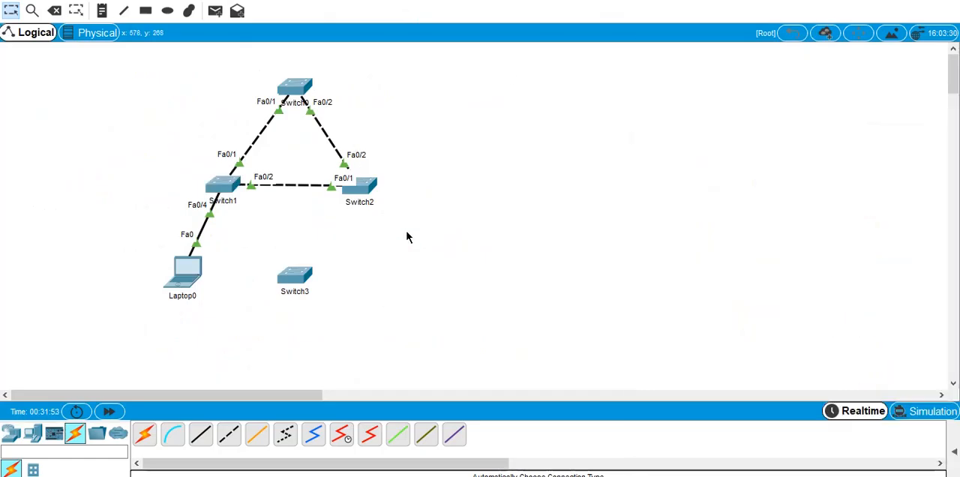